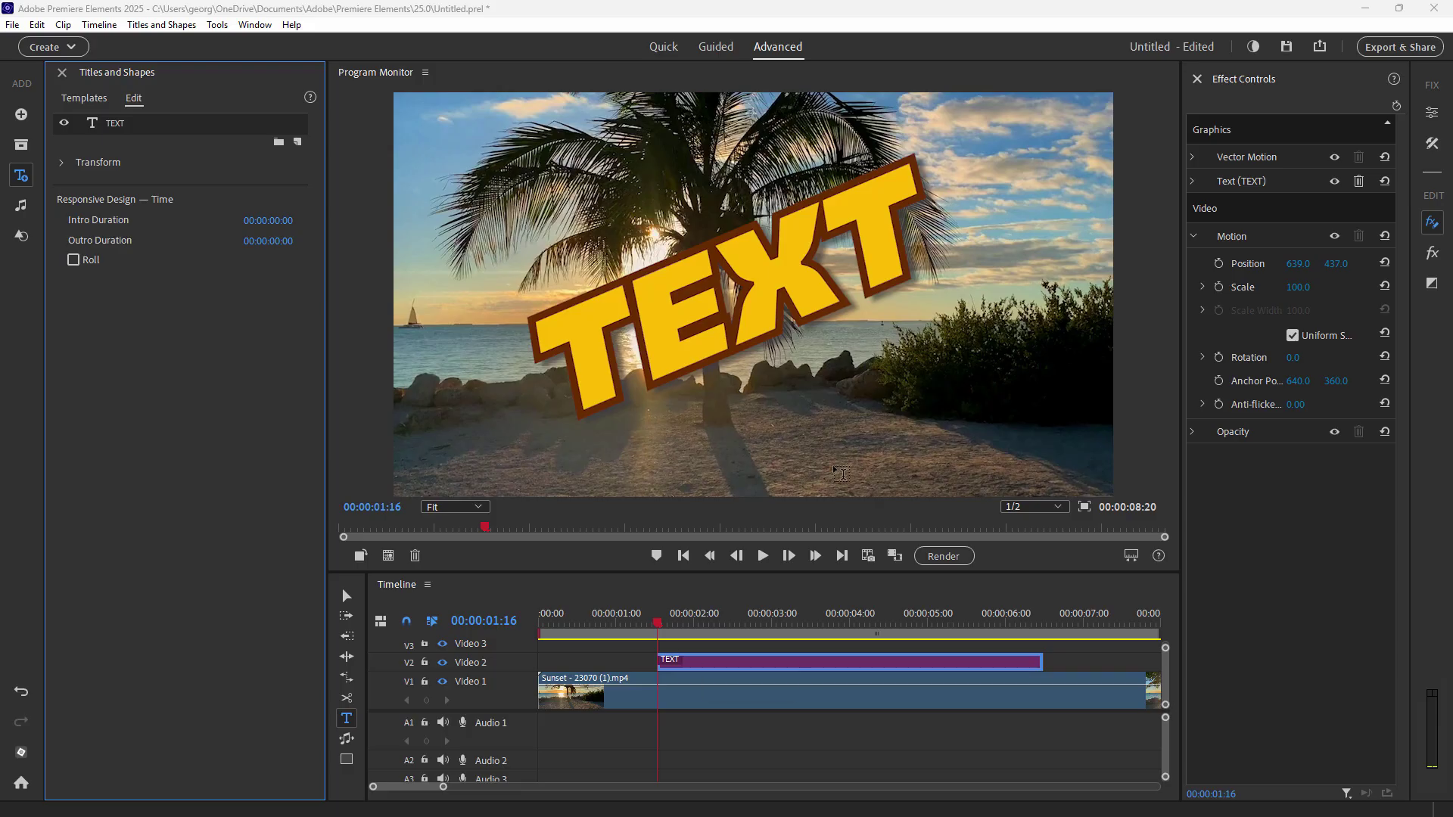
Play back the existing TEXT title over the sunset clip and delete it from the Video 2 track.
left_click_drag(657, 623, 567, 625)
left_click(759, 561)
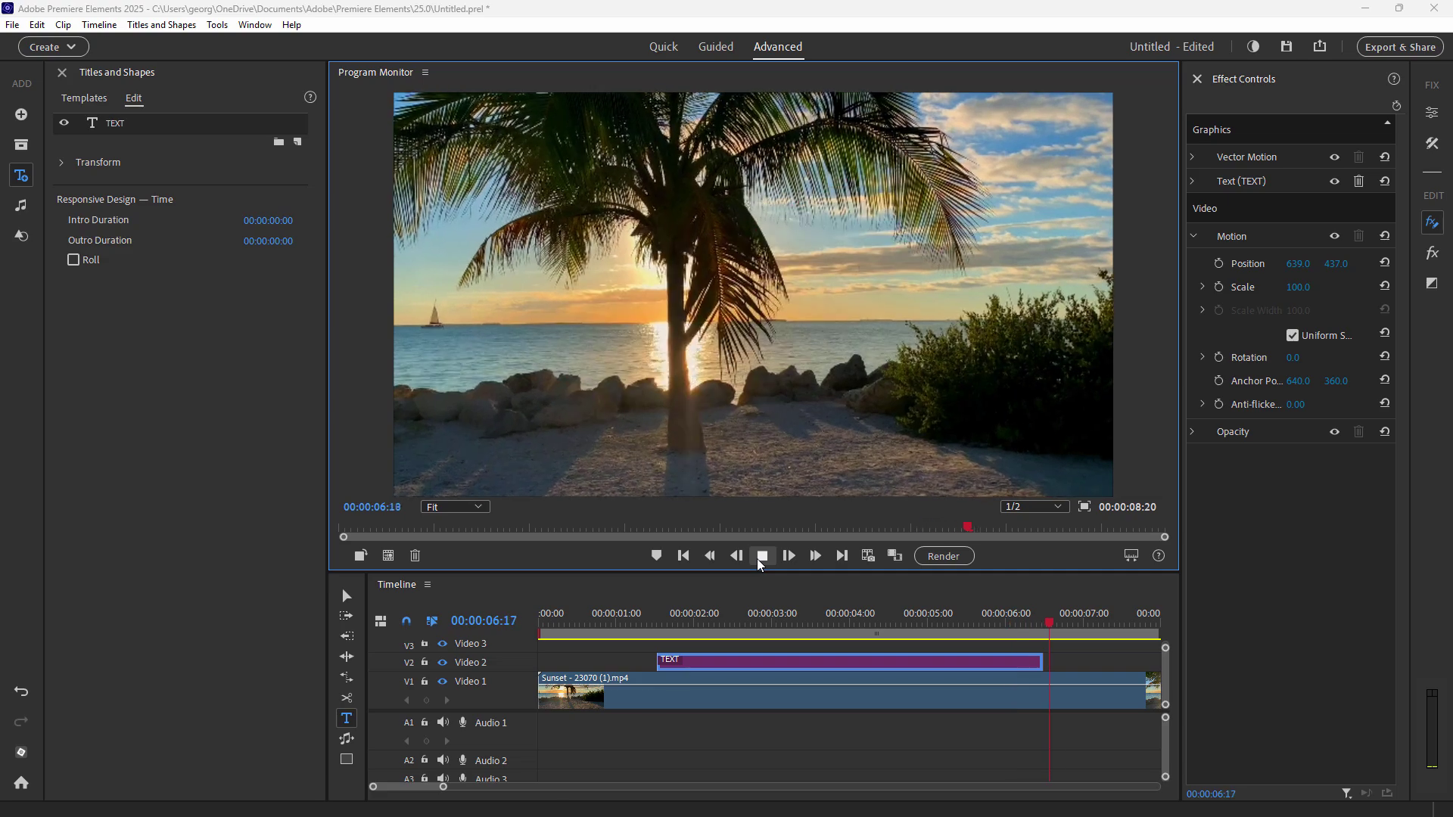
left_click_drag(849, 621, 676, 620)
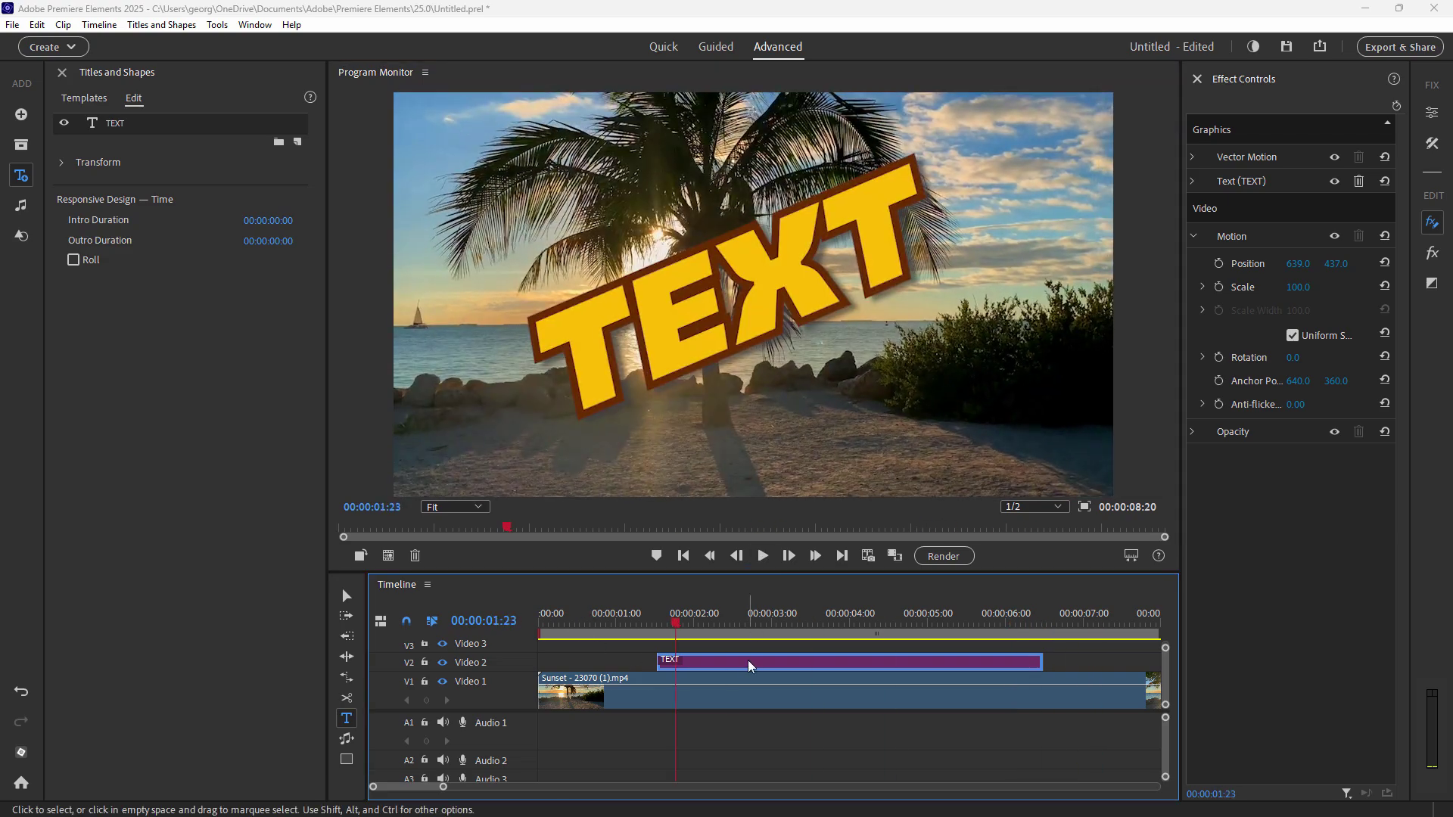
key("Delete")
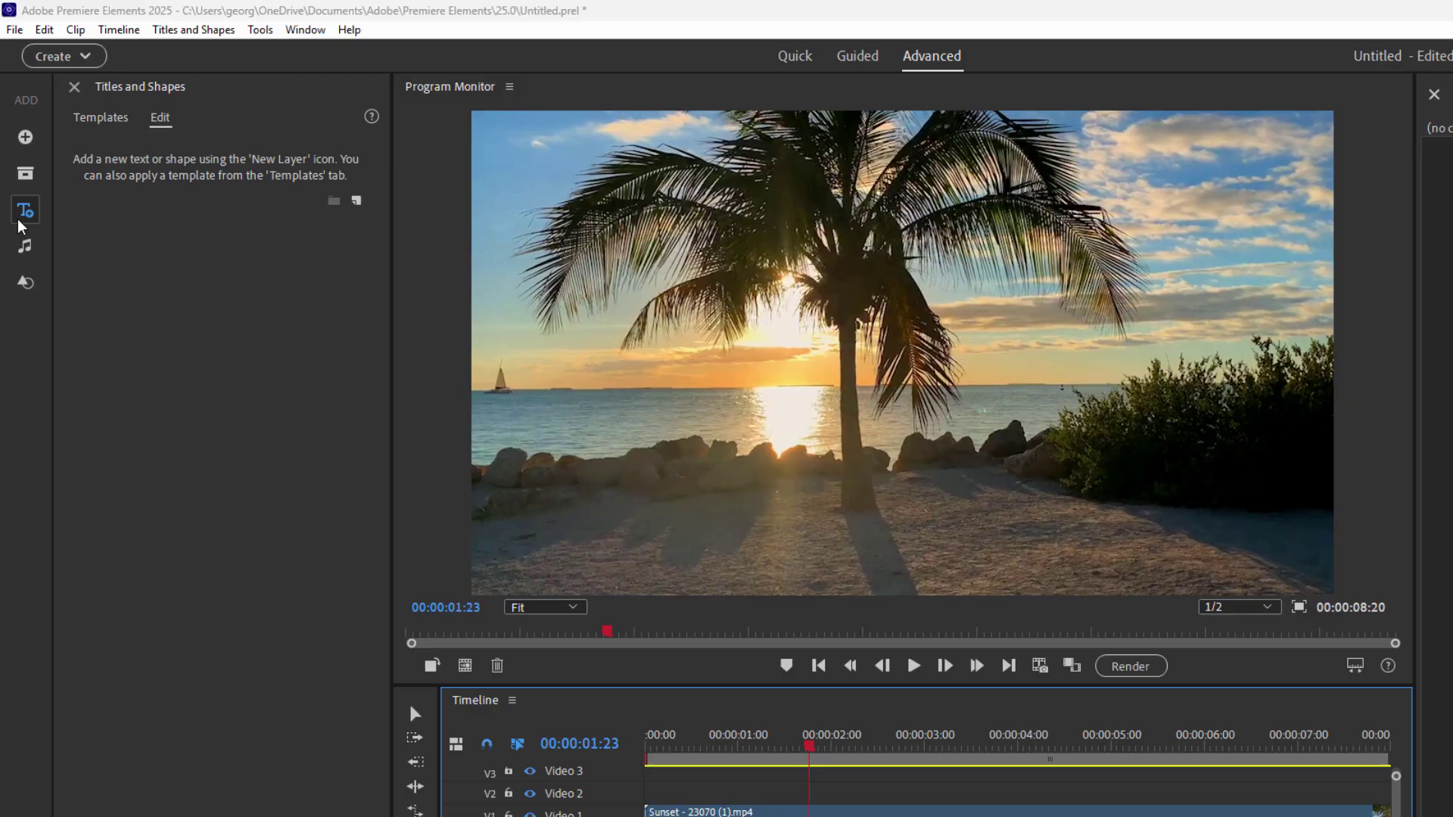
Find the Three Line Bold Title among the installed title templates and place it on Video 2, starting shortly after the one-second mark.
left_click(22, 175)
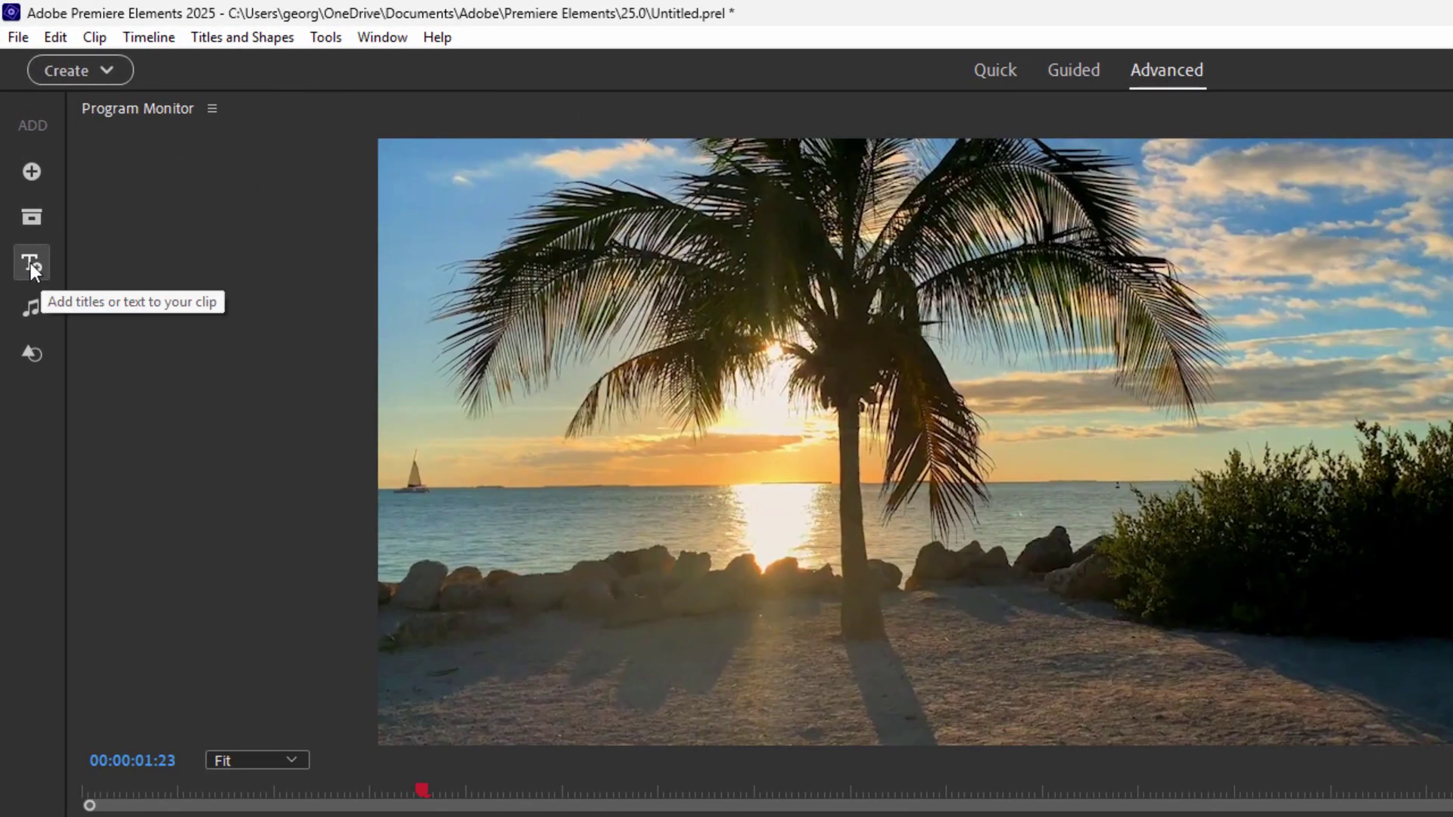
left_click(30, 263)
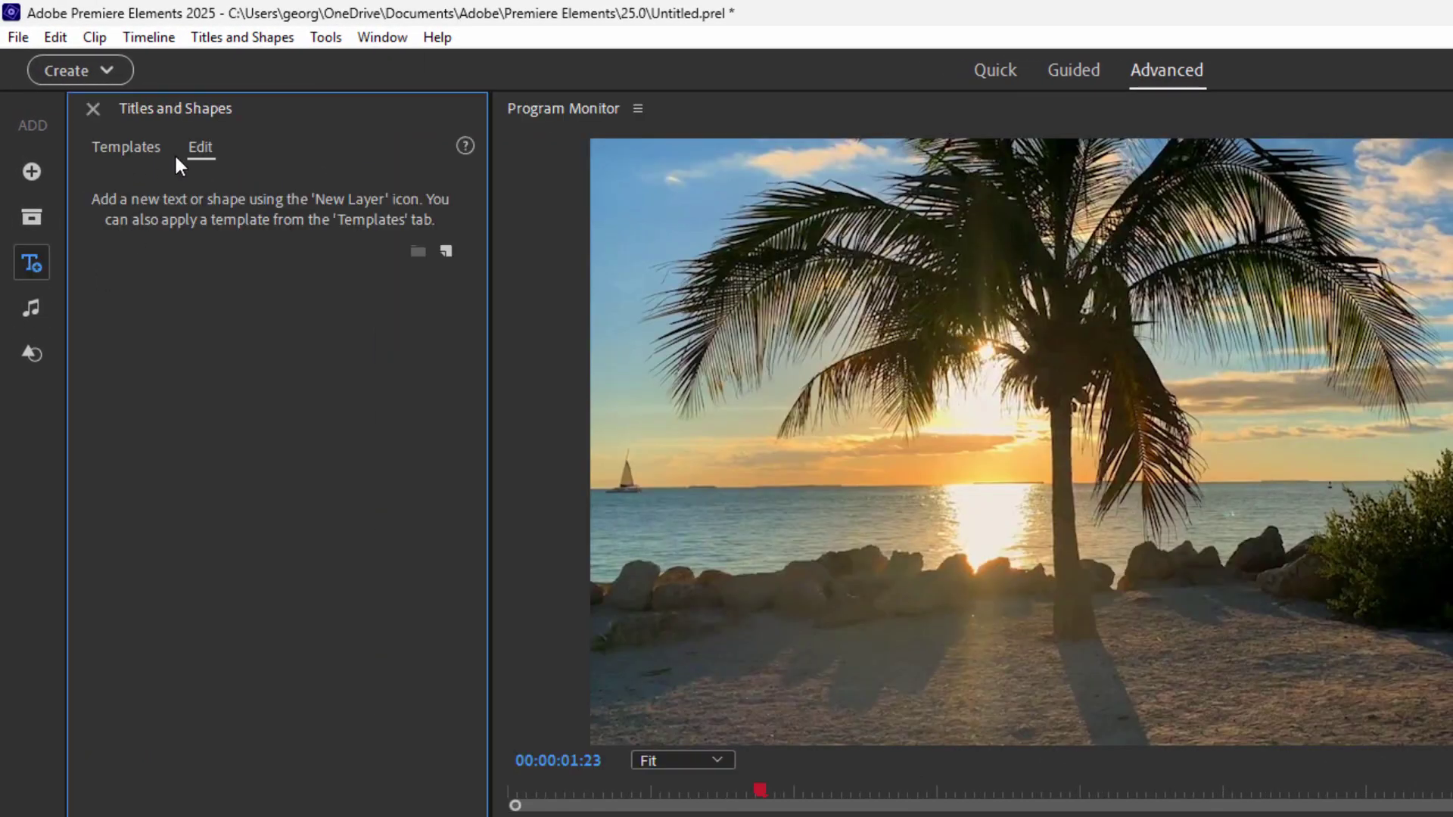
left_click(139, 151)
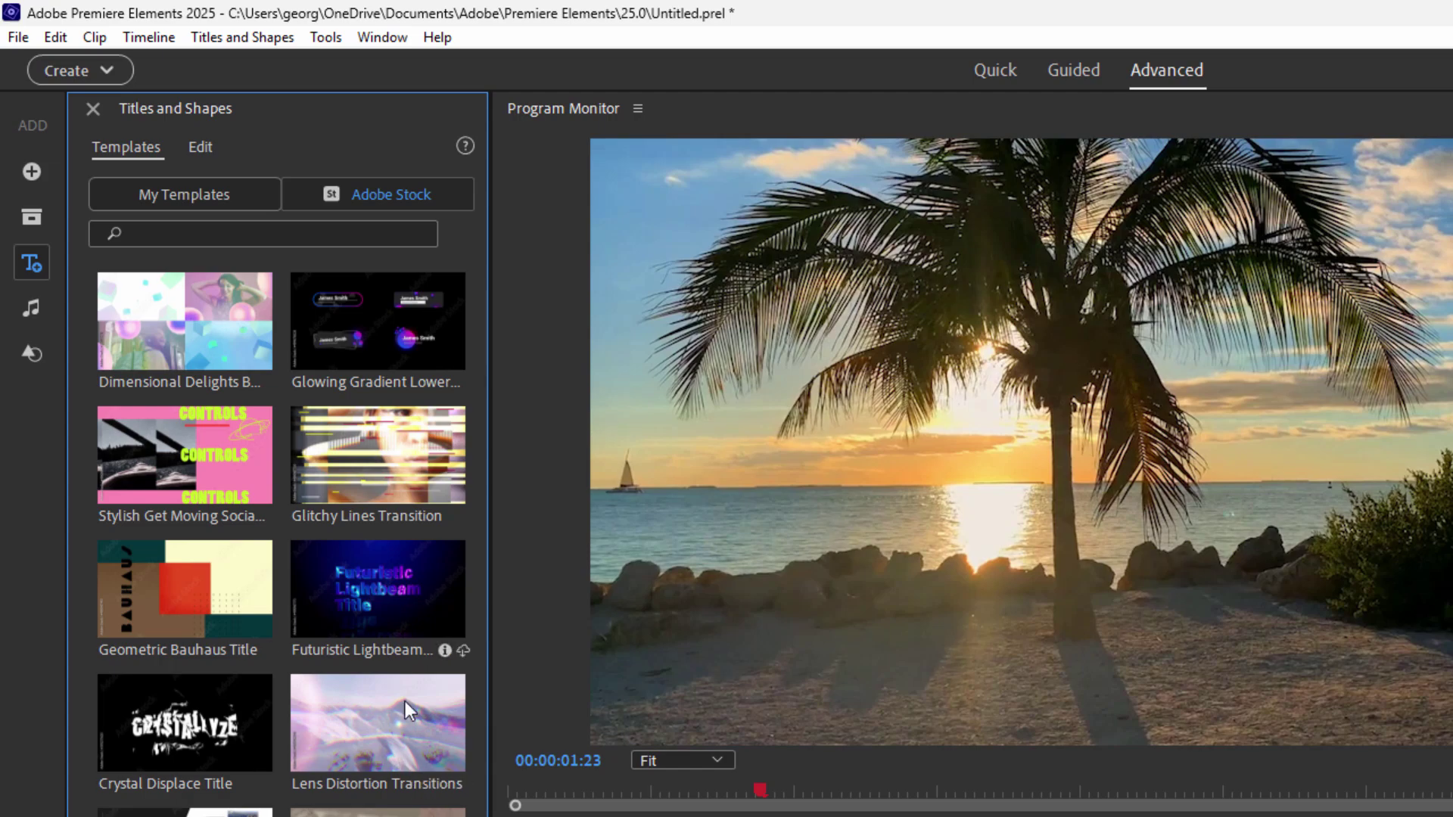
left_click(203, 198)
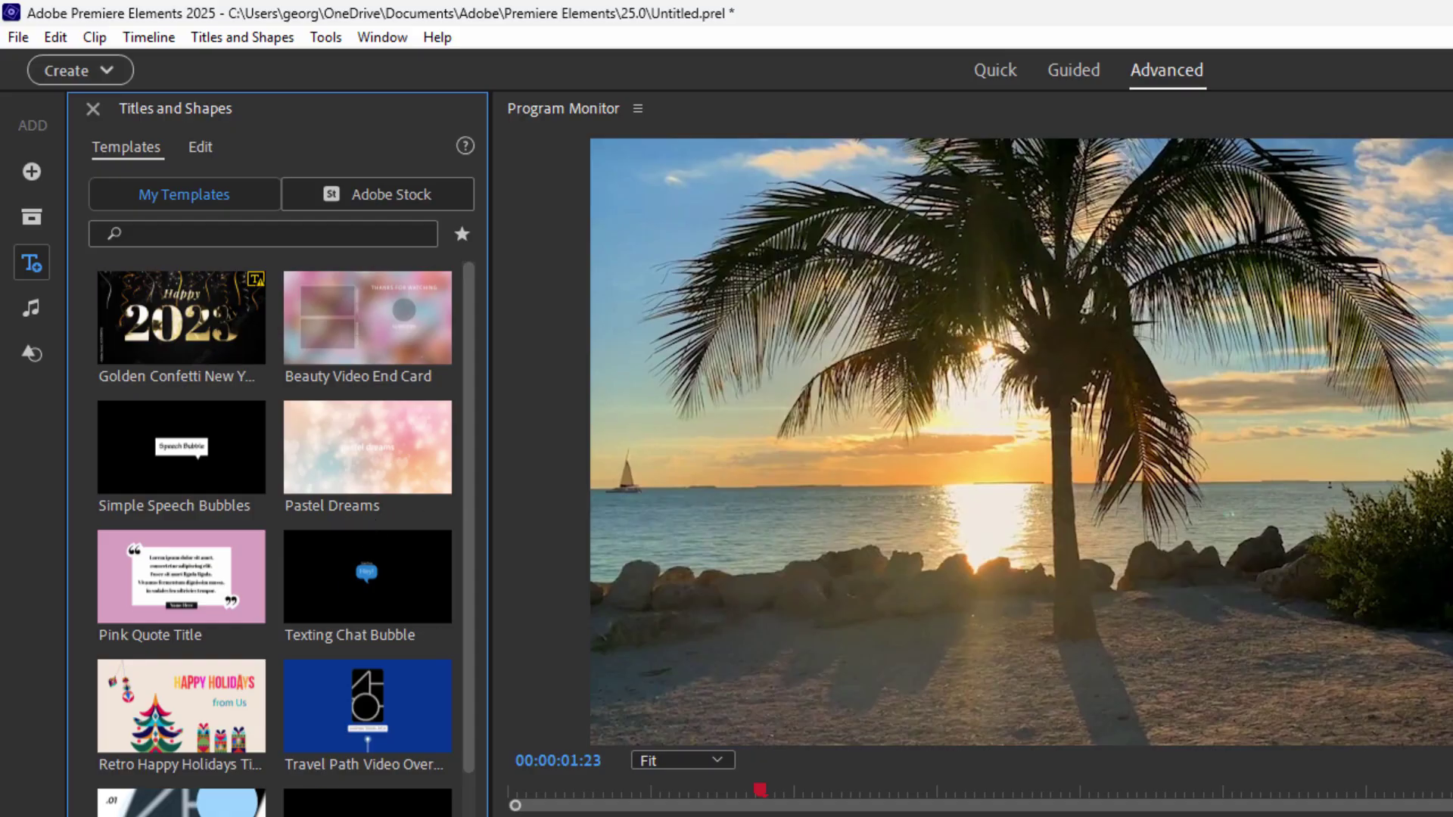
left_click_drag(471, 542, 470, 628)
scroll(471, 628, "down", 7)
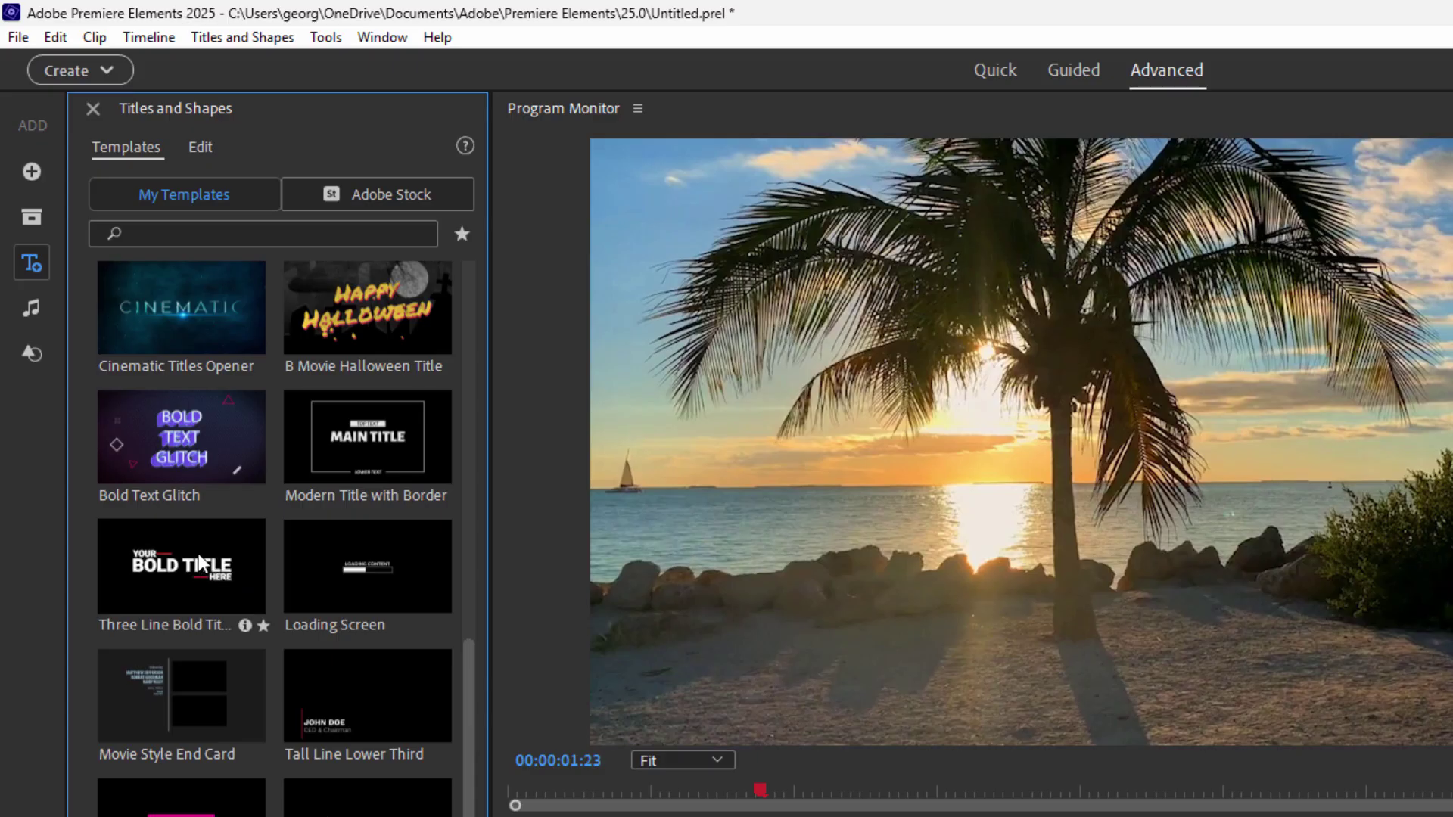
left_click_drag(187, 584, 628, 666)
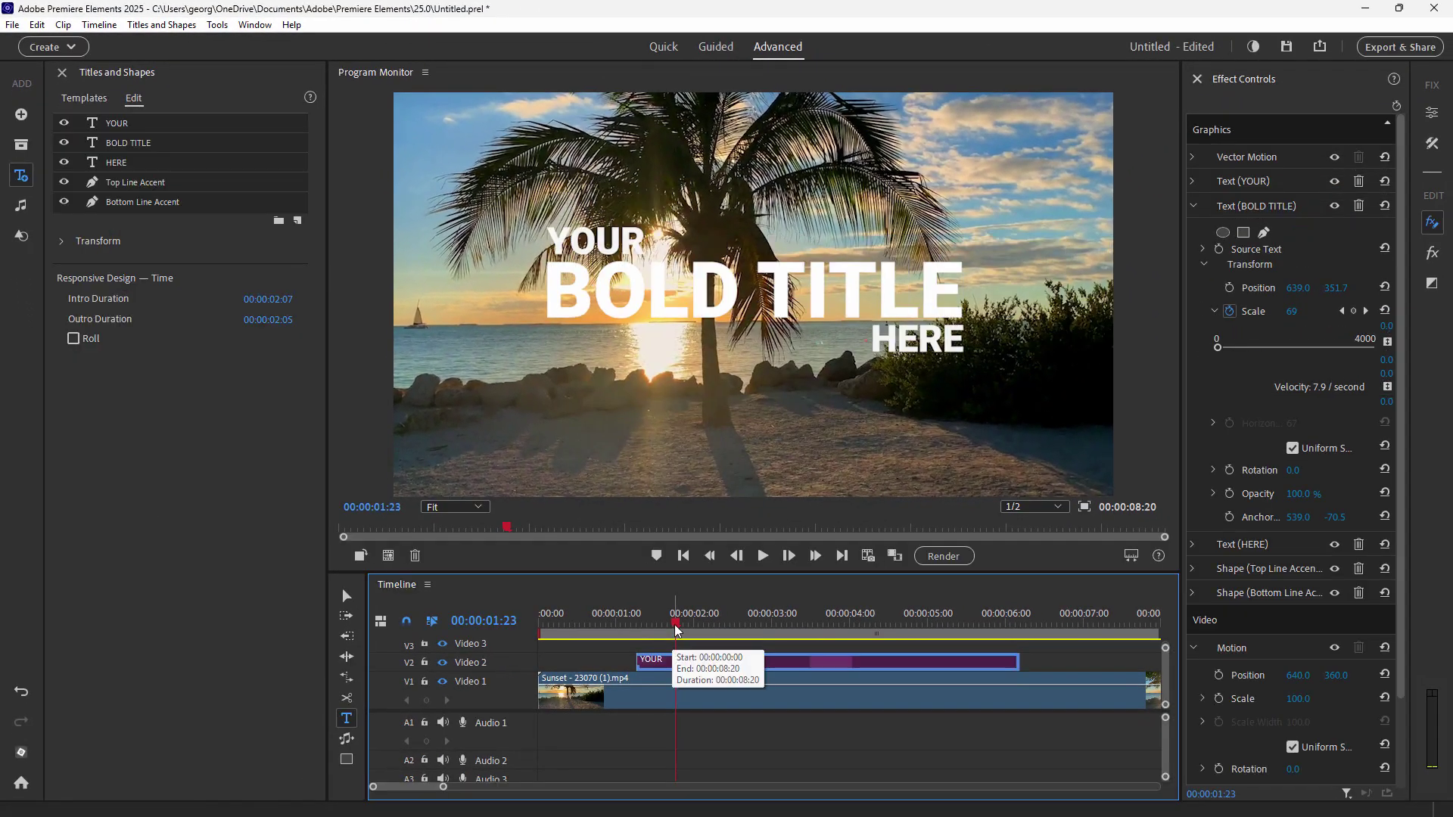
Play the Three Line Bold Title animation from just after its start until it ends.
left_click_drag(674, 624, 640, 624)
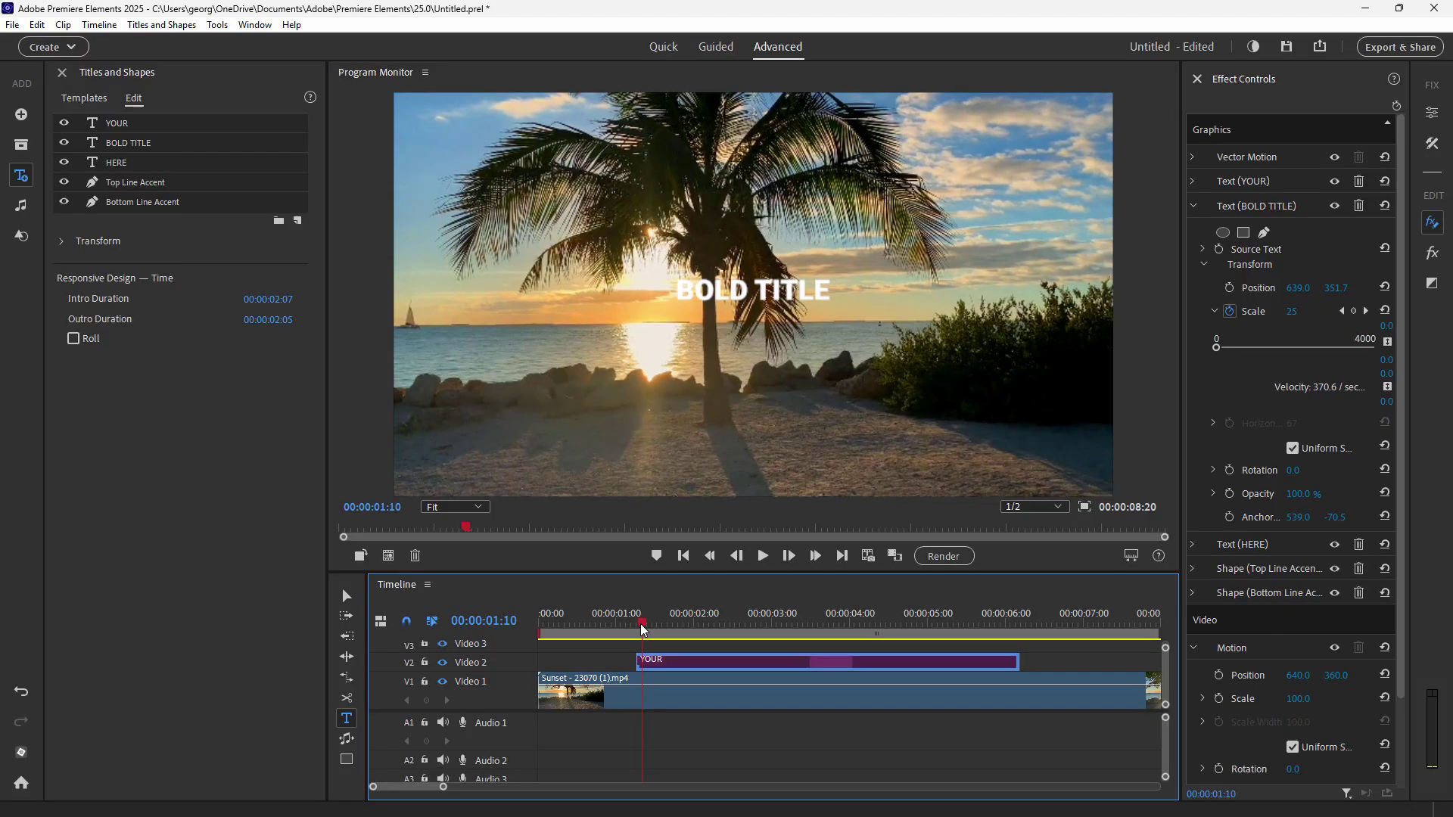
left_click(762, 556)
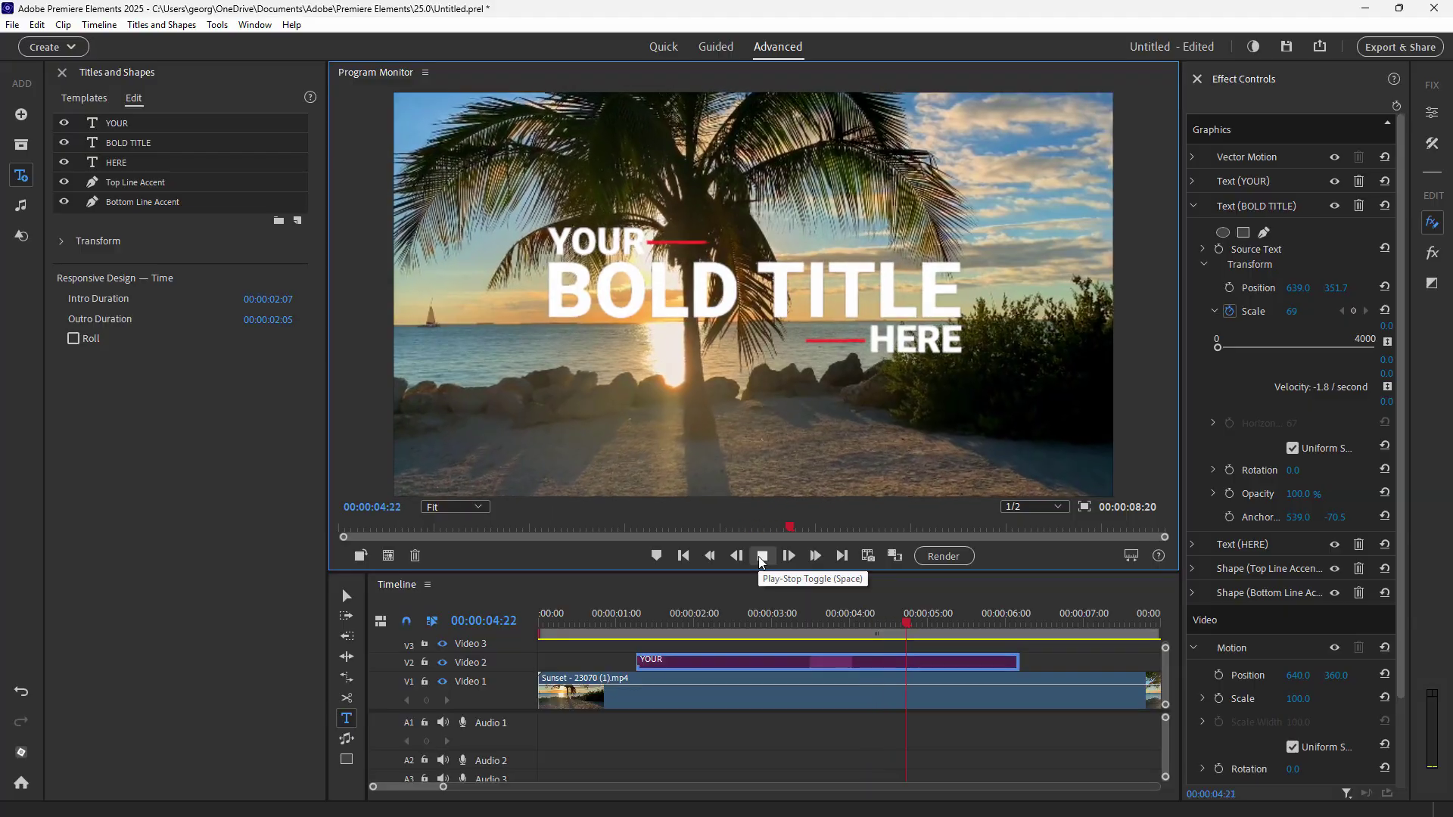
left_click(761, 558)
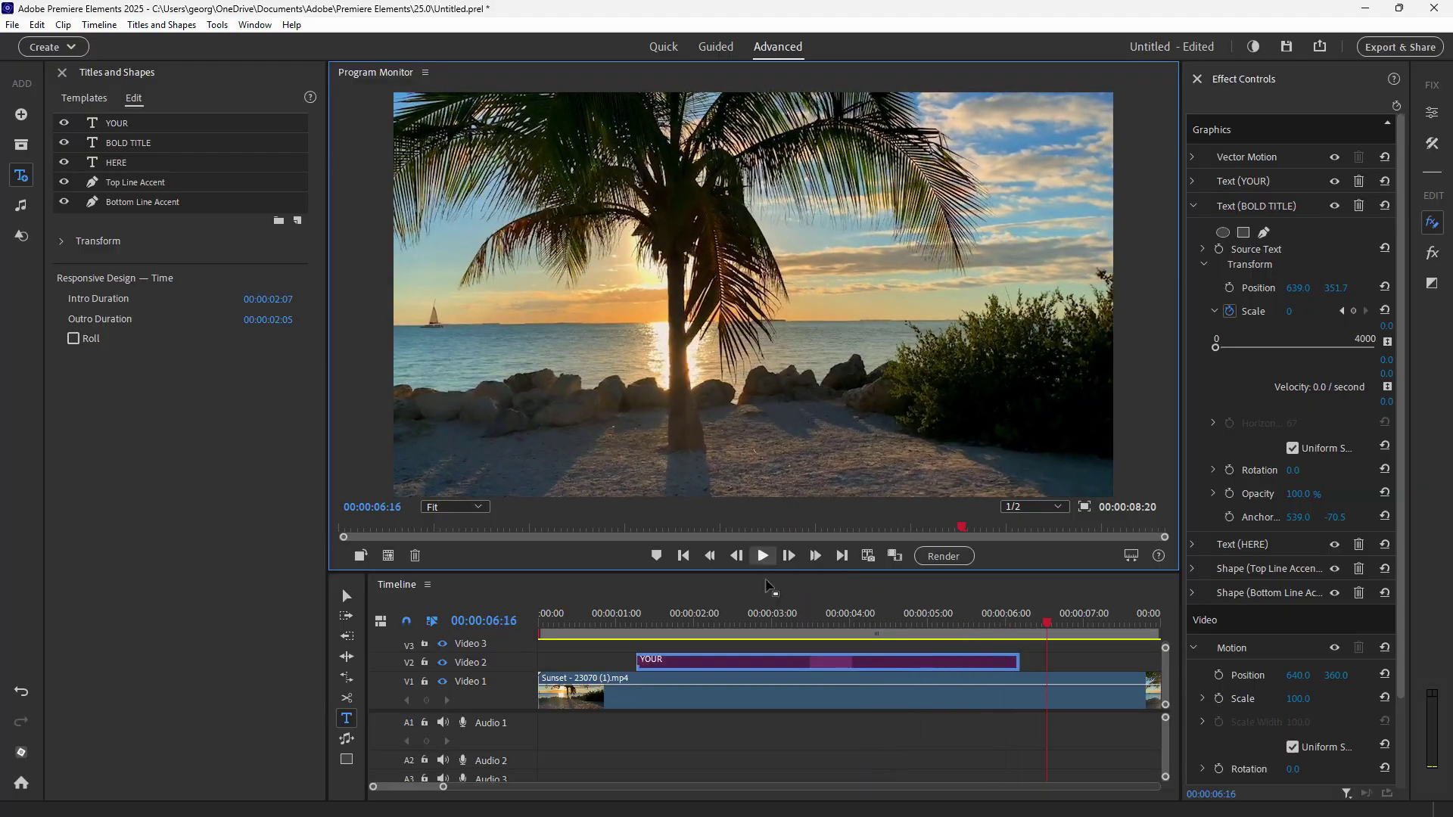
Go to 00:00:02:19 and select the BOLD TITLE, HERE and YOUR texts in turn in the video preview.
left_click(743, 622)
left_click(705, 280)
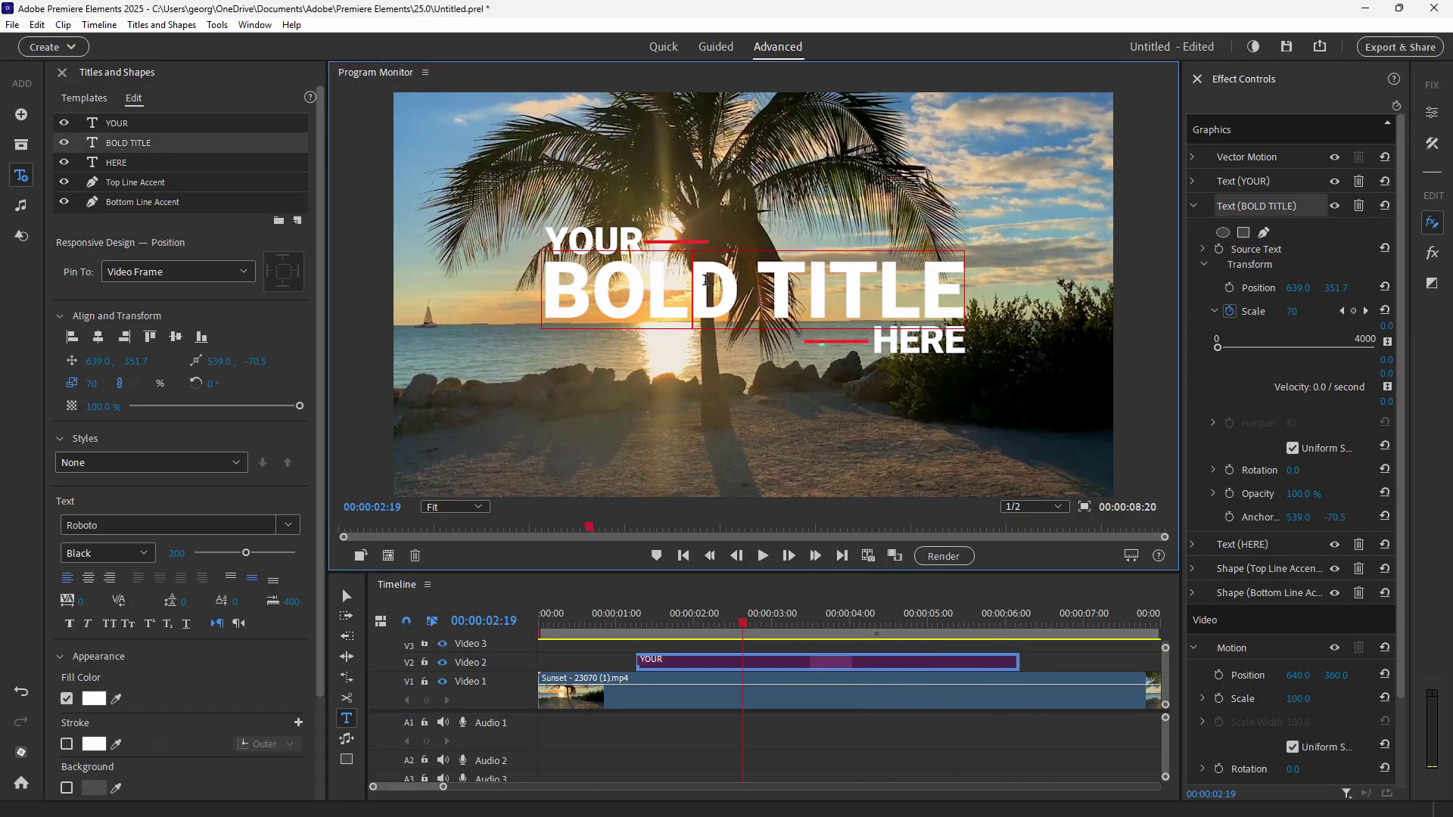
double_click(705, 280)
double_click(823, 292)
double_click(595, 284)
left_click(918, 341)
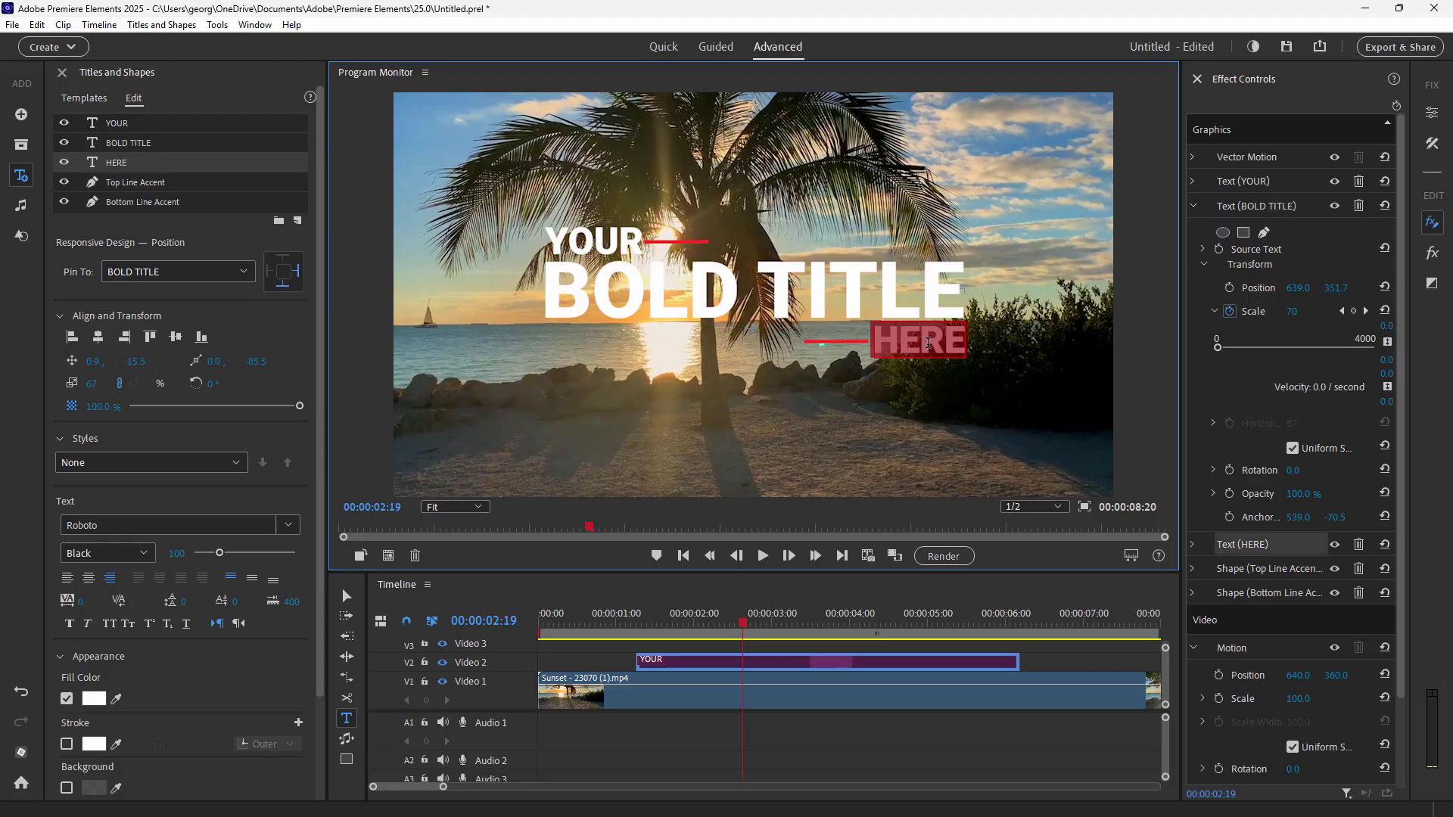
double_click(615, 237)
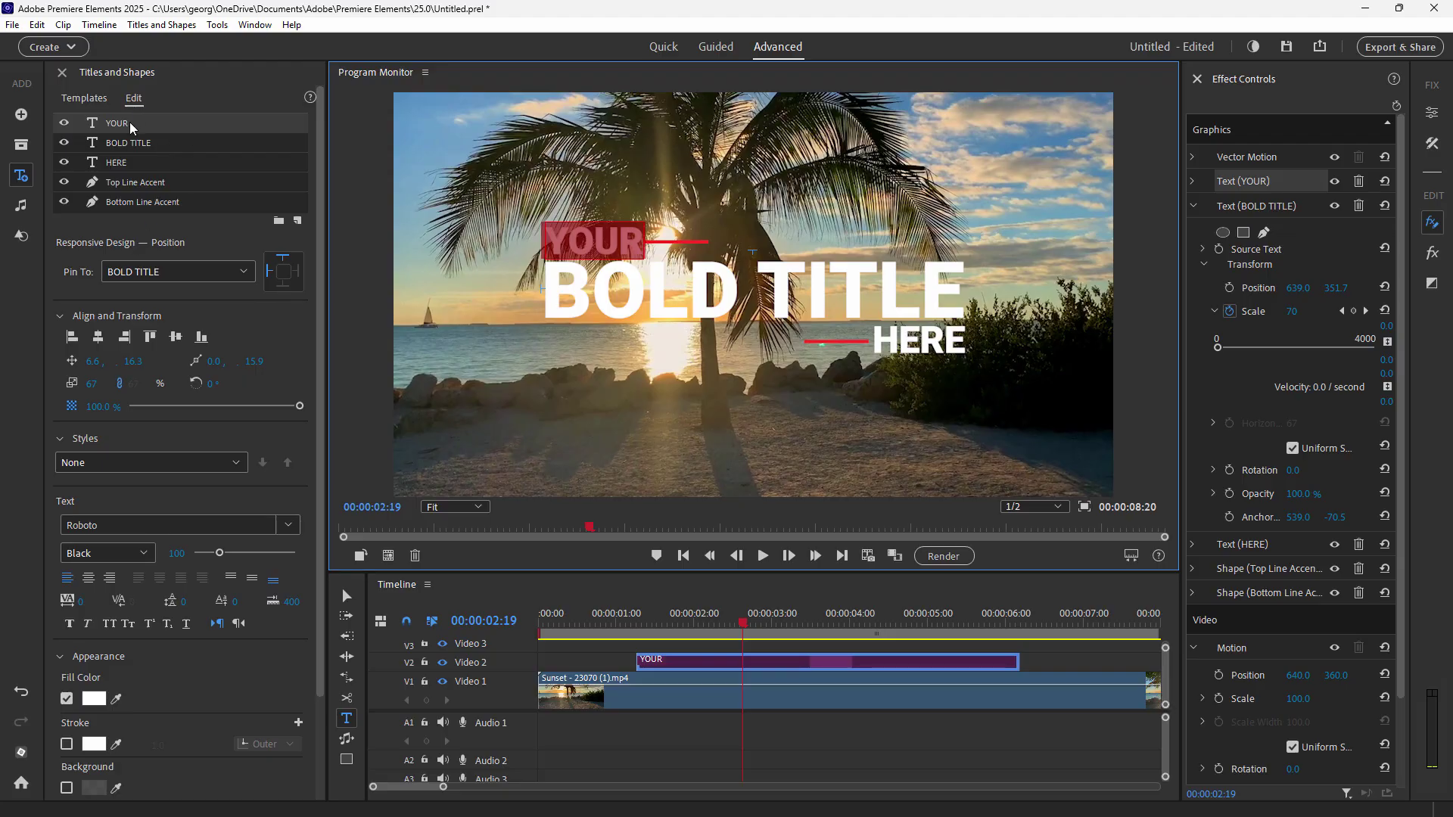
Select the title's BOLD TITLE, HERE, Top Line Accent and Bottom Line Accent layers in turn to examine their settings.
left_click(181, 144)
left_click(168, 162)
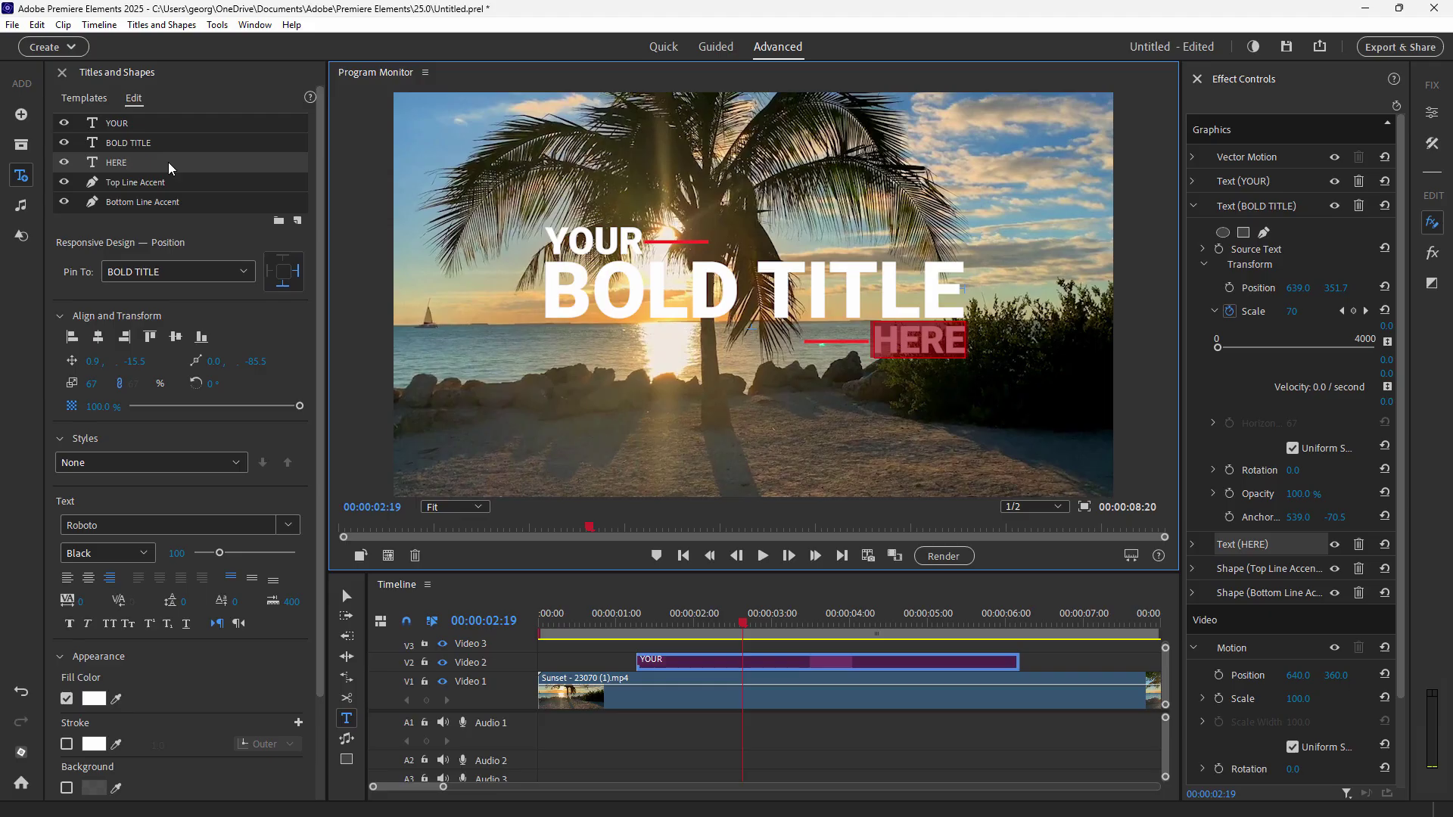
left_click(200, 182)
left_click(215, 204)
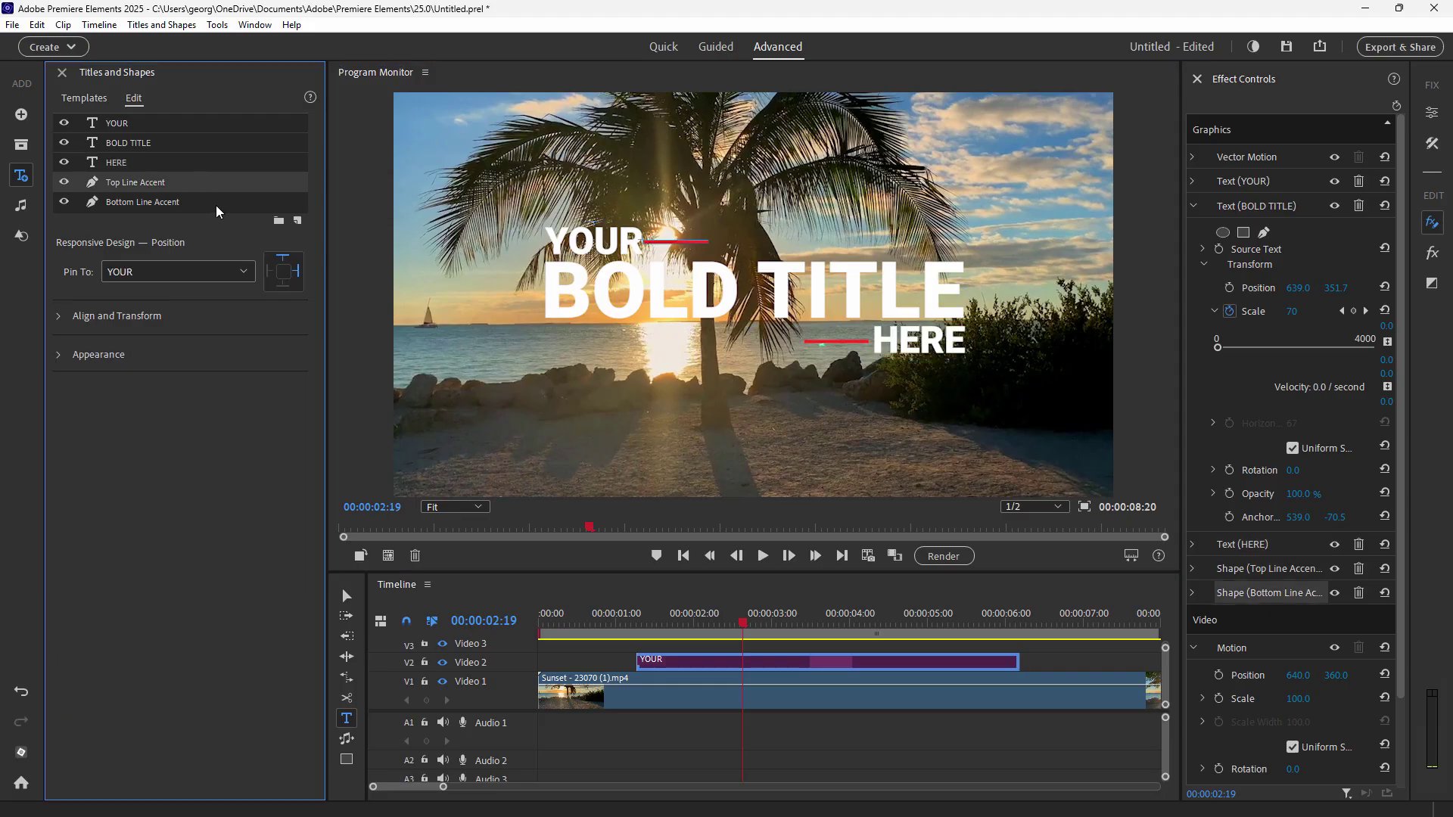
Review the font and font style choices for the BOLD TITLE layer and slightly reduce its text size.
left_click(188, 145)
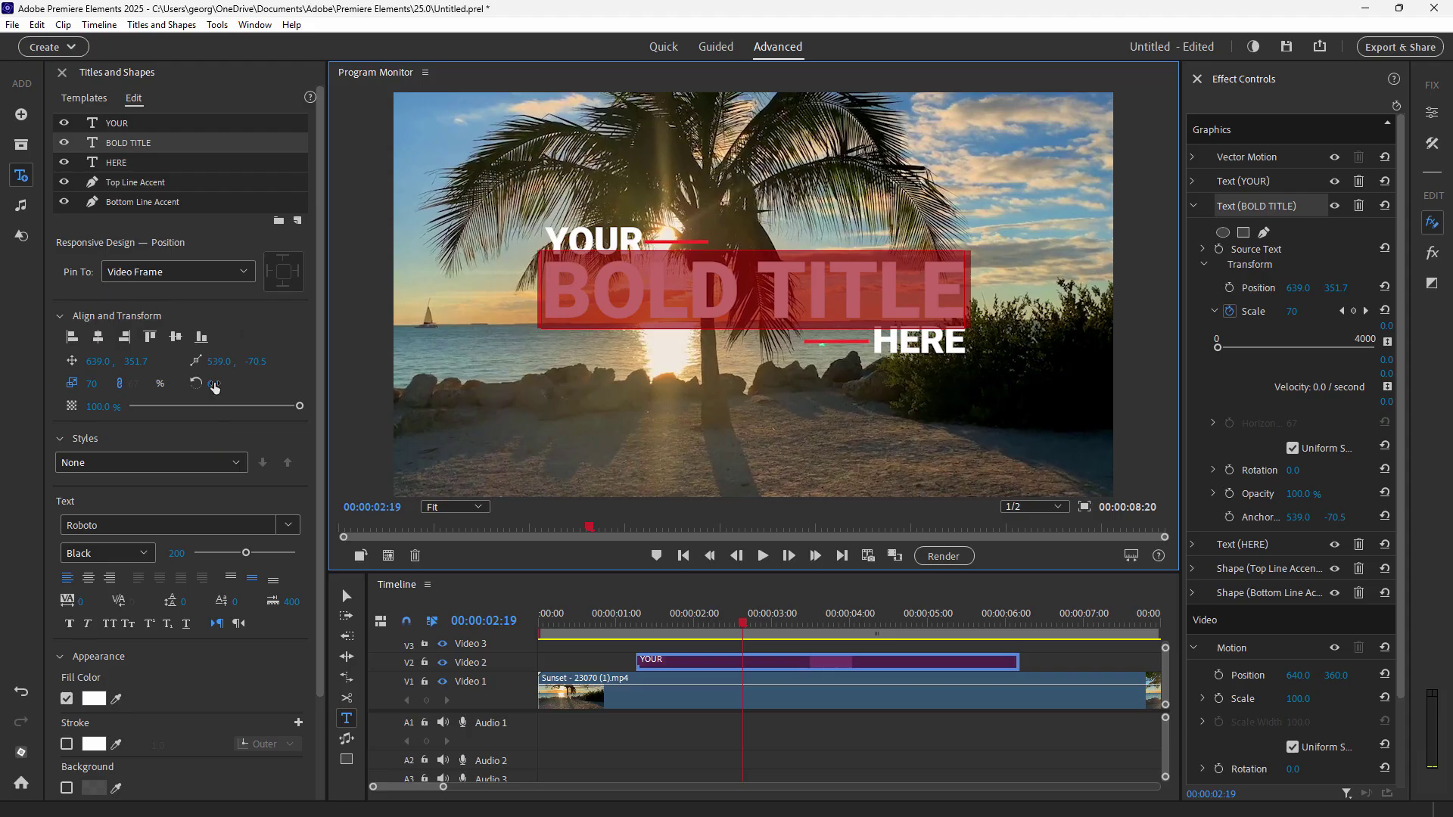
scroll(148, 479, "down", 3)
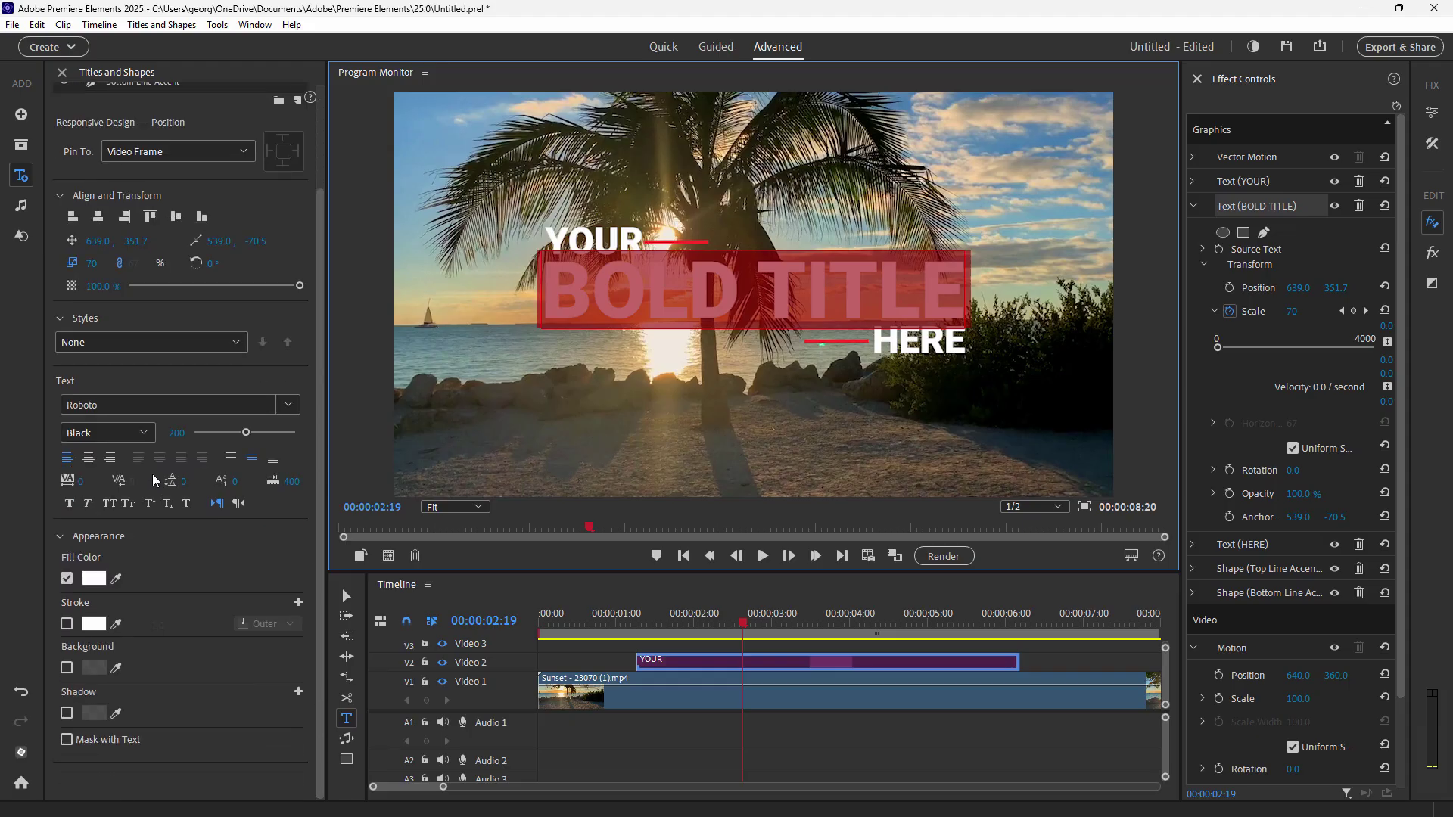
left_click(166, 405)
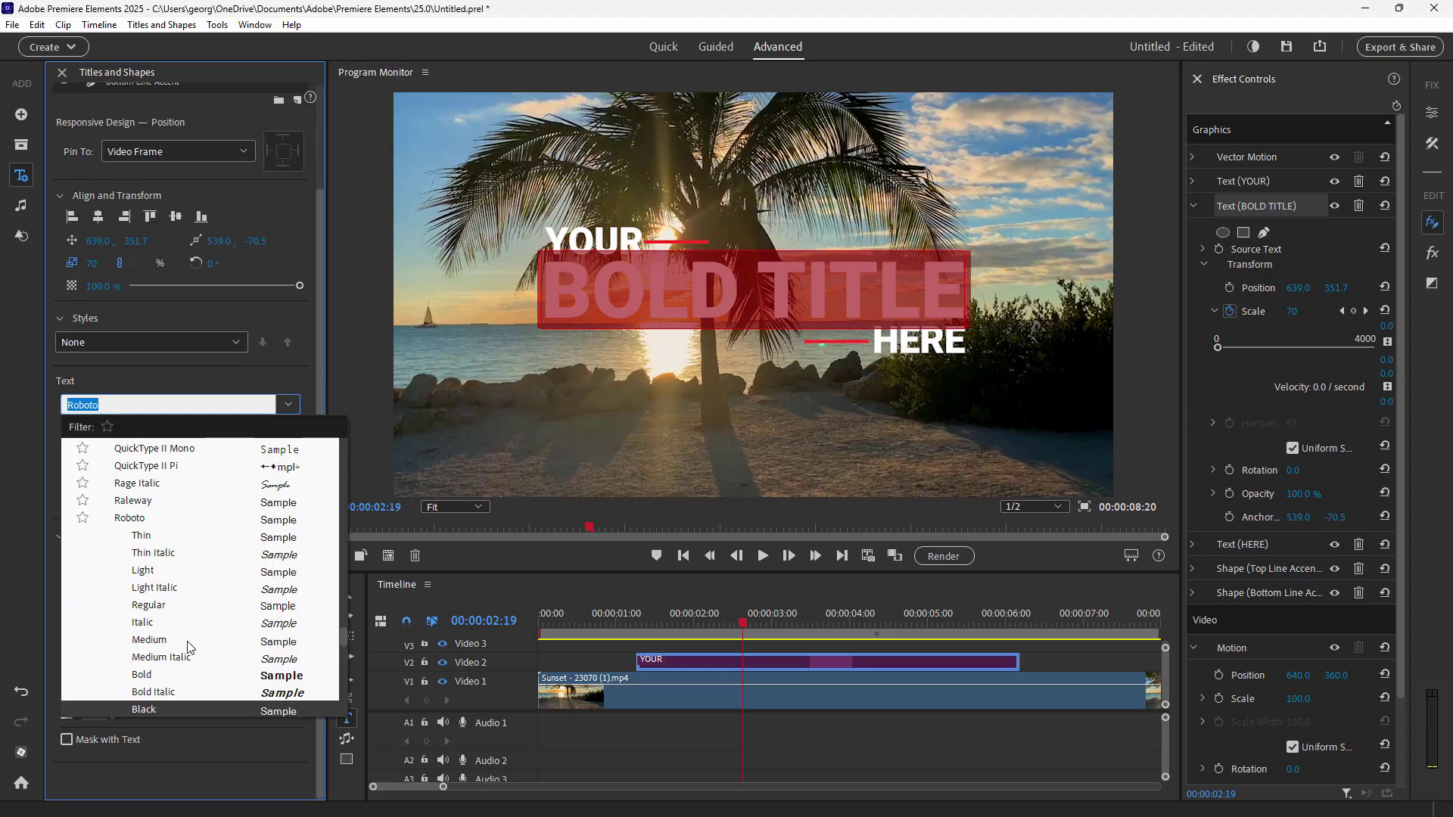
left_click(288, 405)
left_click(142, 432)
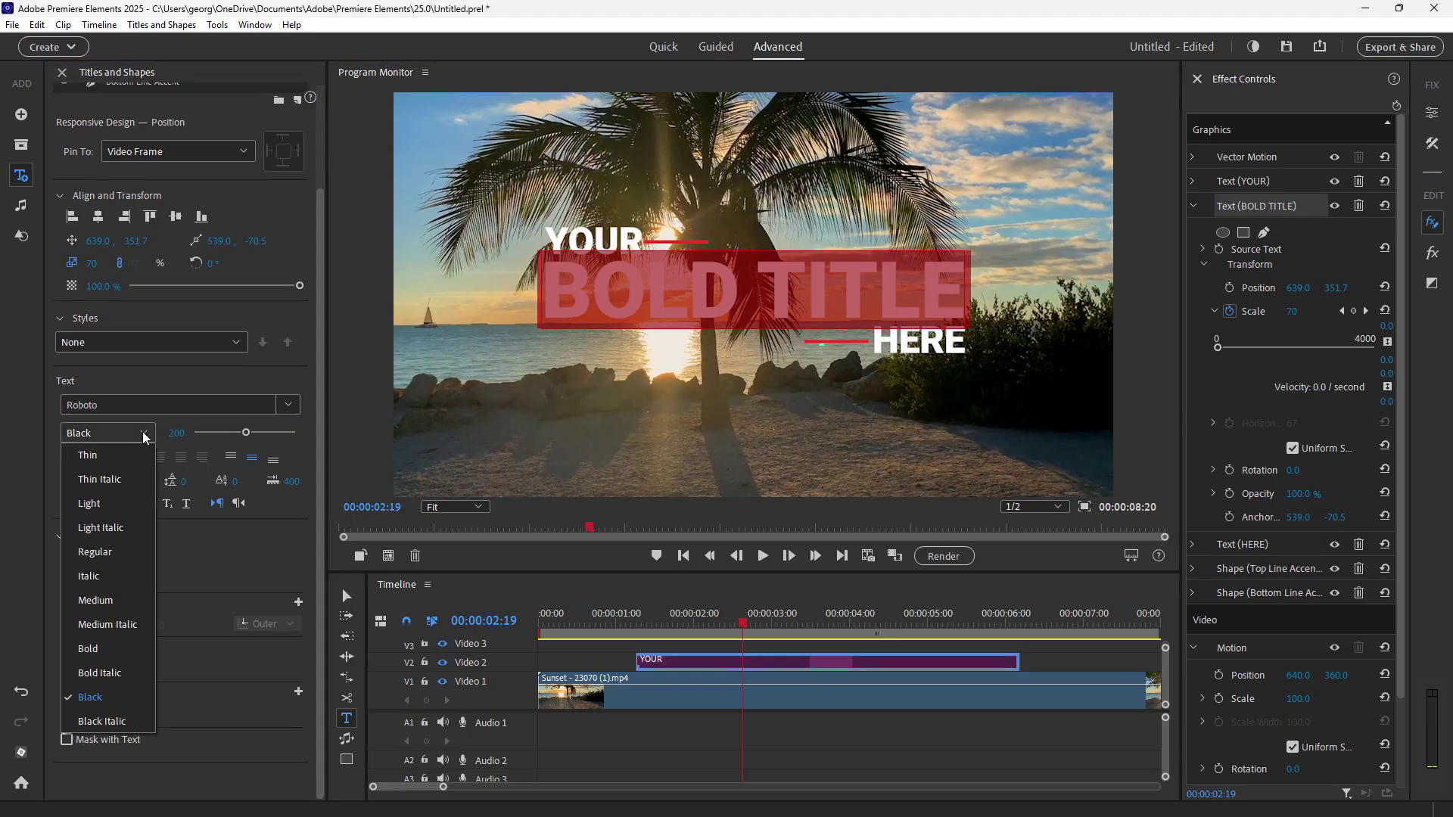
left_click(141, 430)
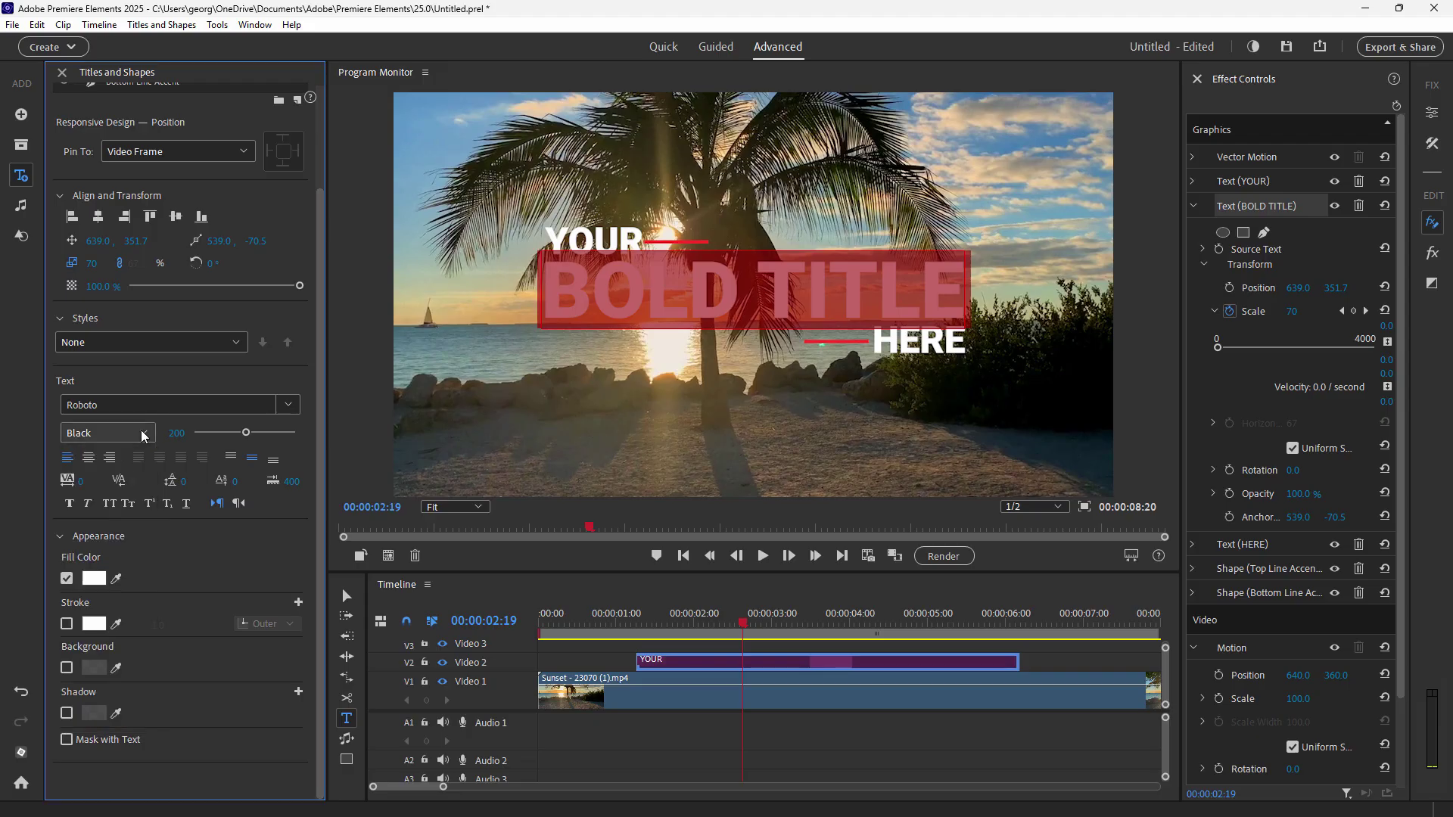
mouse_move(246, 433)
left_mouse_down()
mouse_move(229, 430)
mouse_move(246, 432)
left_mouse_up()
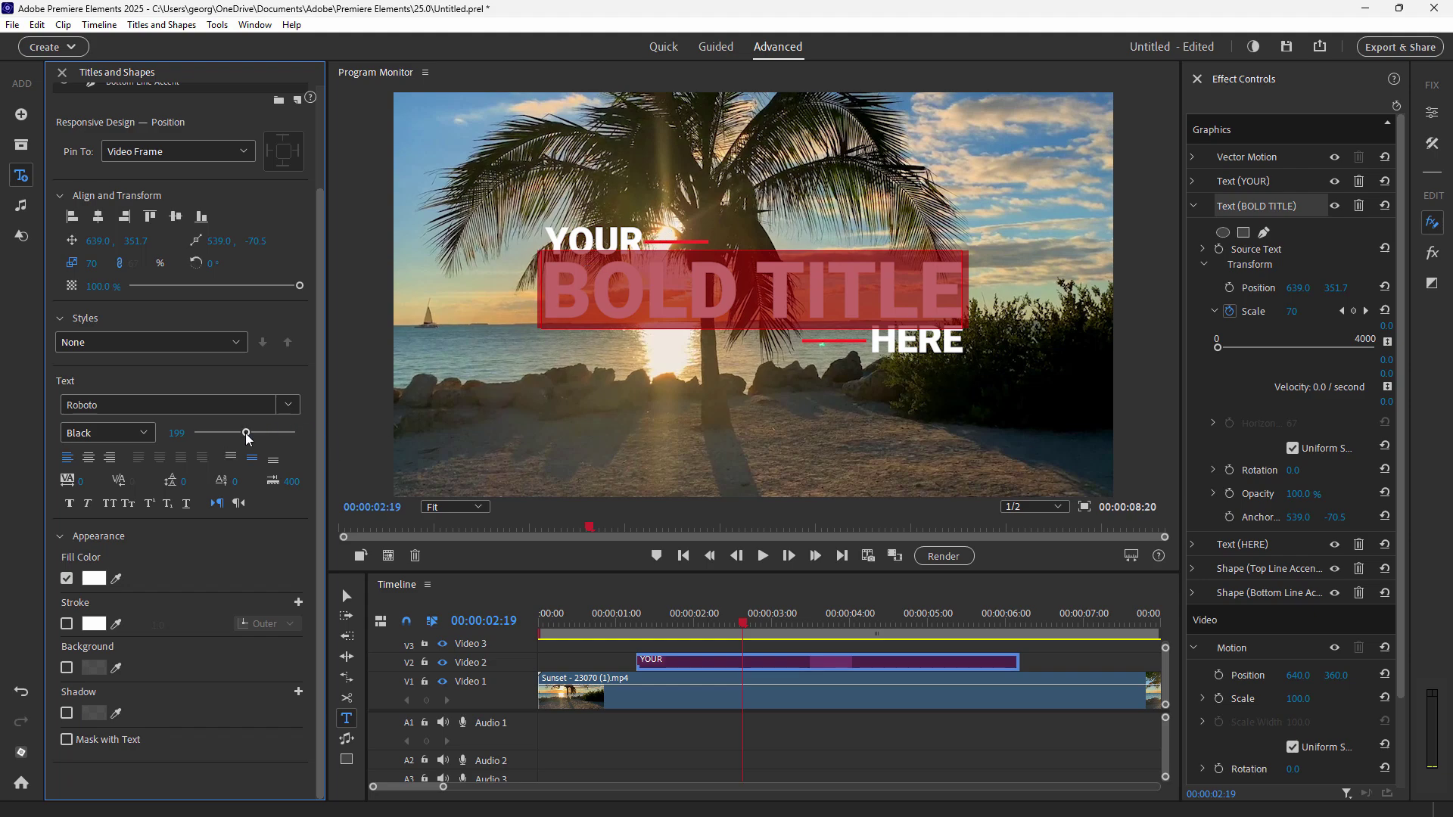
mouse_move(247, 434)
left_mouse_down()
mouse_move(223, 430)
mouse_move(243, 433)
left_mouse_up()
Examine the YOUR layer's pinning and text settings, and the effect properties of the BOLD TITLE and HERE texts.
left_click_drag(319, 286, 311, 180)
left_click(166, 123)
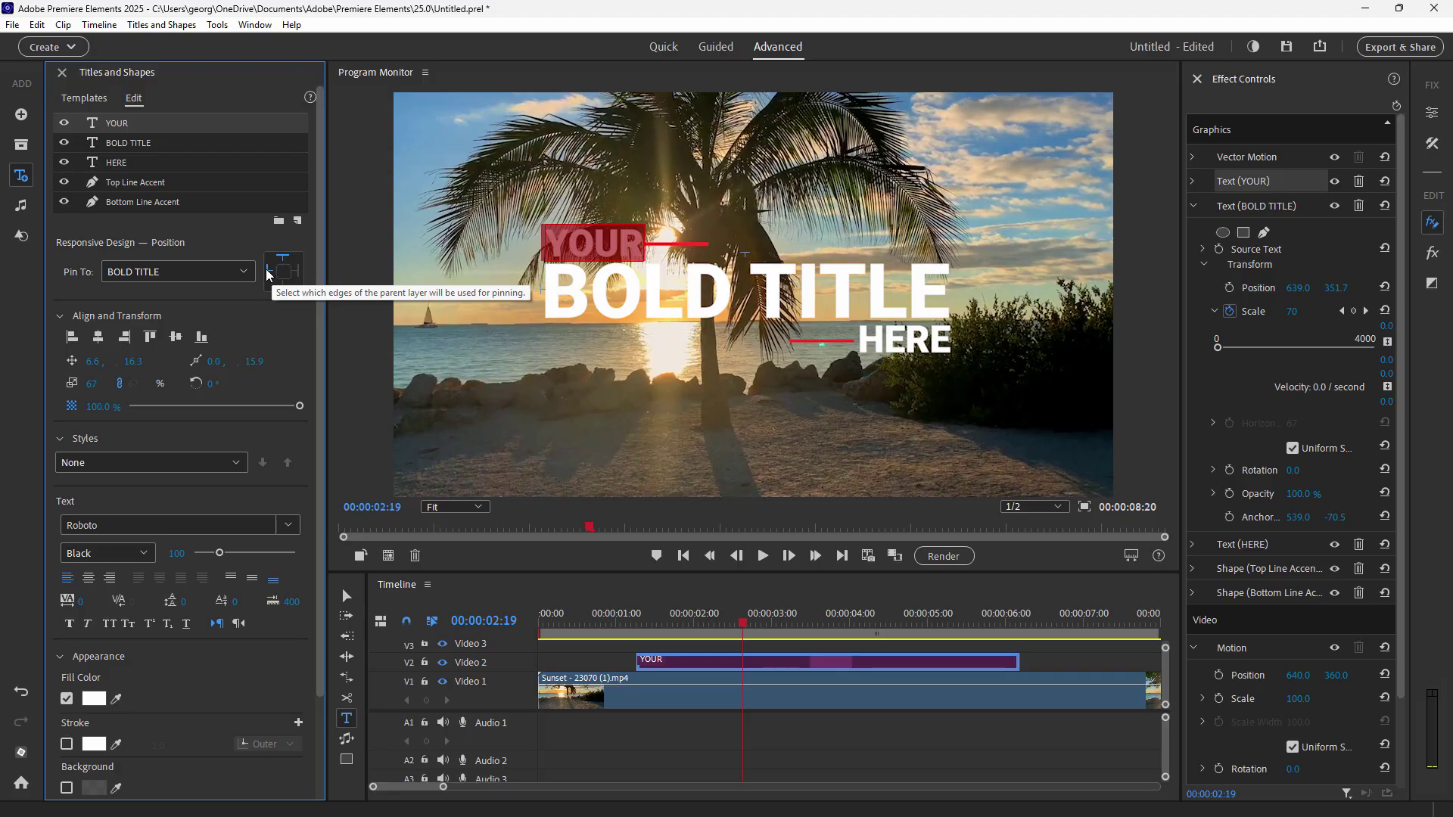
scroll(303, 439, "down", 3)
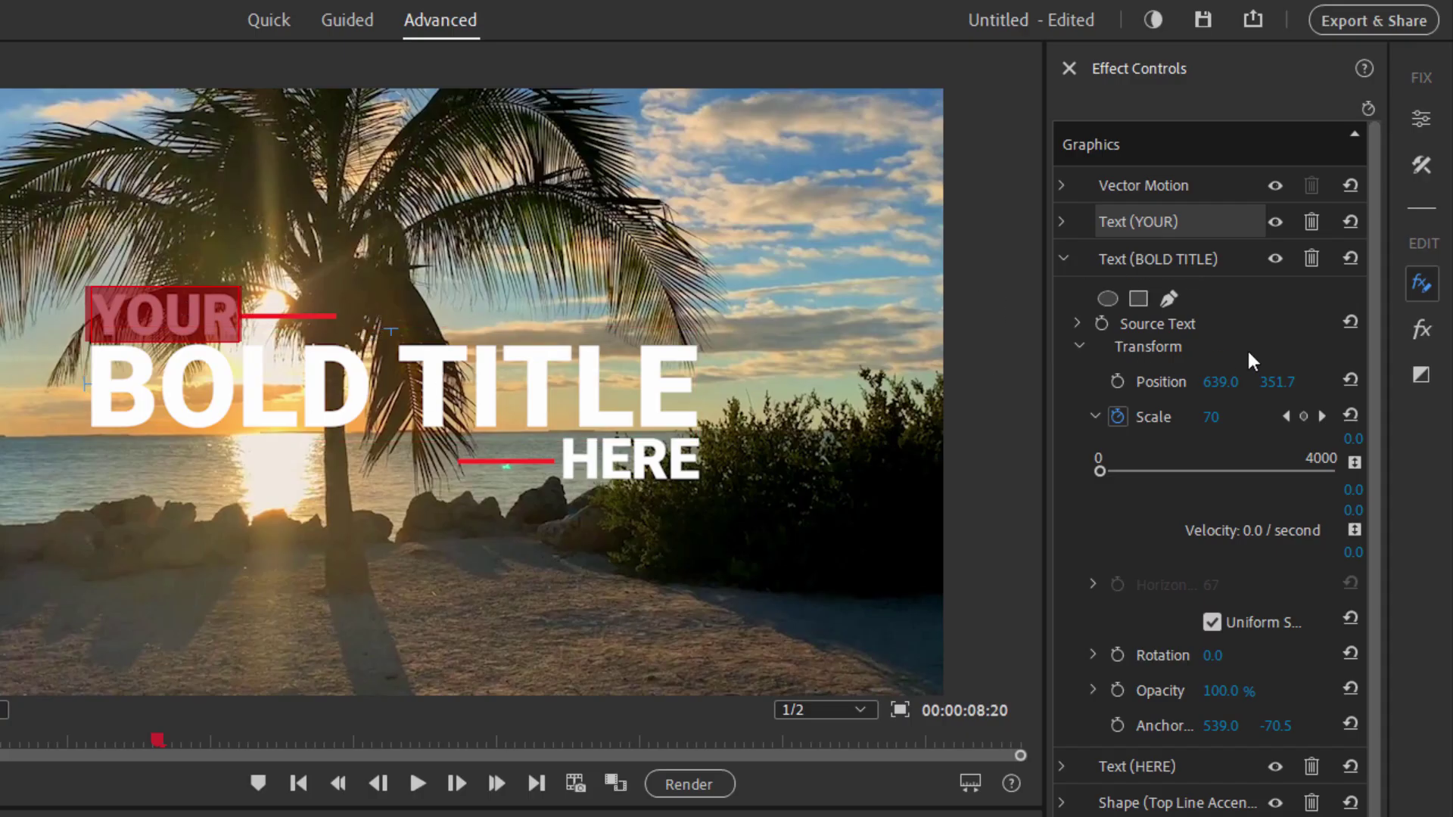
left_click(1247, 265)
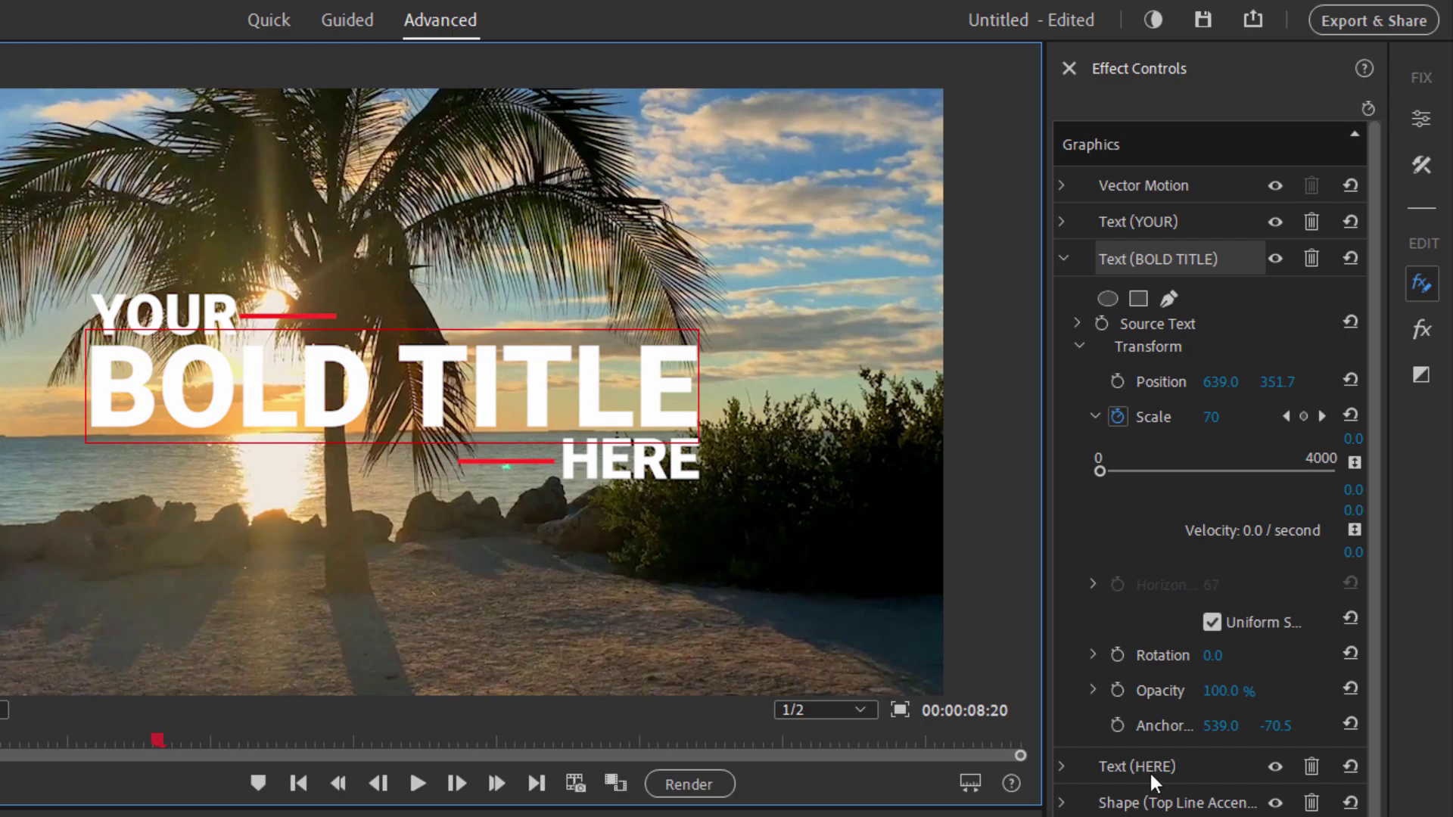
left_click(1183, 769)
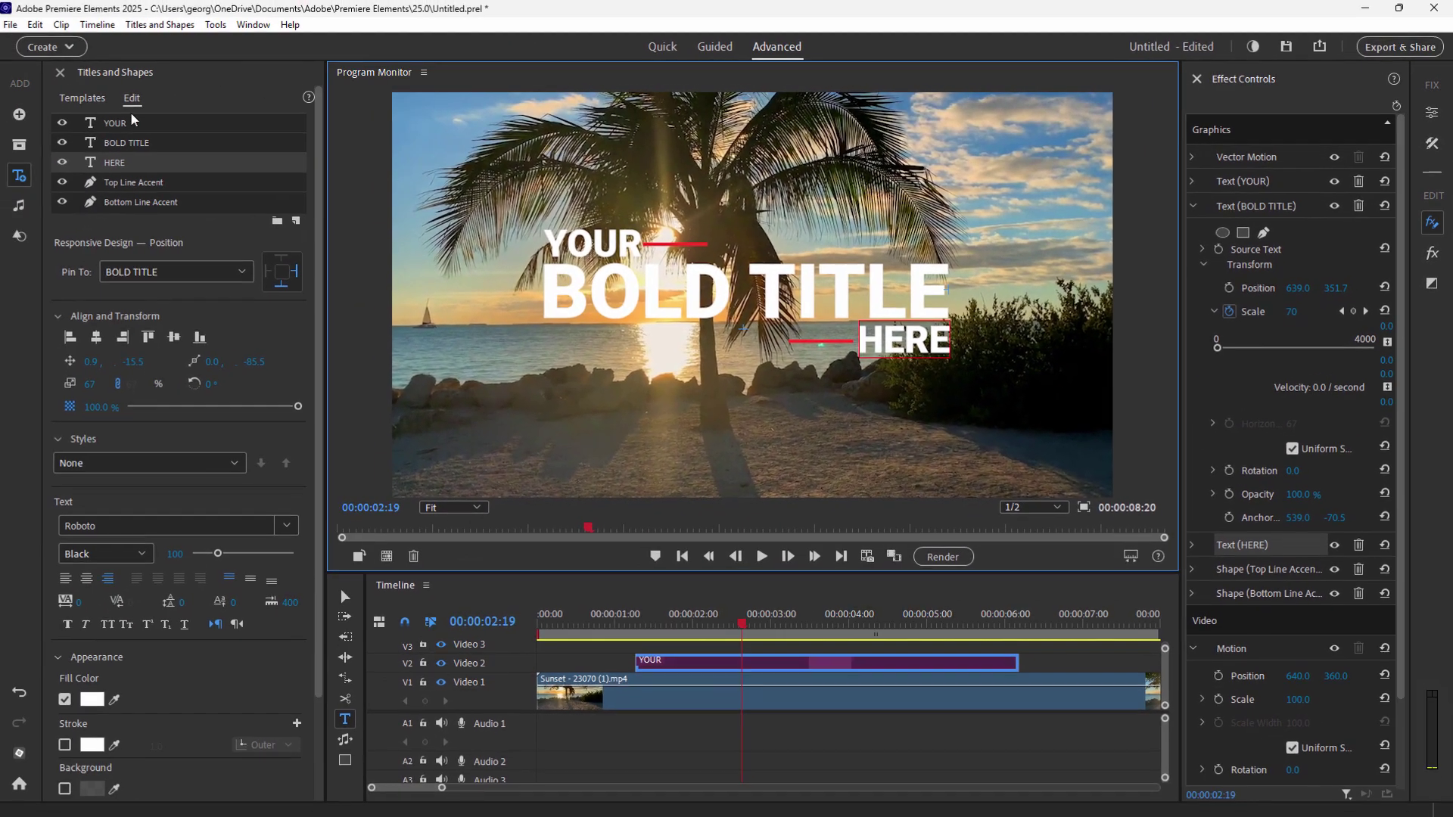
Browse the installed title templates and page through the Adobe Stock title templates up to page 9 and back to page 8.
left_click(76, 98)
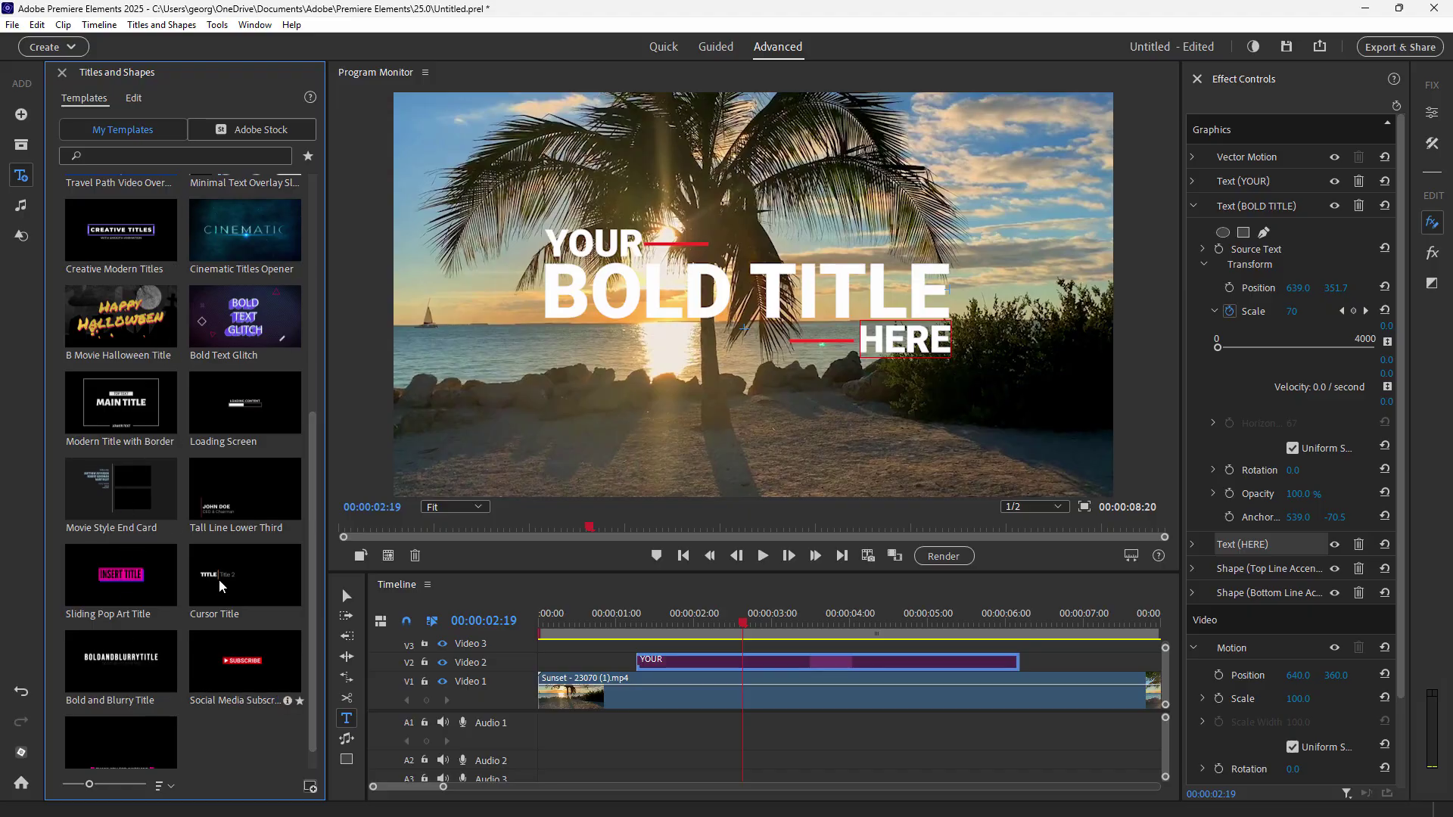
left_click_drag(311, 552, 328, 235)
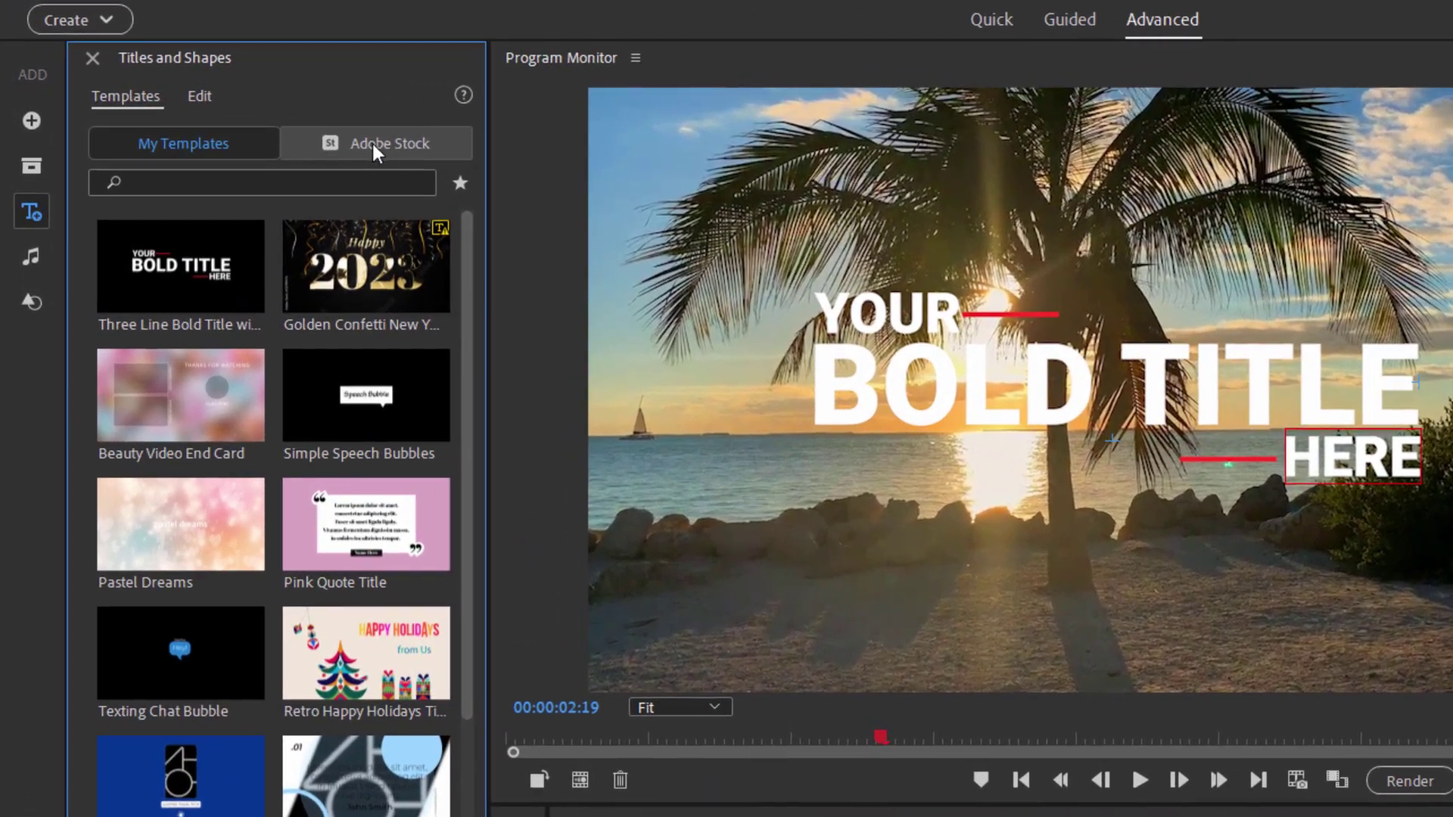
left_click(253, 129)
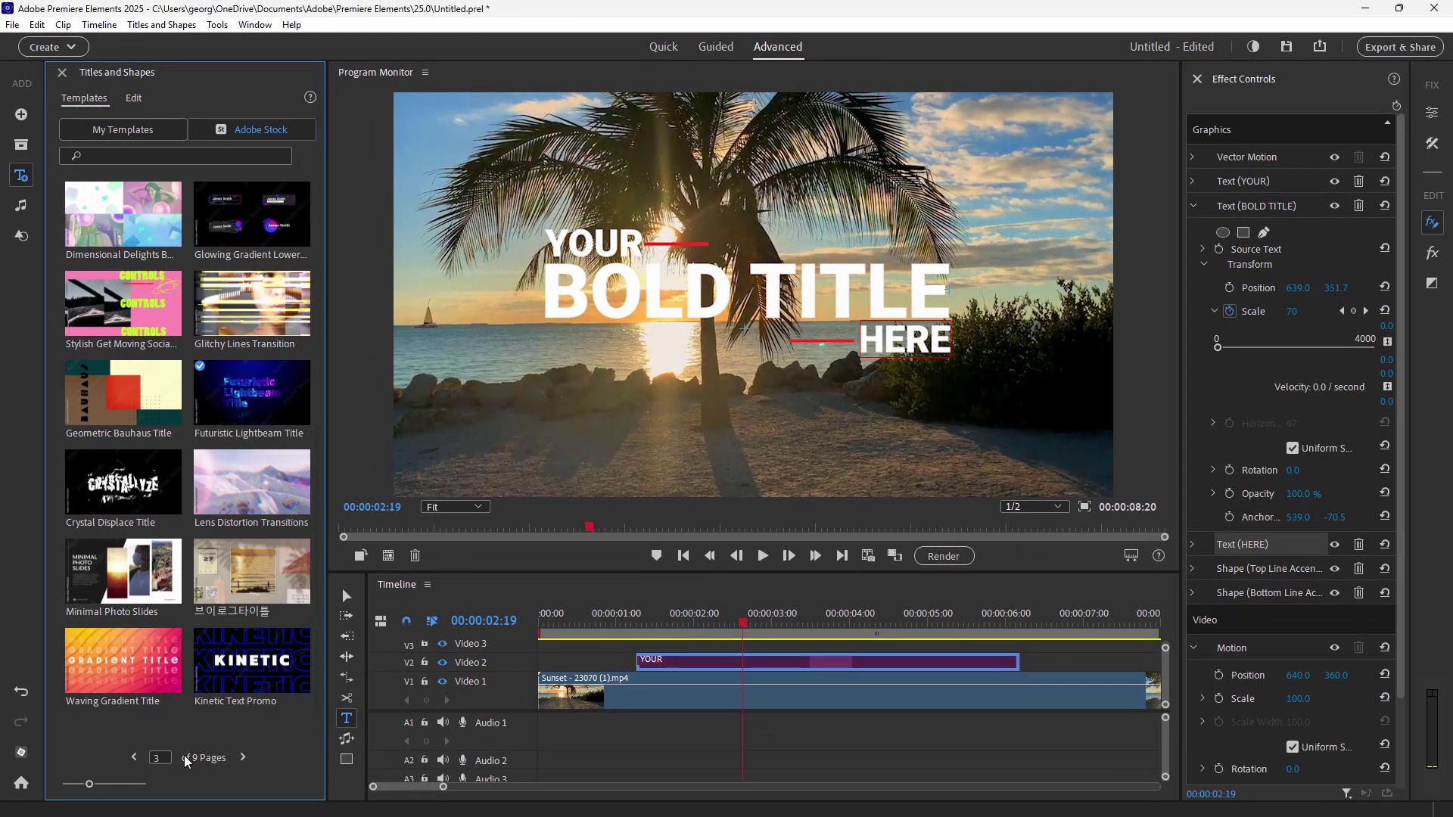
left_click(135, 758)
left_click(135, 757)
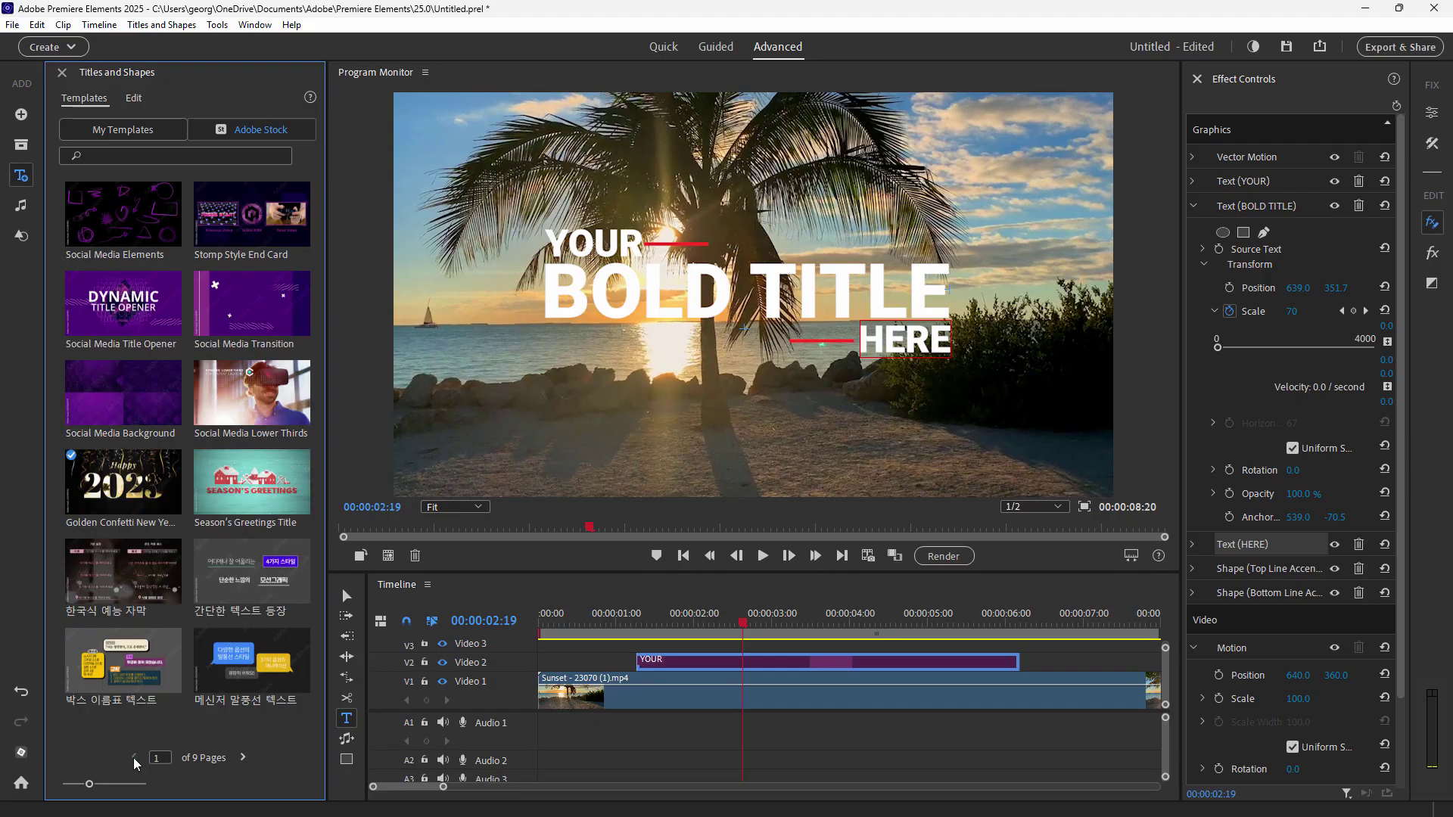
left_click(242, 758)
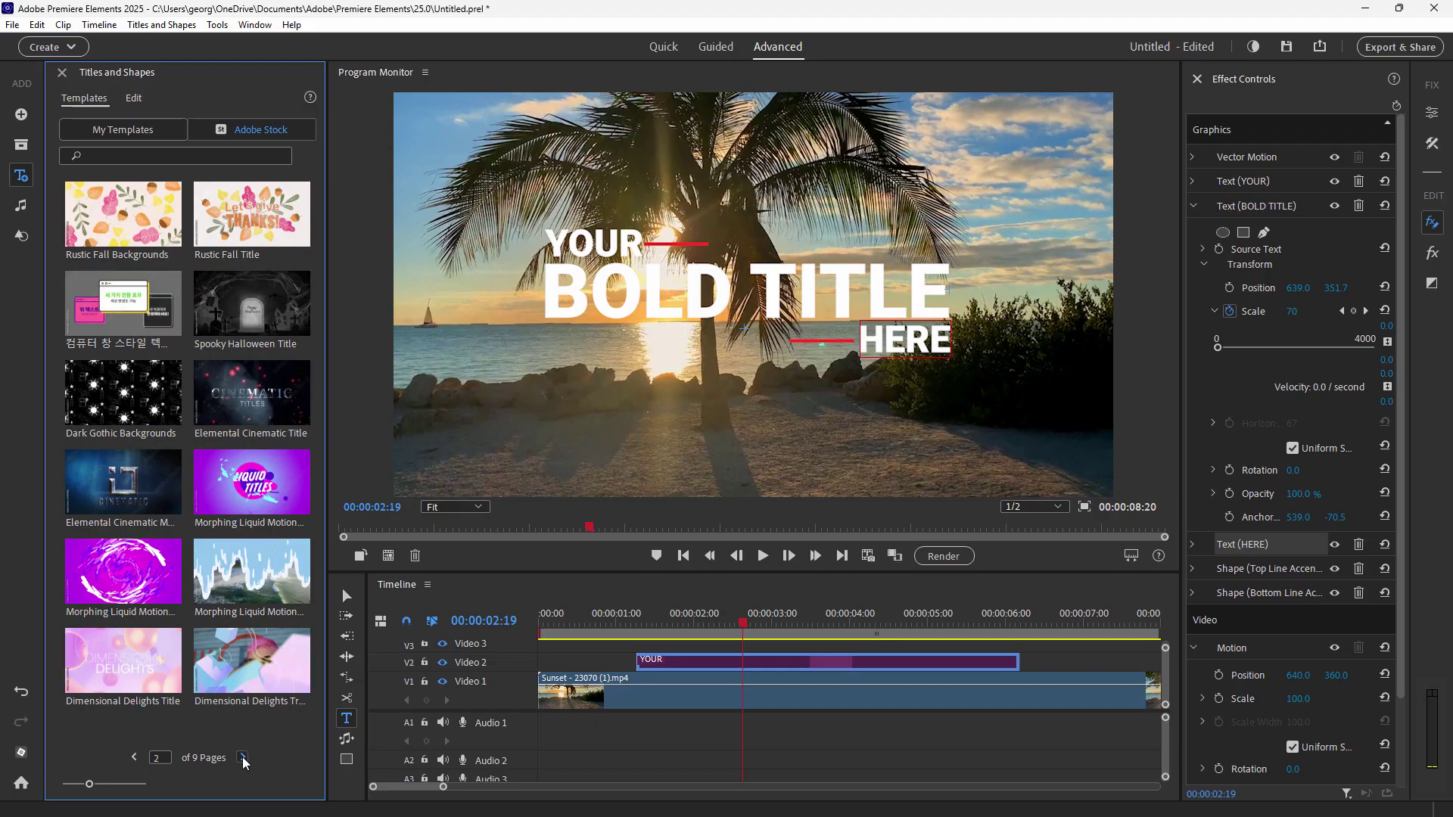
left_click(243, 757)
left_click(243, 757)
left_click(242, 758)
left_click(242, 758)
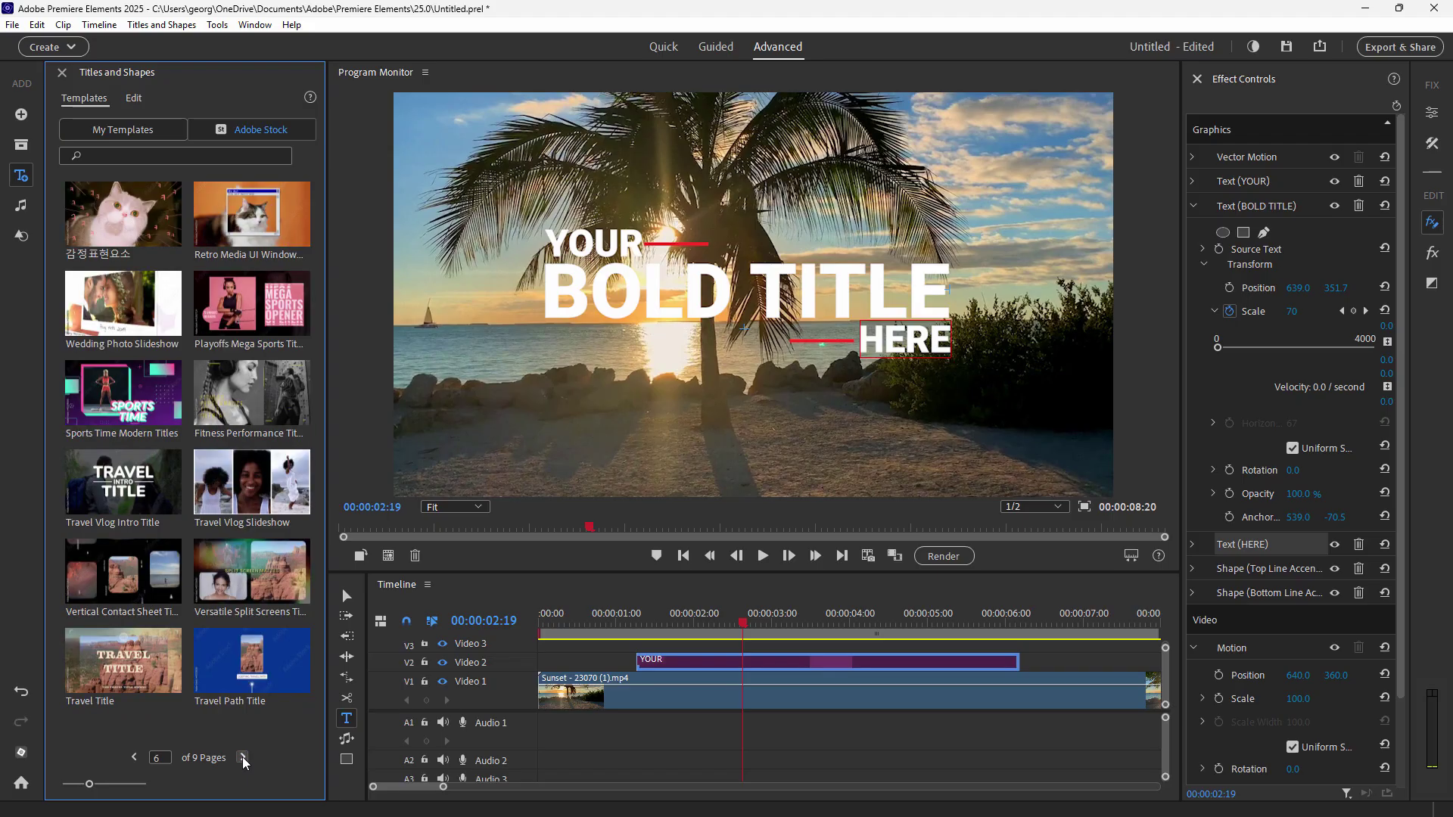
left_click(243, 758)
left_click(242, 758)
left_click(242, 757)
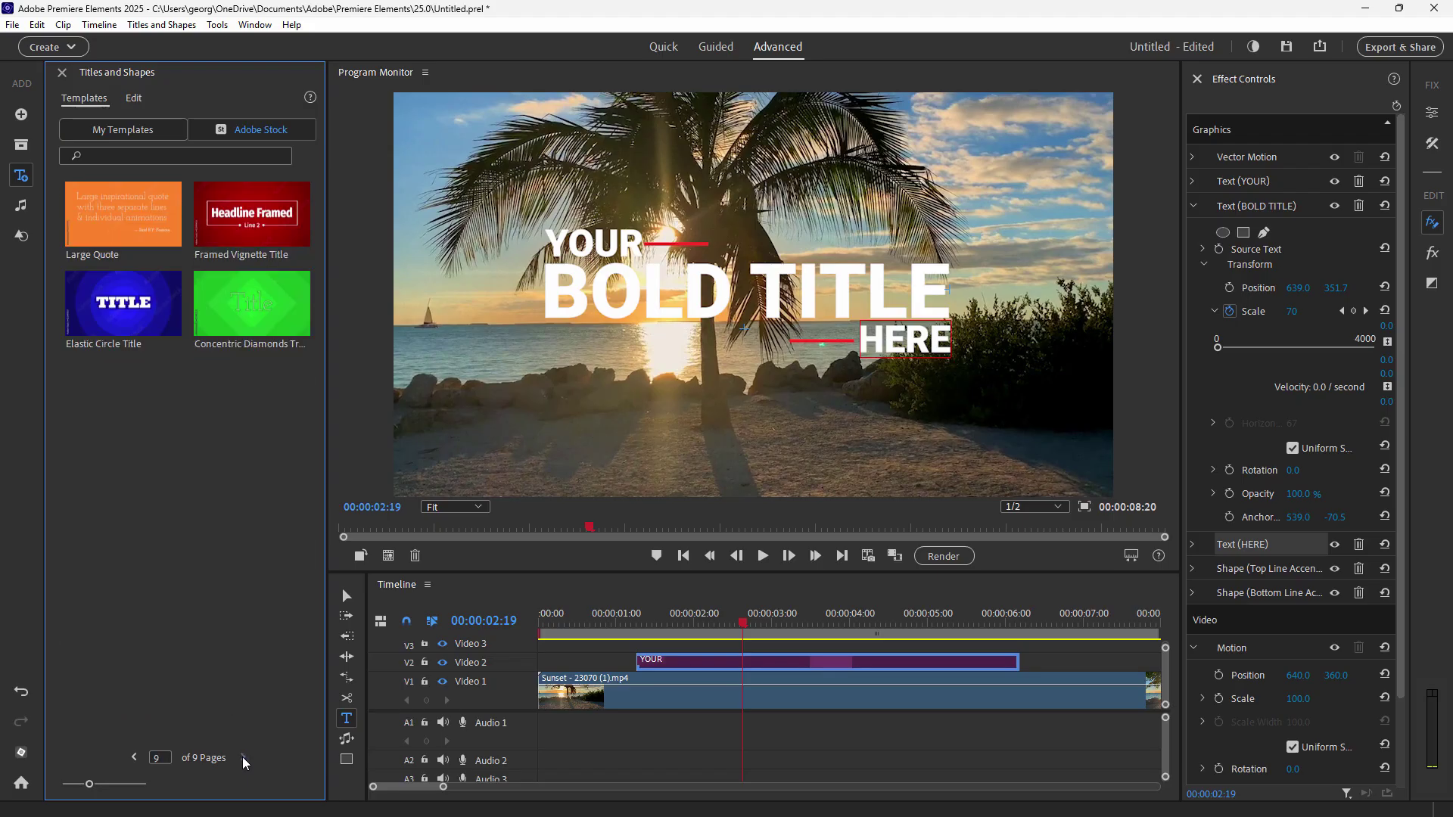
left_click(137, 757)
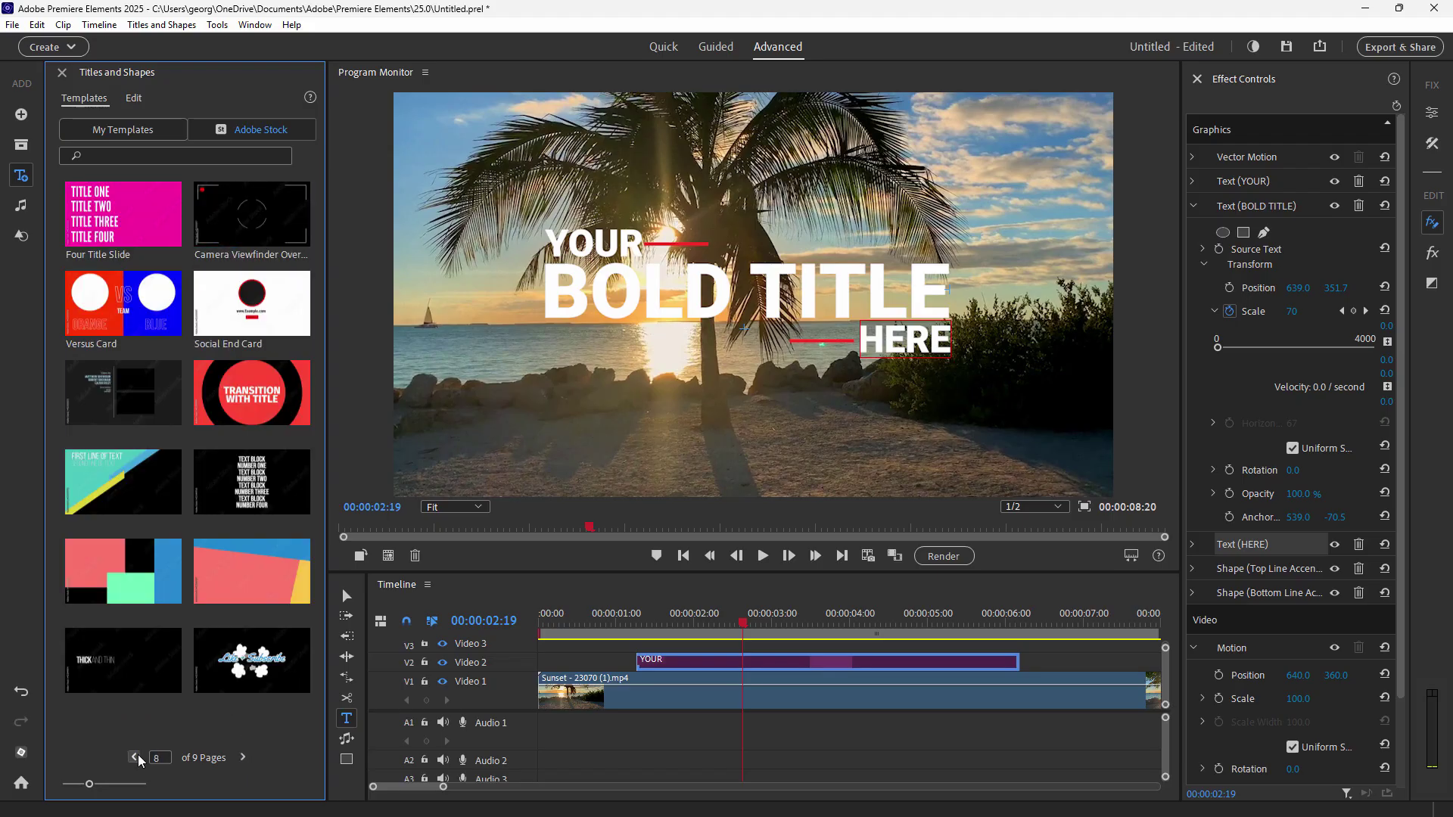
Page back through the Adobe Stock title templates to page 3 to review the designs.
left_click(137, 757)
left_click(136, 756)
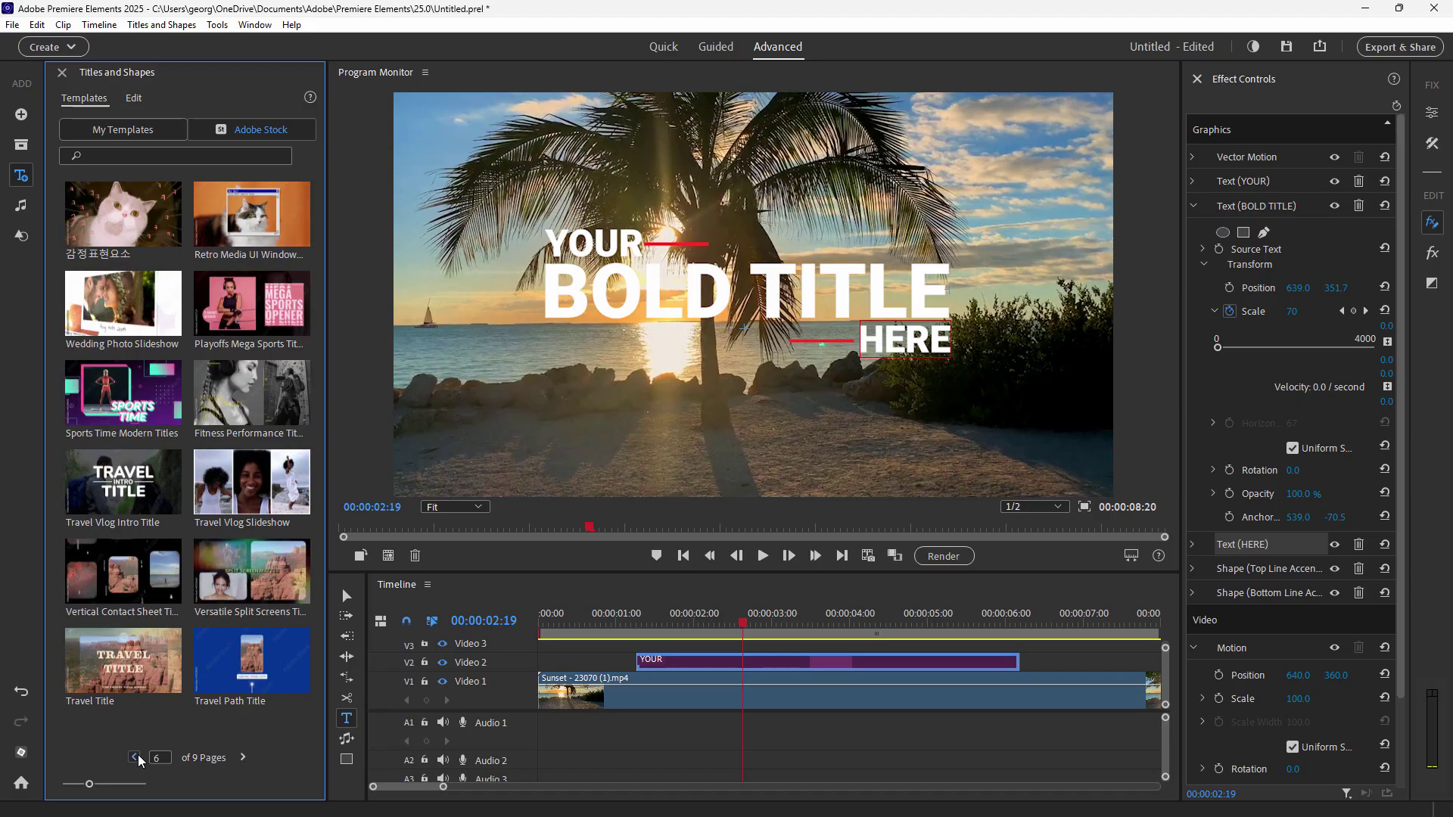
left_click(136, 757)
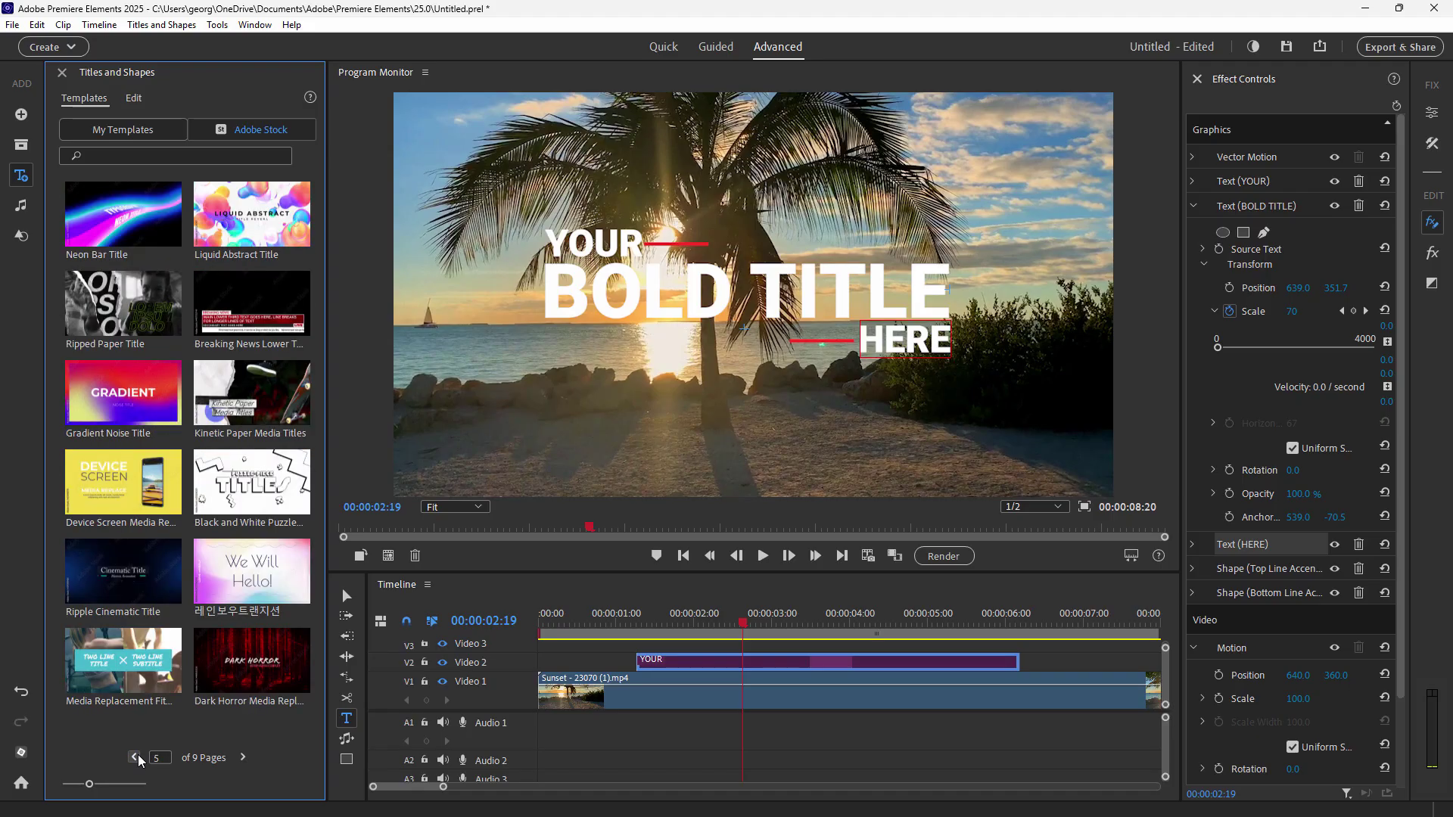
left_click(136, 757)
left_click(243, 757)
left_click(134, 757)
left_click(134, 757)
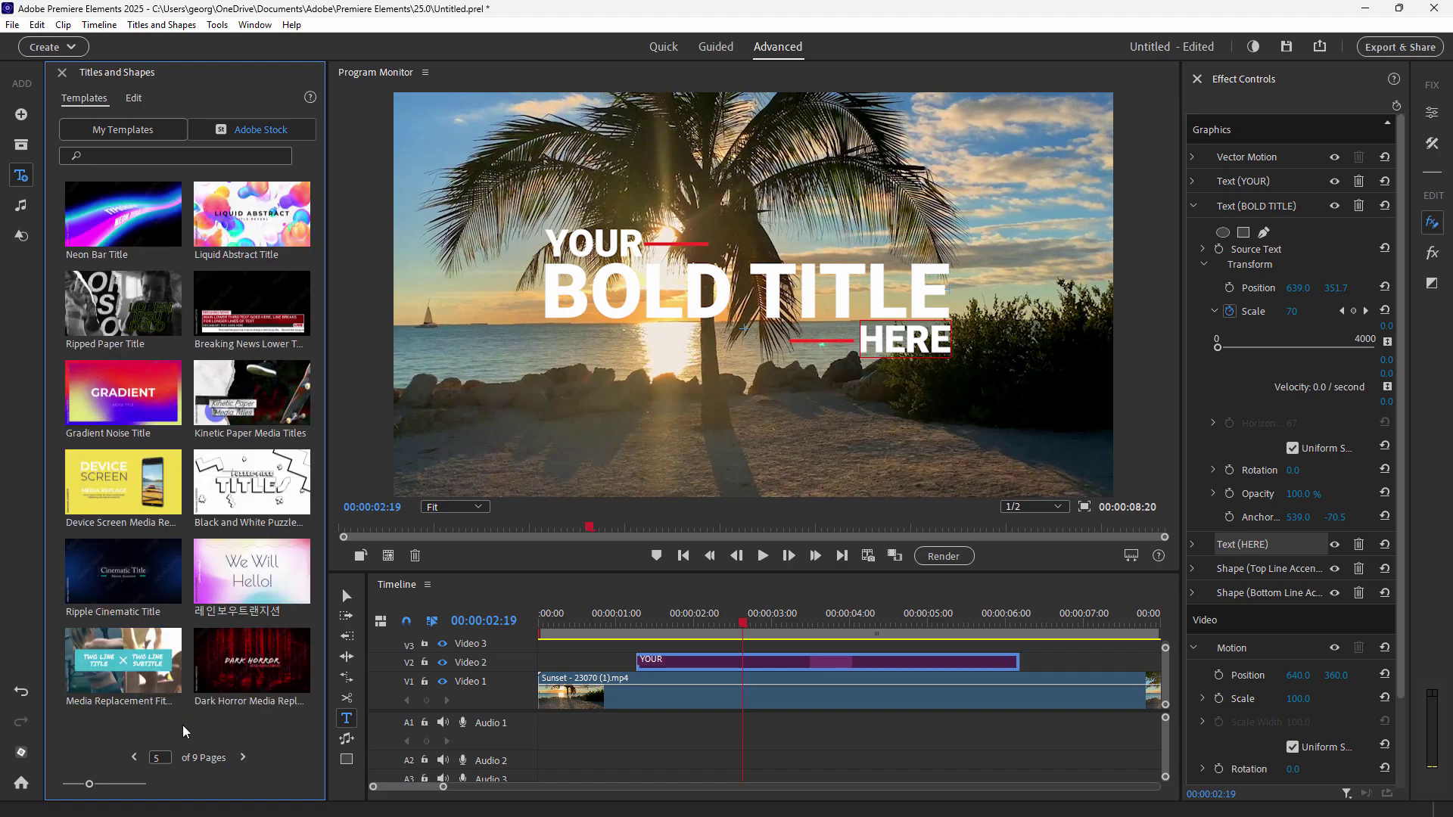
Hide the Video 2 track and add the Futuristic Lightbeam Title template to Video 3 from 00:00:01:08, accepting the font substitution.
left_click(443, 662)
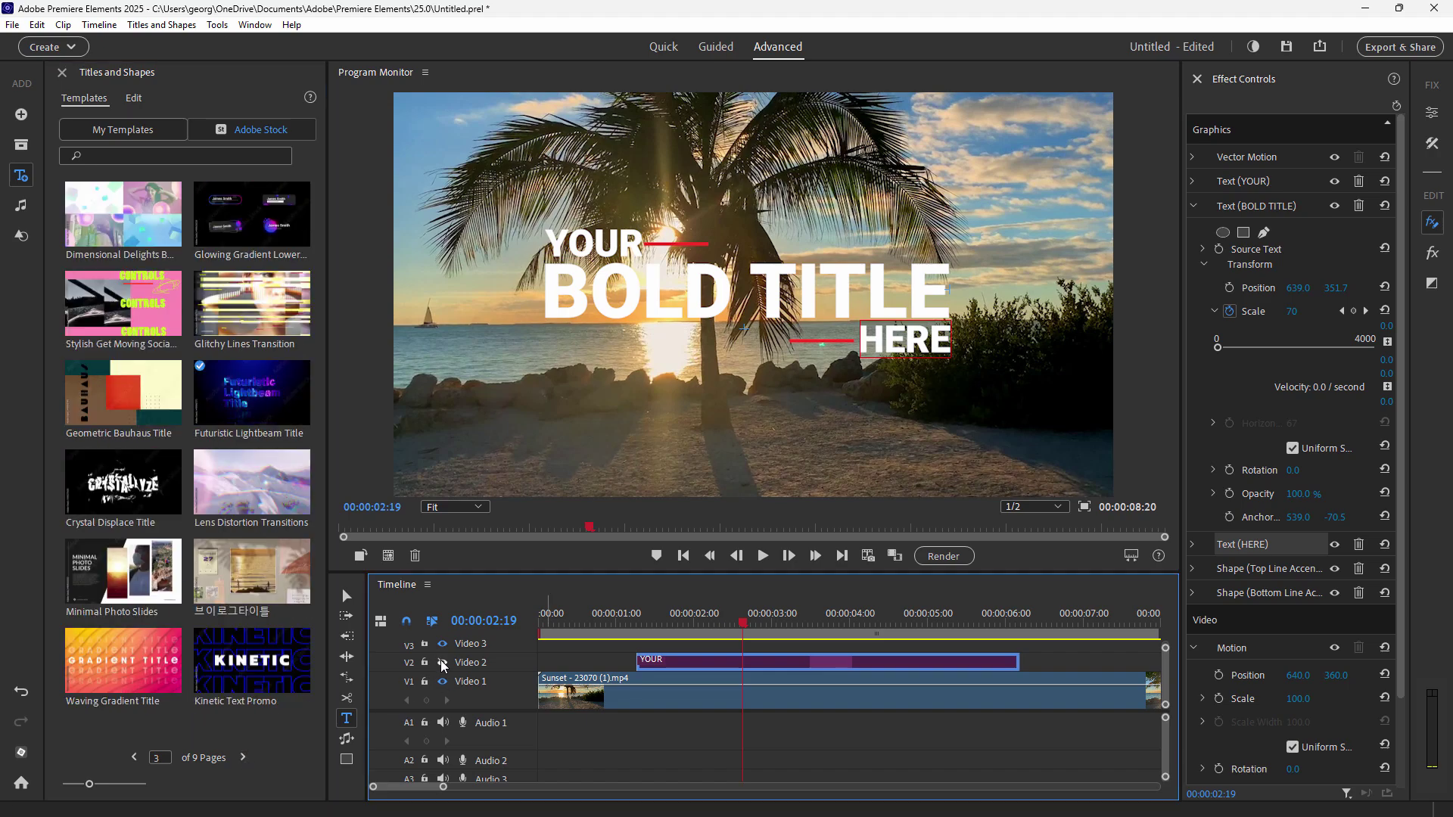
left_click(282, 408)
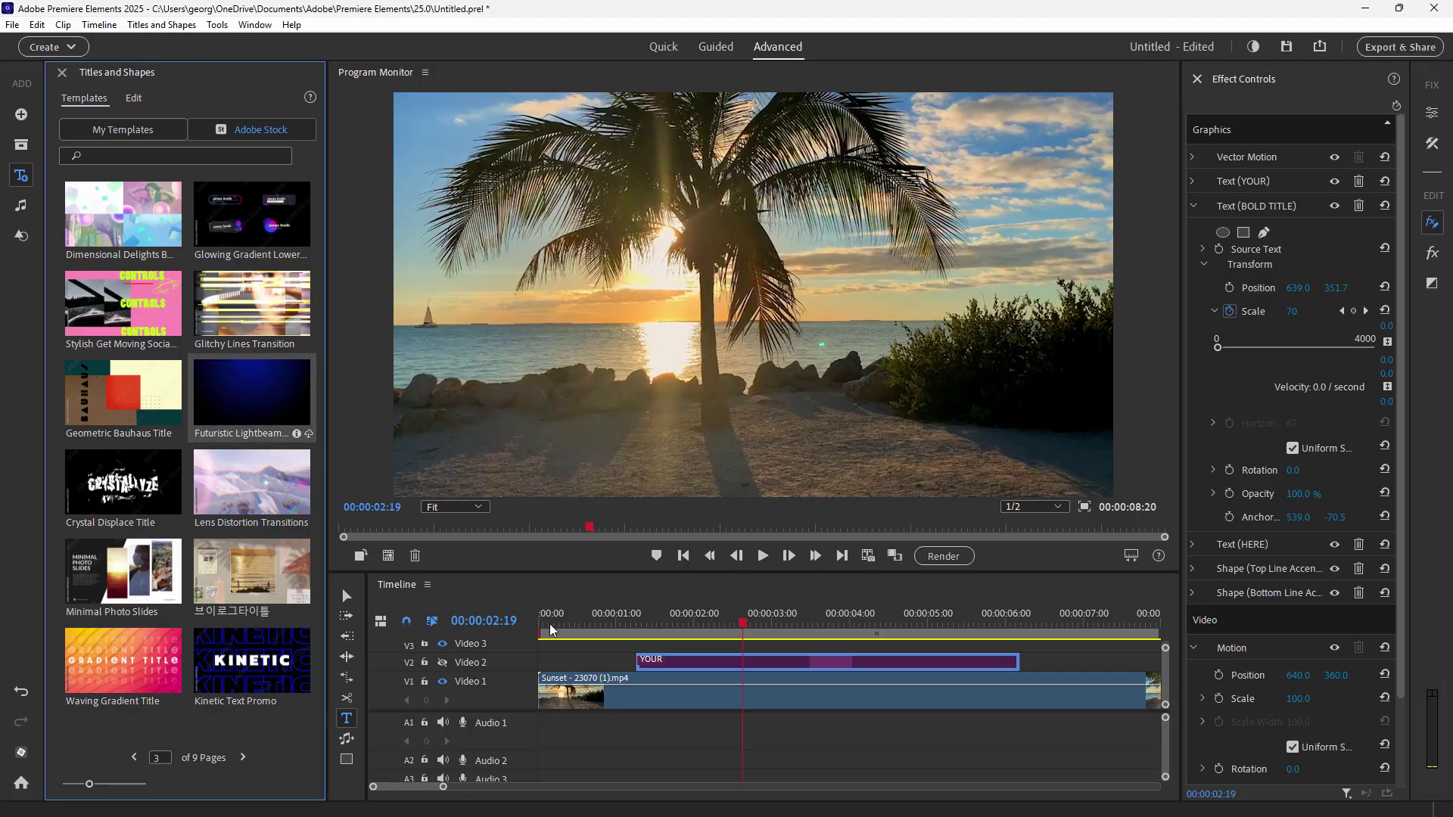
left_click_drag(549, 624, 639, 643)
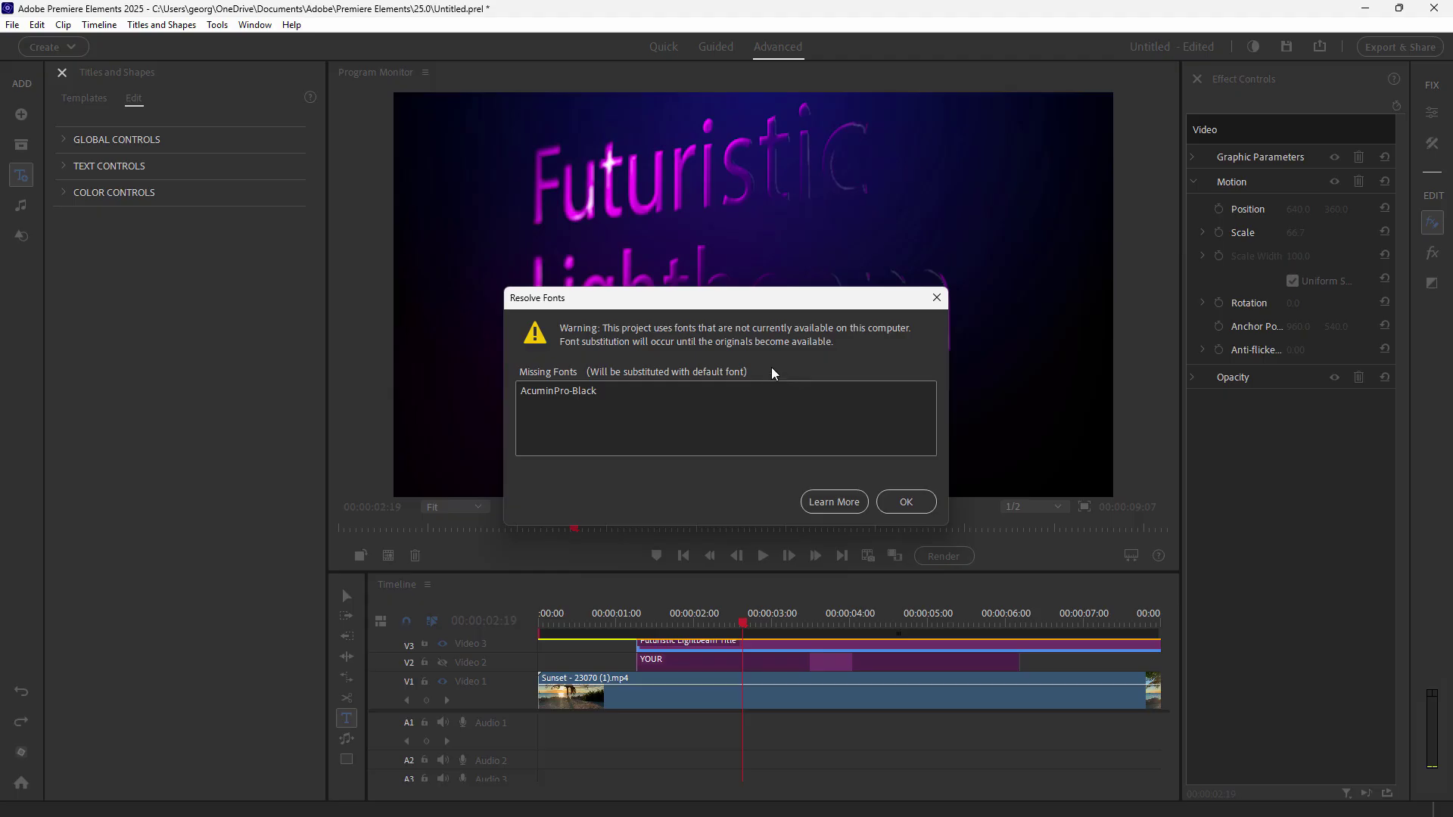
left_click(910, 501)
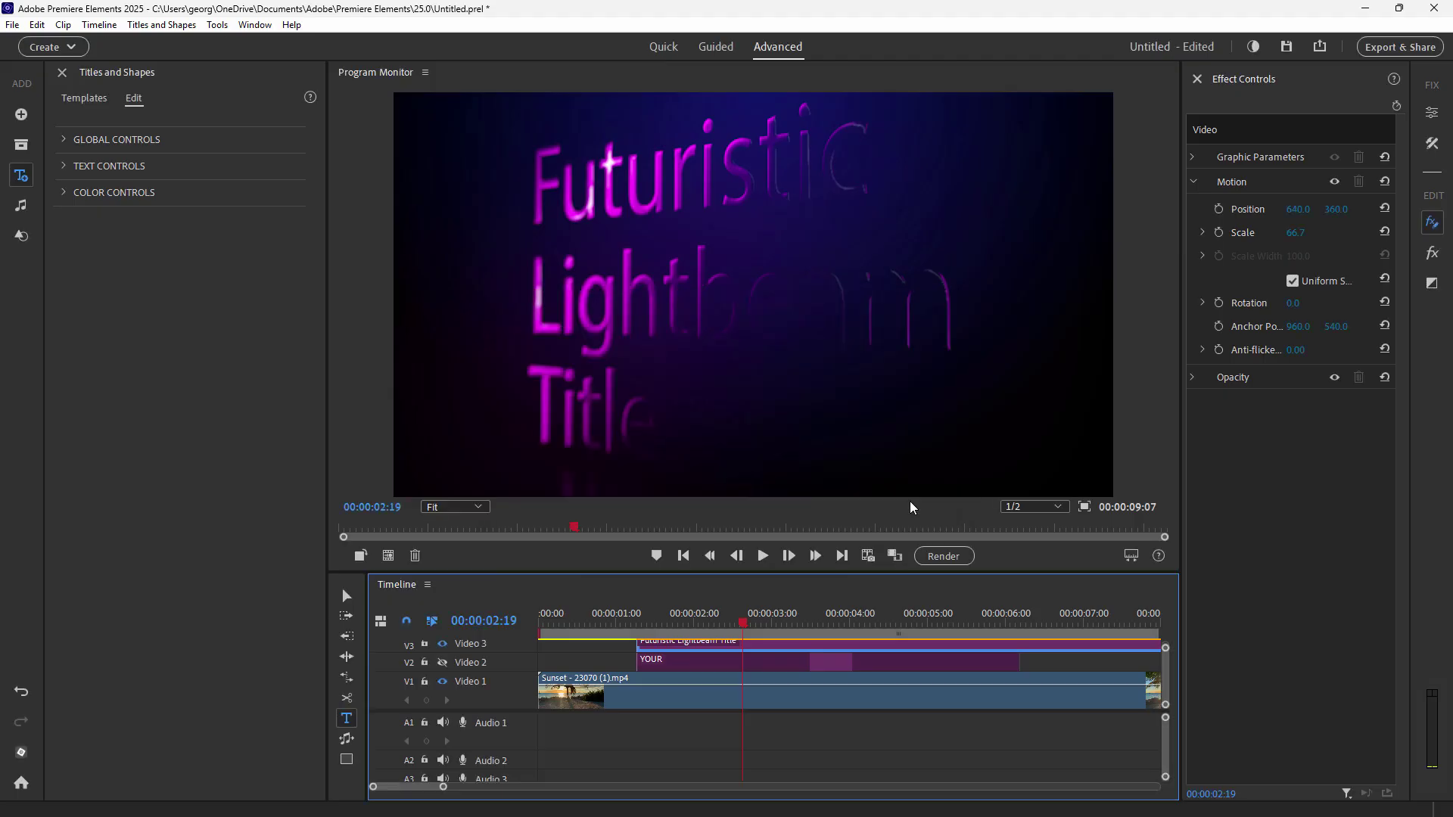
Compare the editing options of the YOUR and Futuristic Lightbeam titles, and enlarge the Video 3 track to show its clip.
left_click(719, 663)
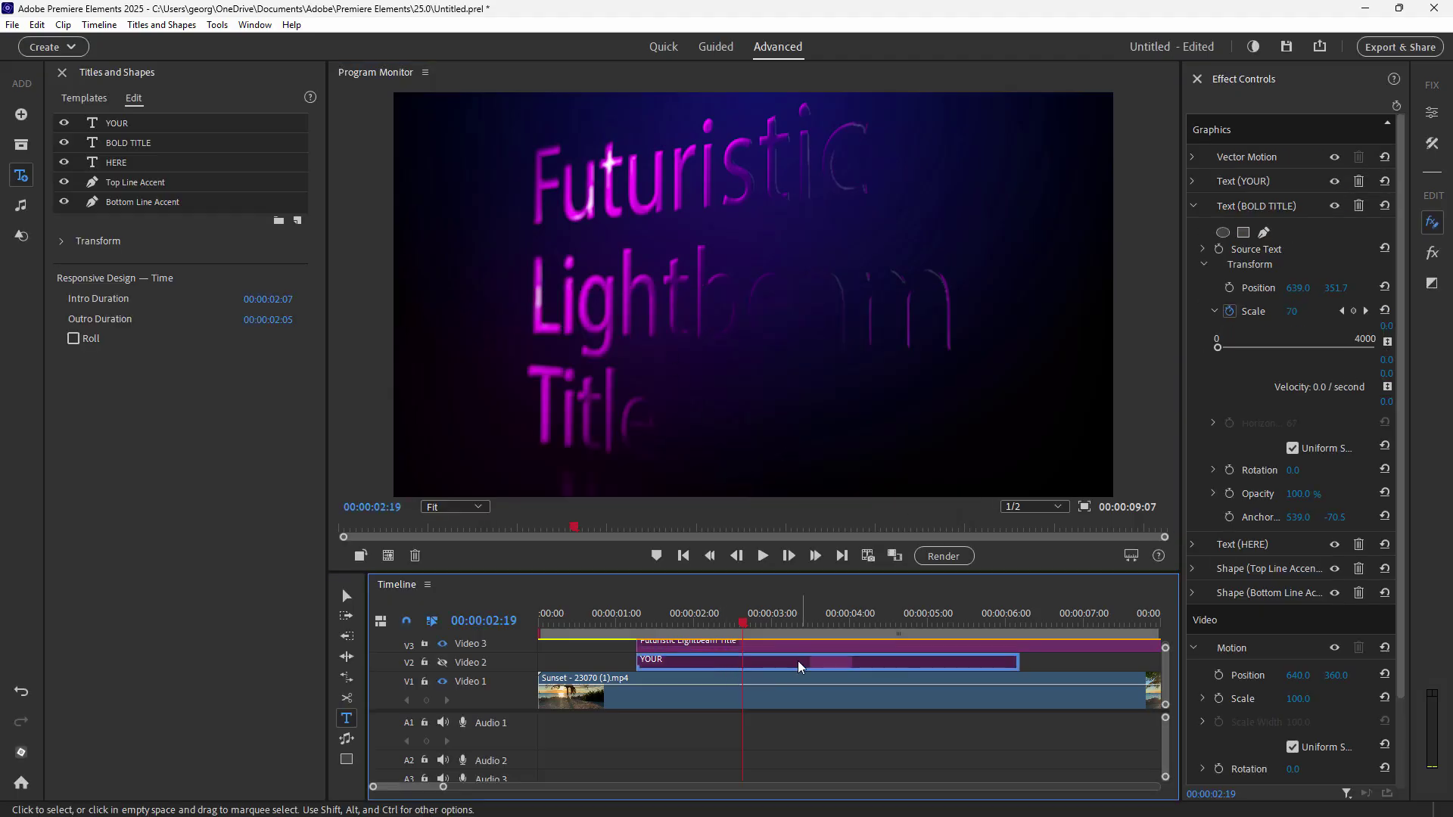
left_click(967, 647)
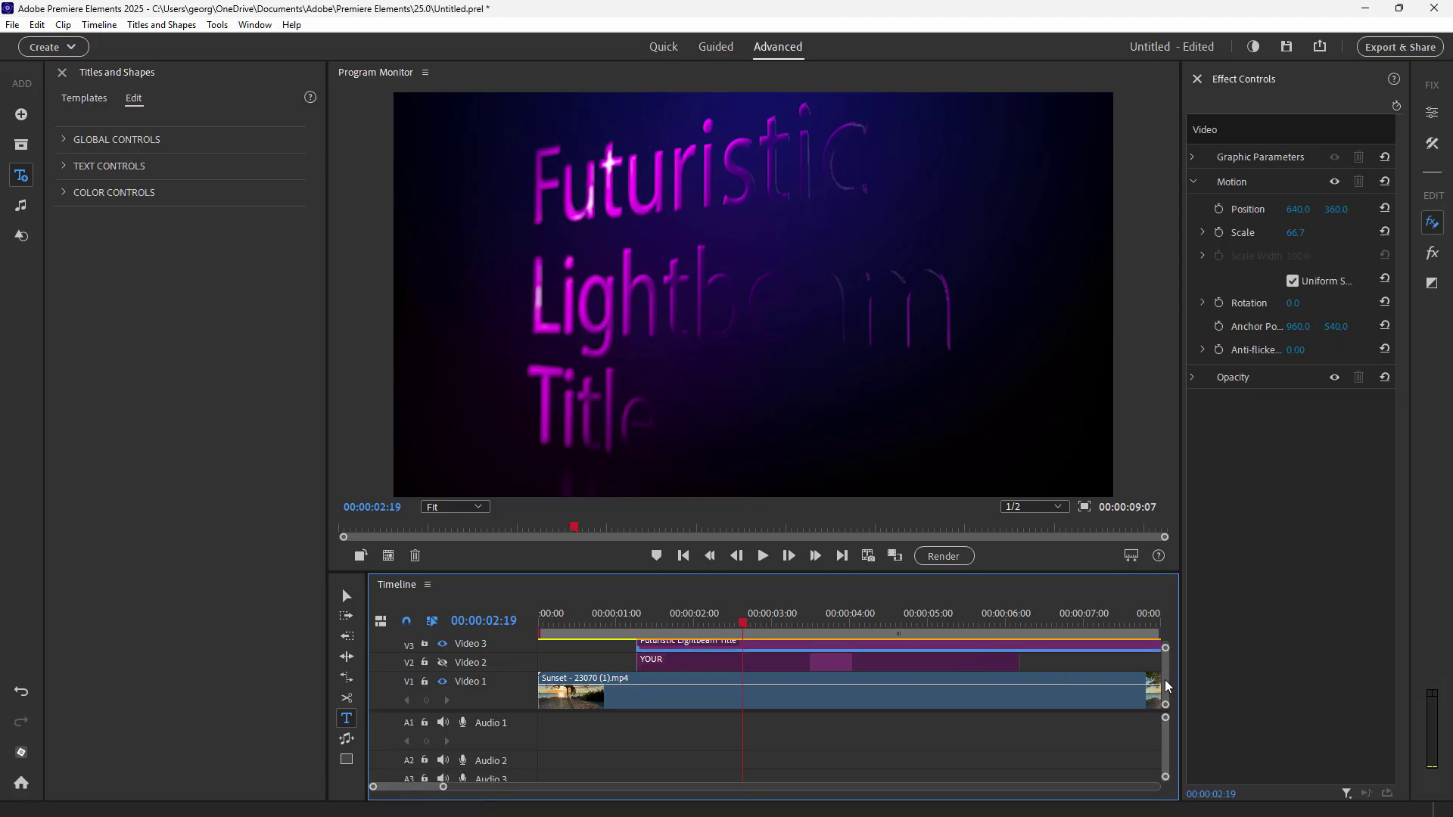
scroll(1165, 680, "up", 2)
scroll(1166, 677, "down", 2)
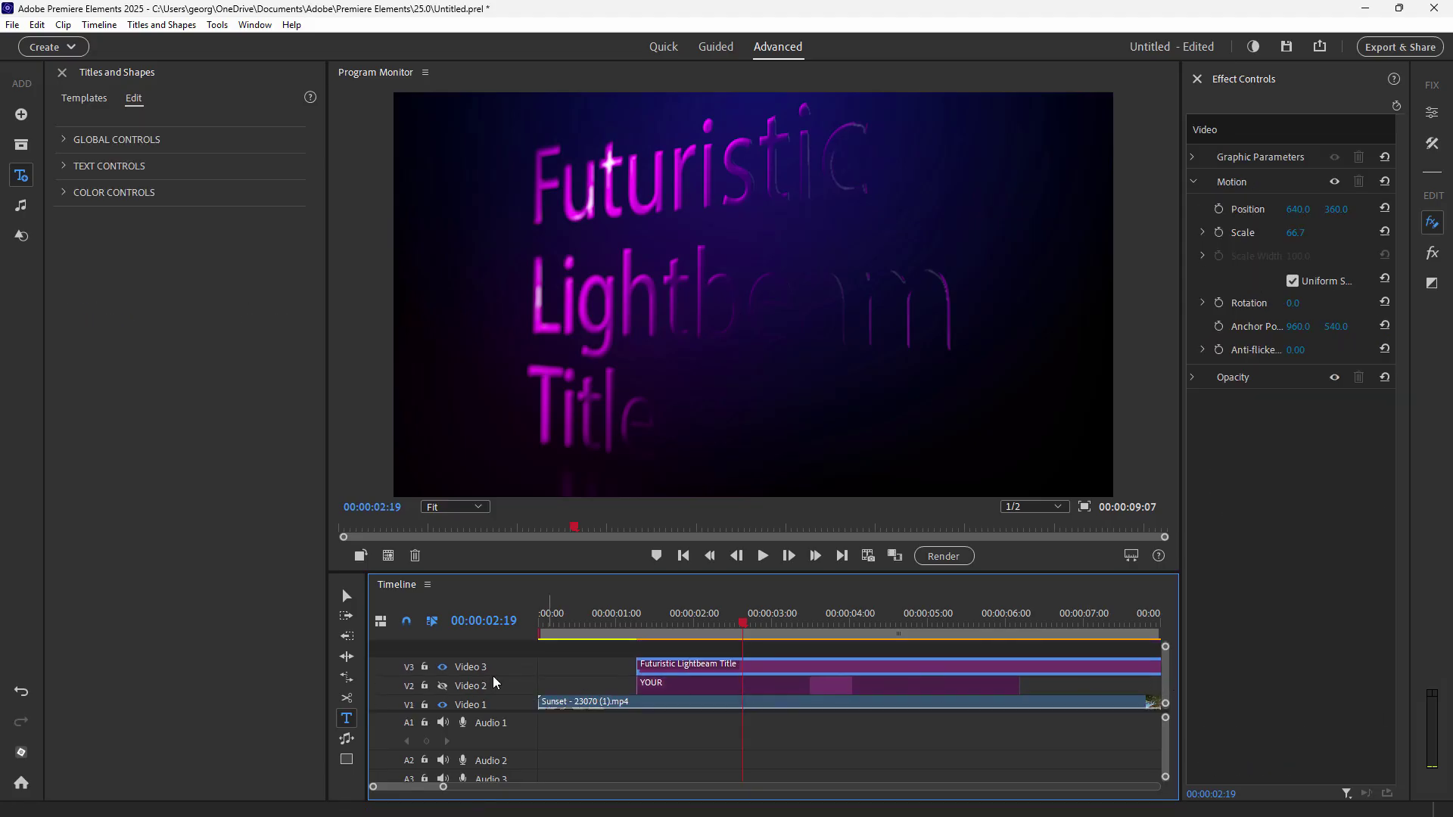
left_click_drag(493, 679, 493, 695)
scroll(1163, 684, "up", 2)
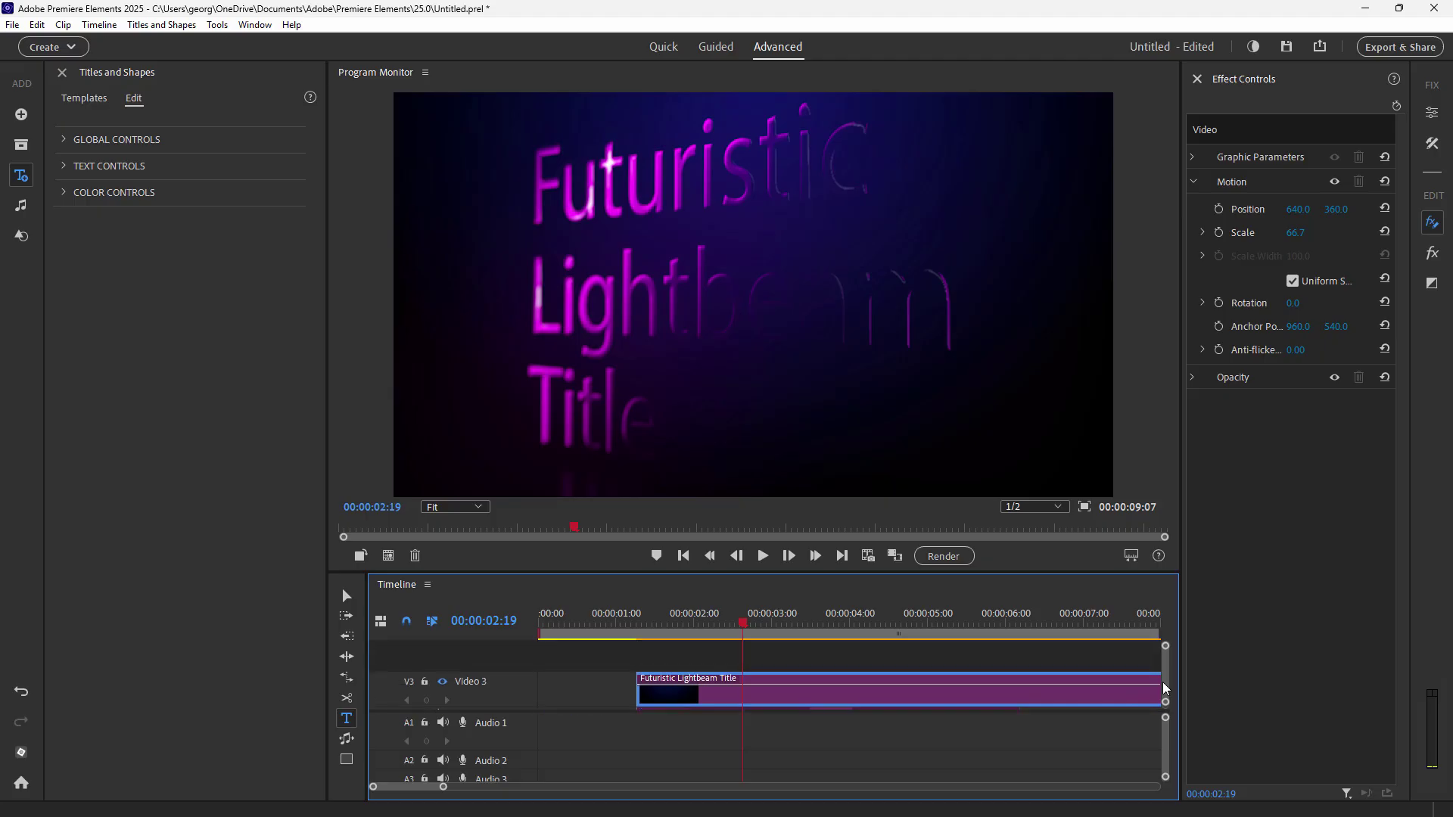
scroll(1163, 682, "down", 2)
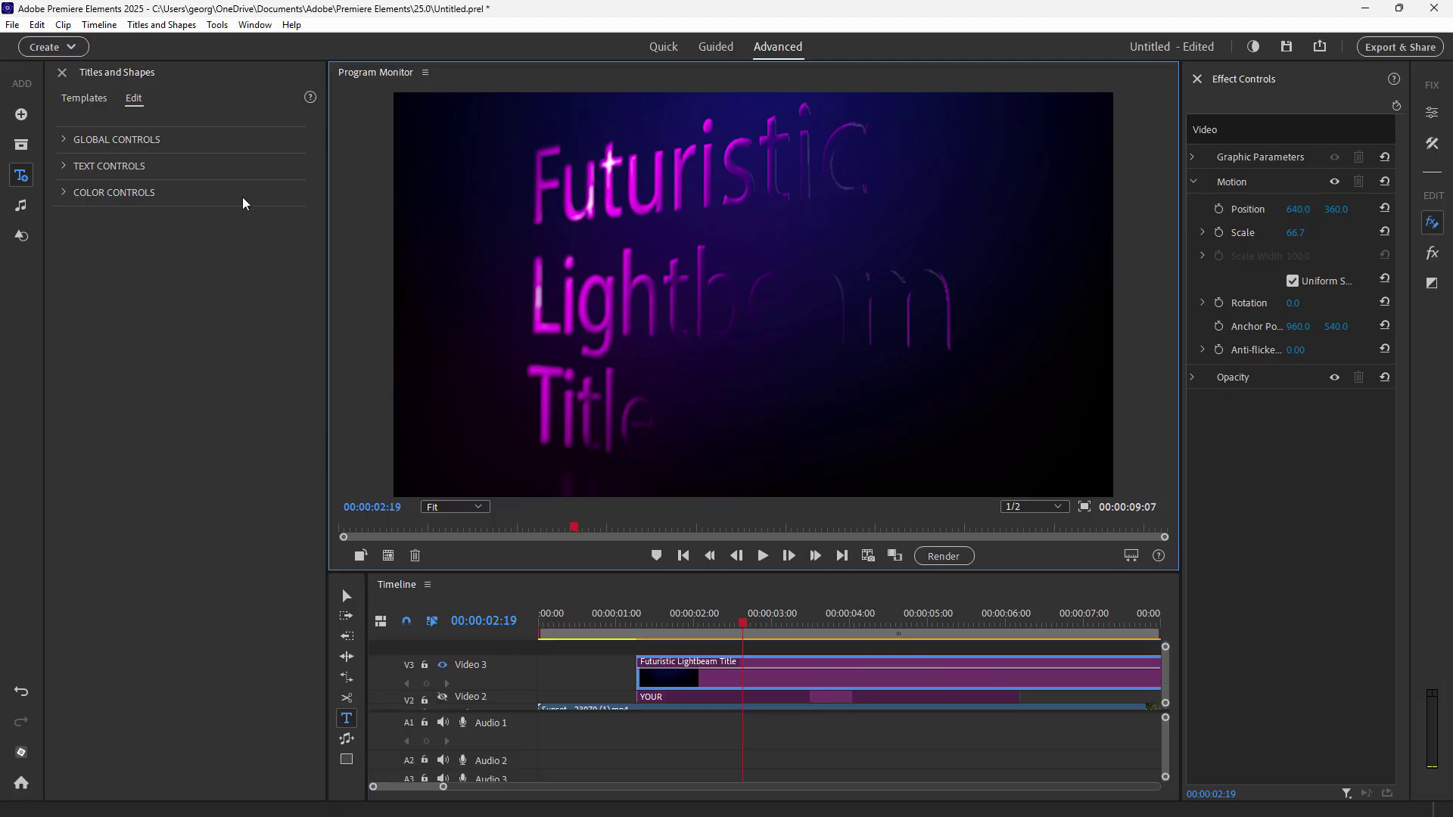
Examine the global, text and color controls of the Futuristic Lightbeam Title.
left_click(64, 141)
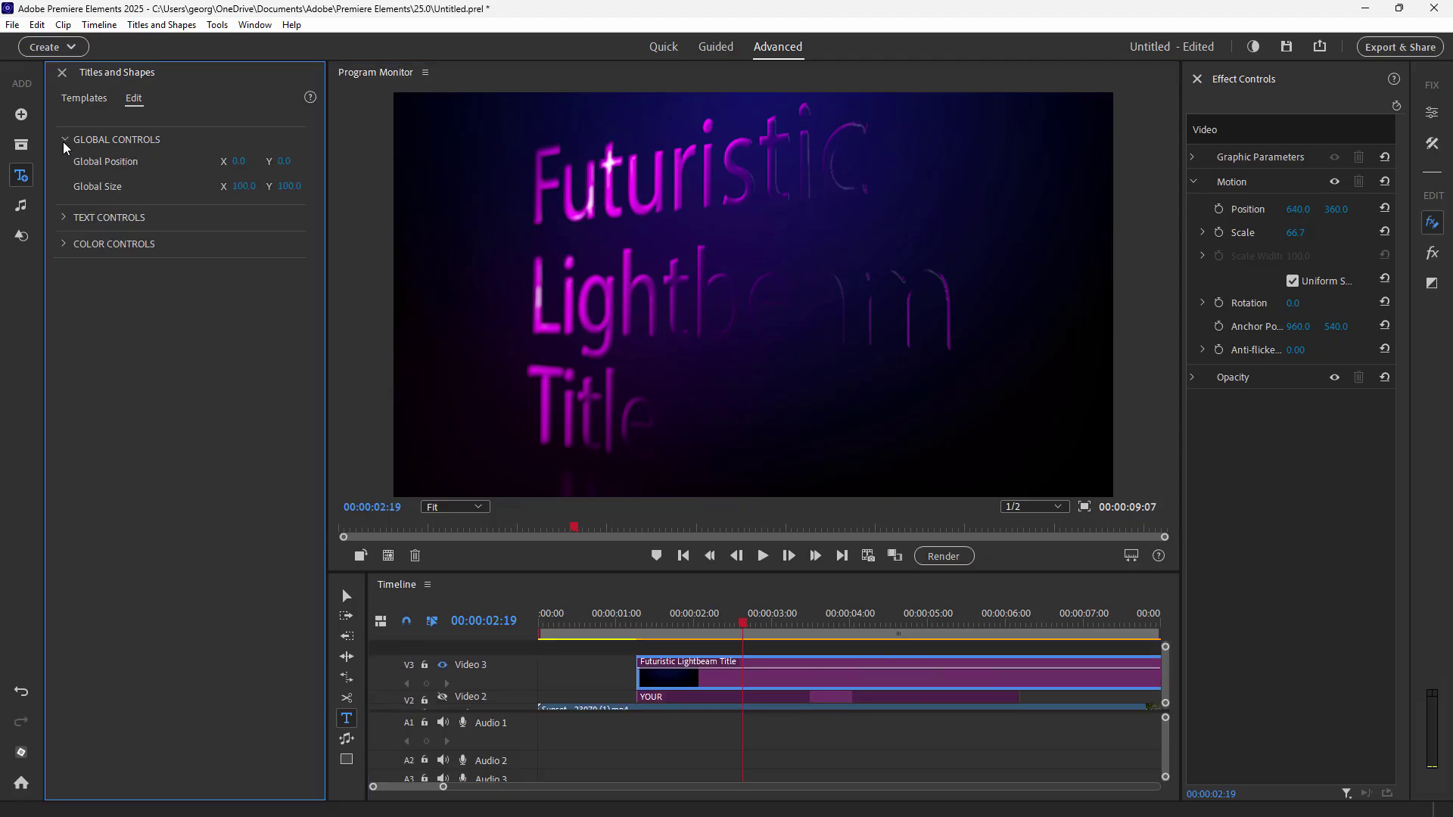
left_click(64, 141)
left_click(62, 167)
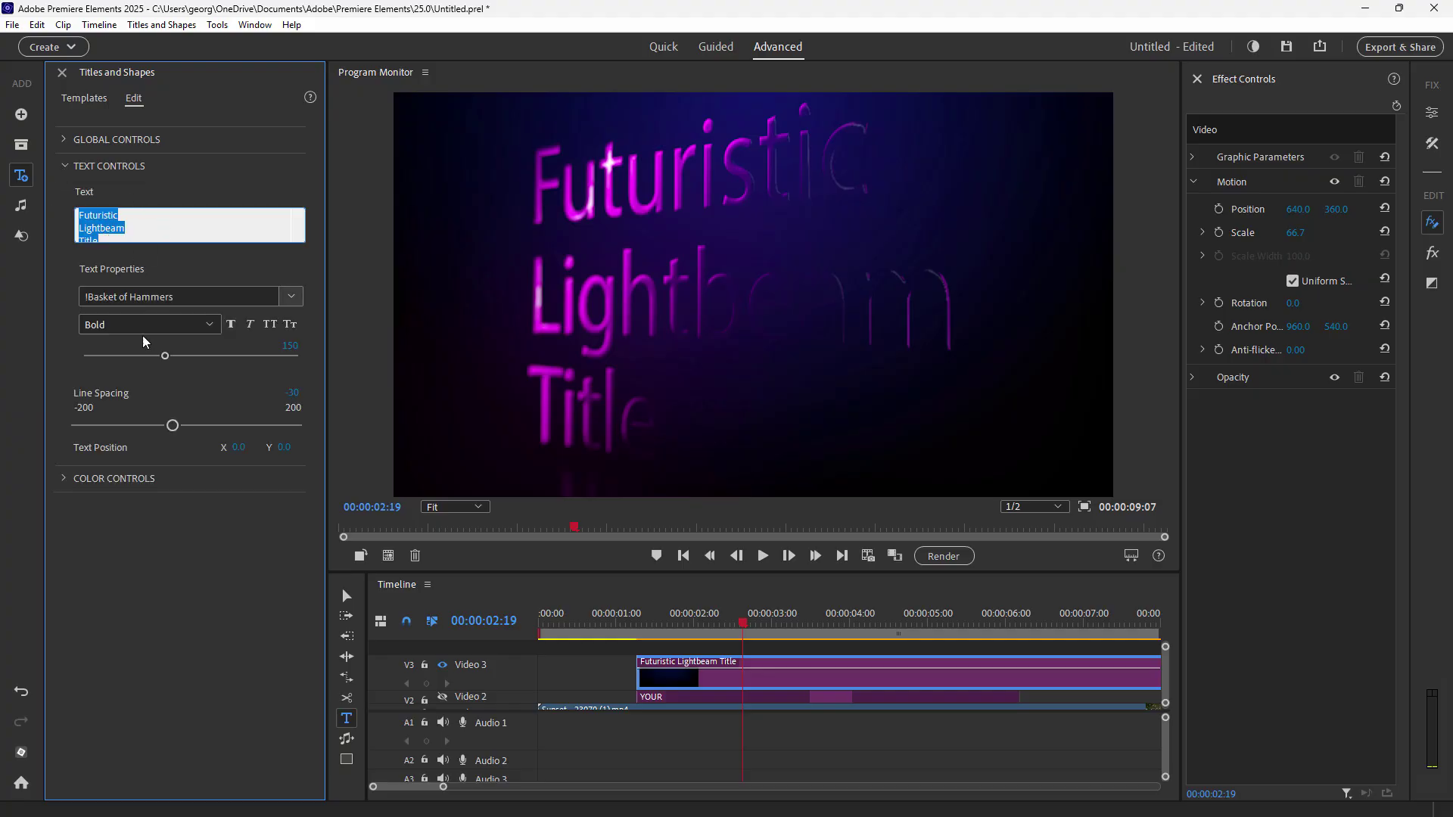
left_click(64, 477)
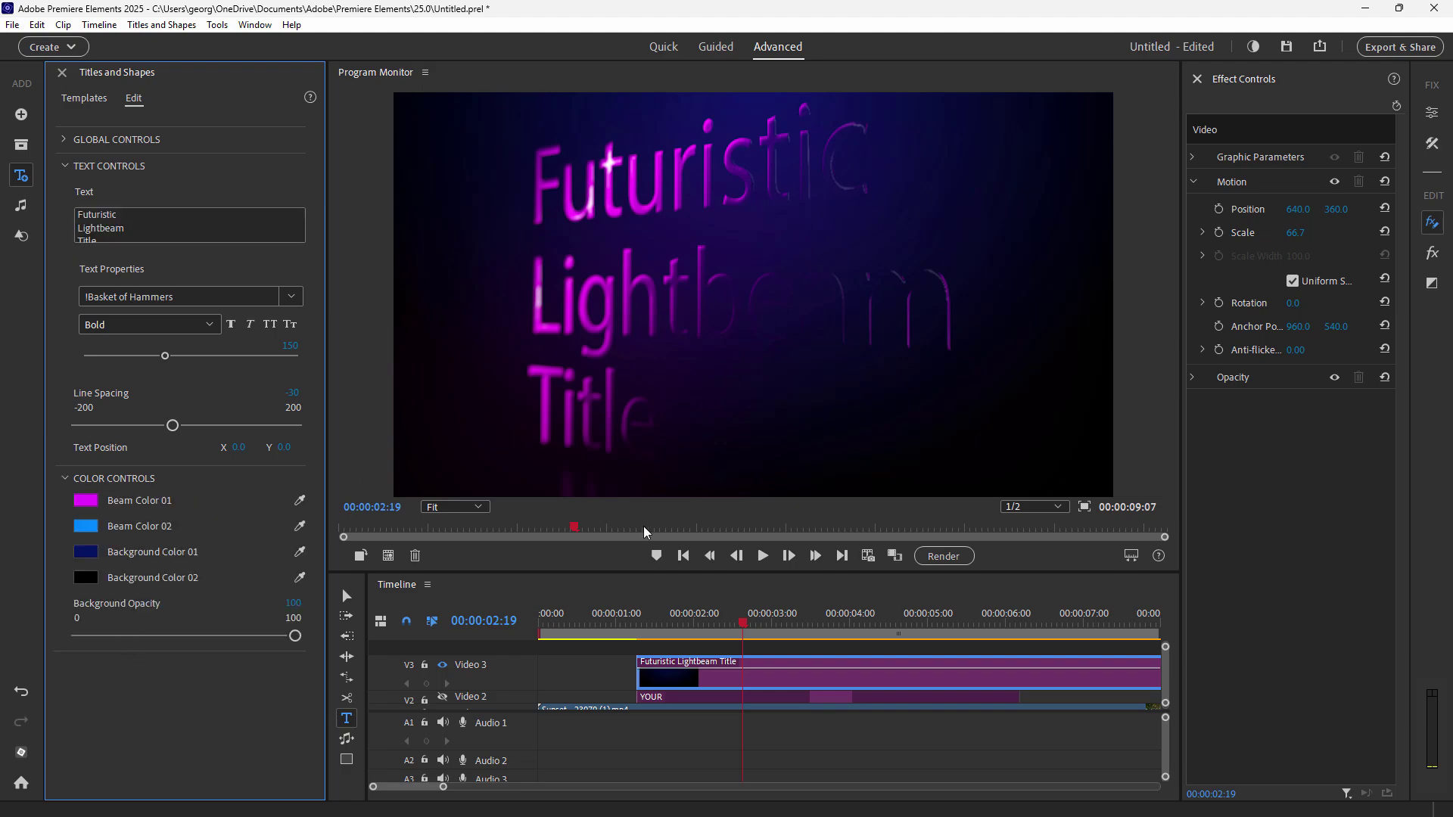
Play the Futuristic Lightbeam Title from near its start at 00:00:01:13 to preview its animation.
left_click(642, 624)
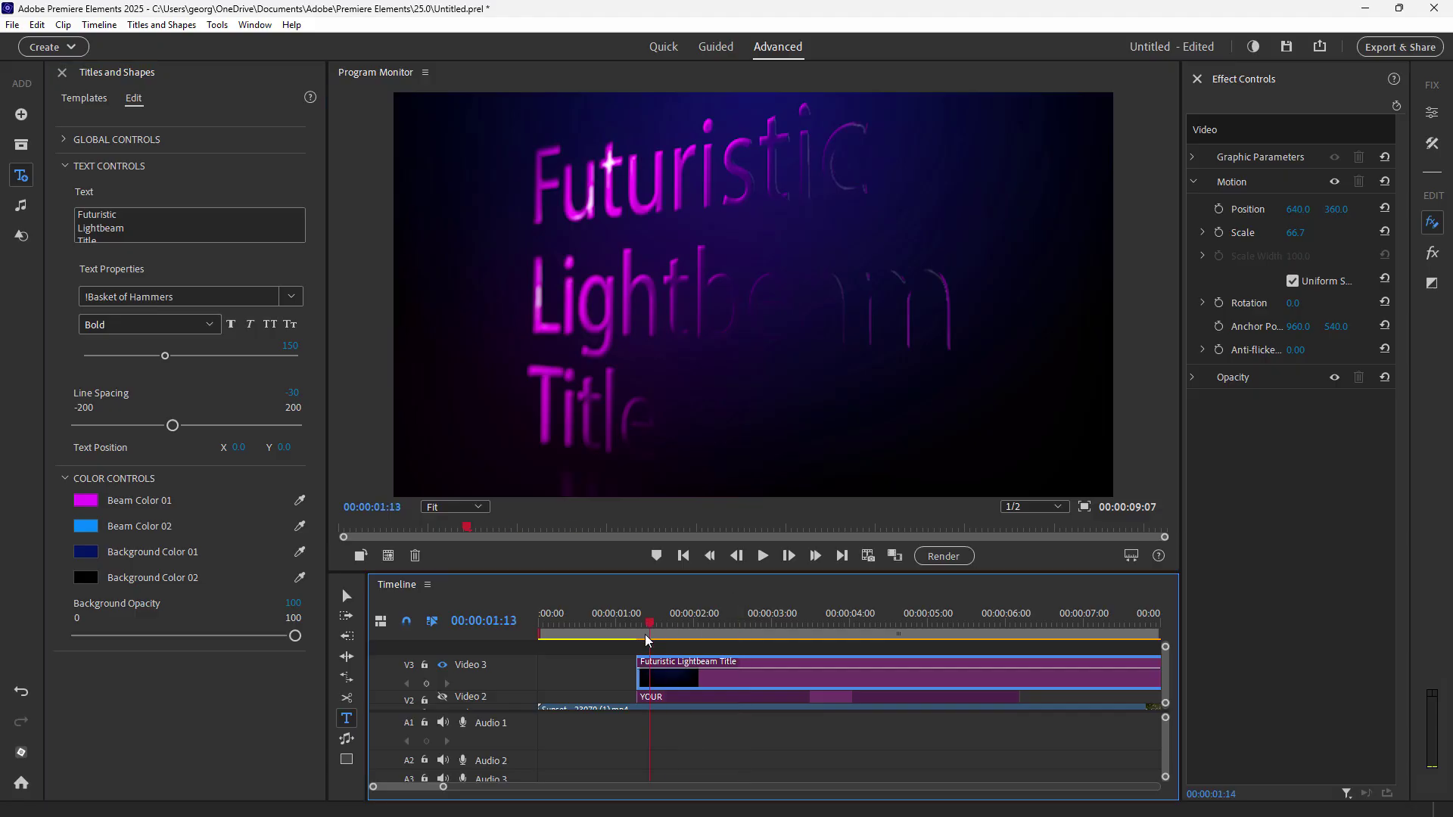
left_click(762, 556)
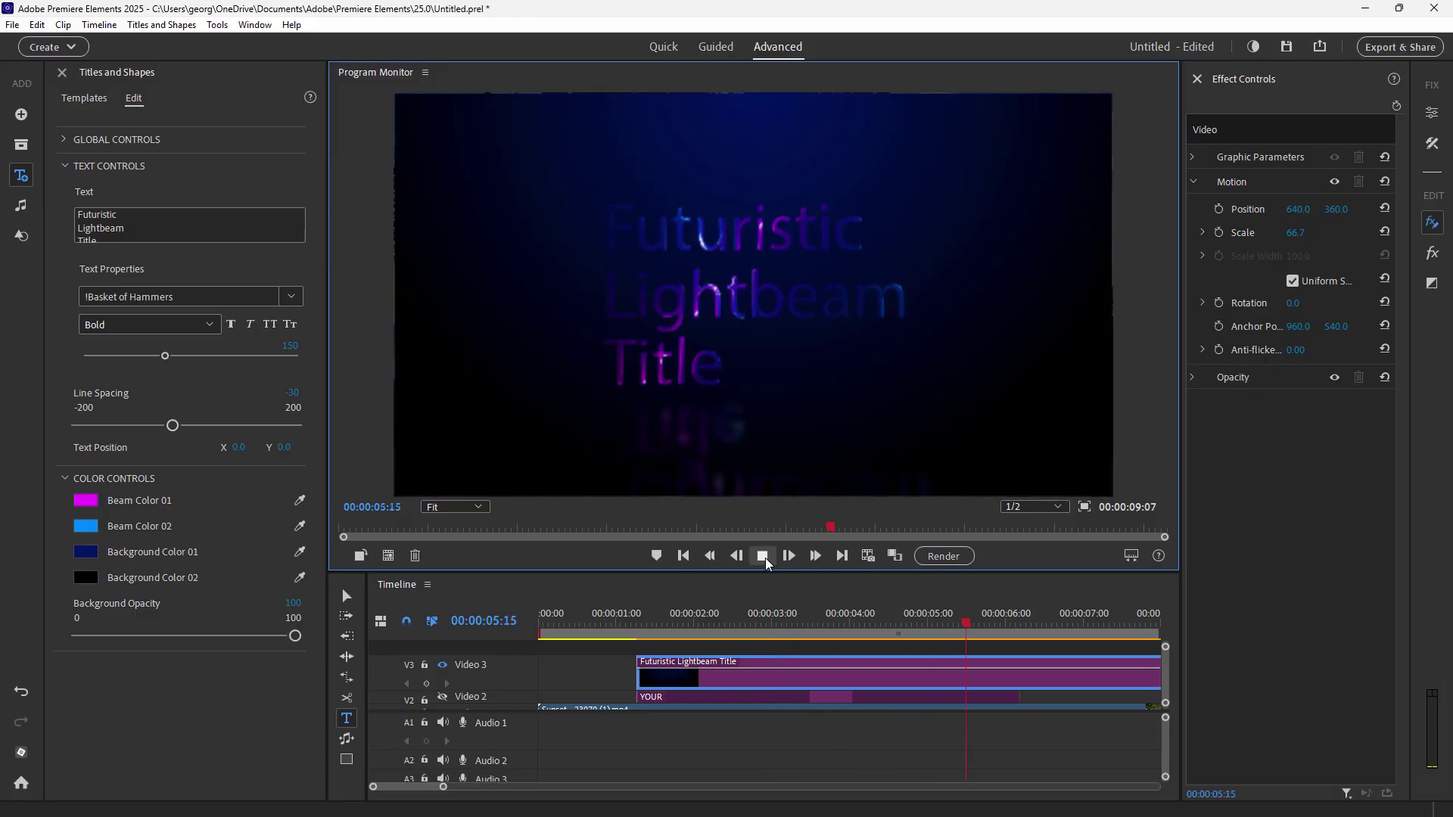
key("Page_Down")
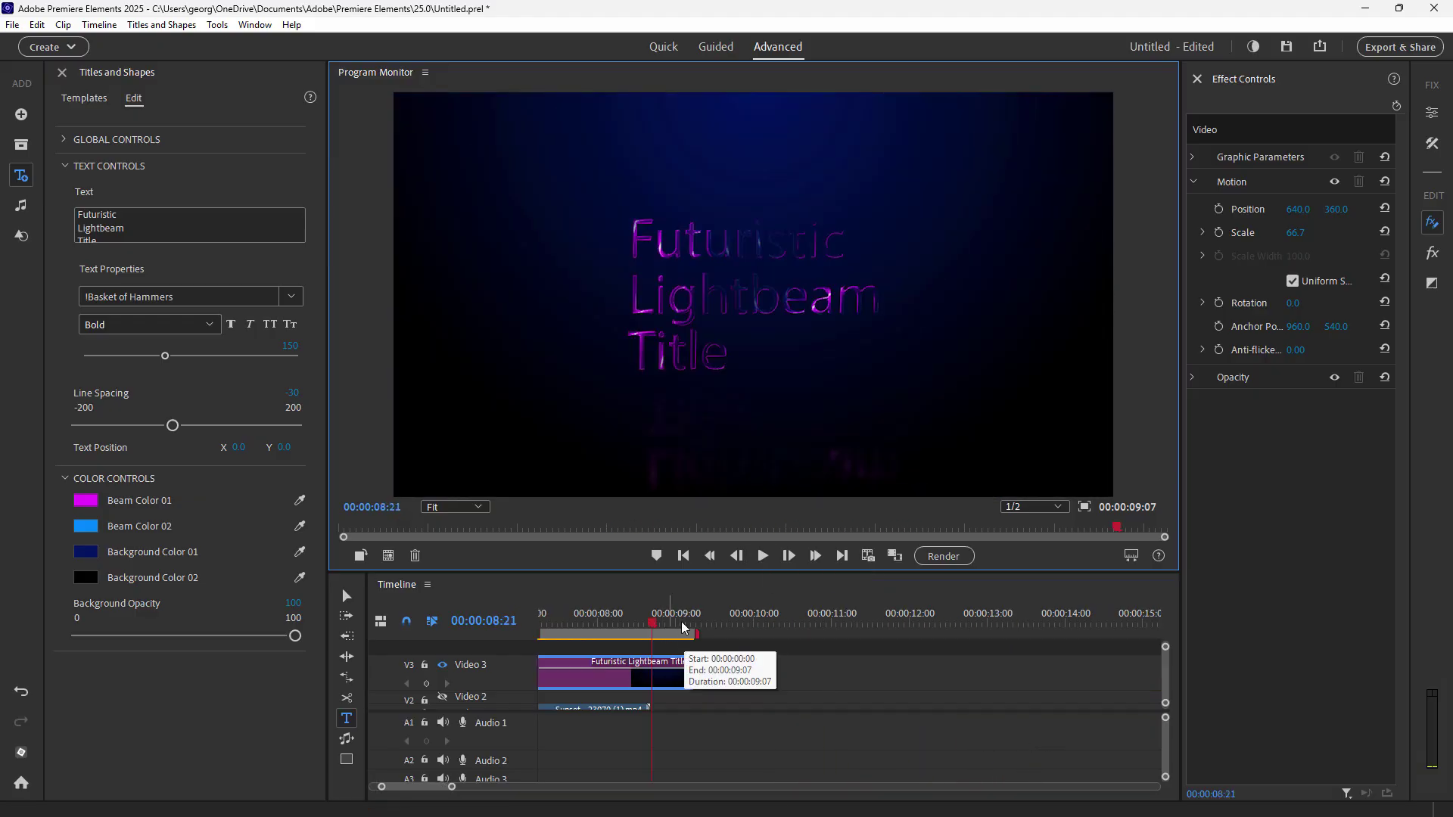
left_click(684, 558)
left_click(684, 559)
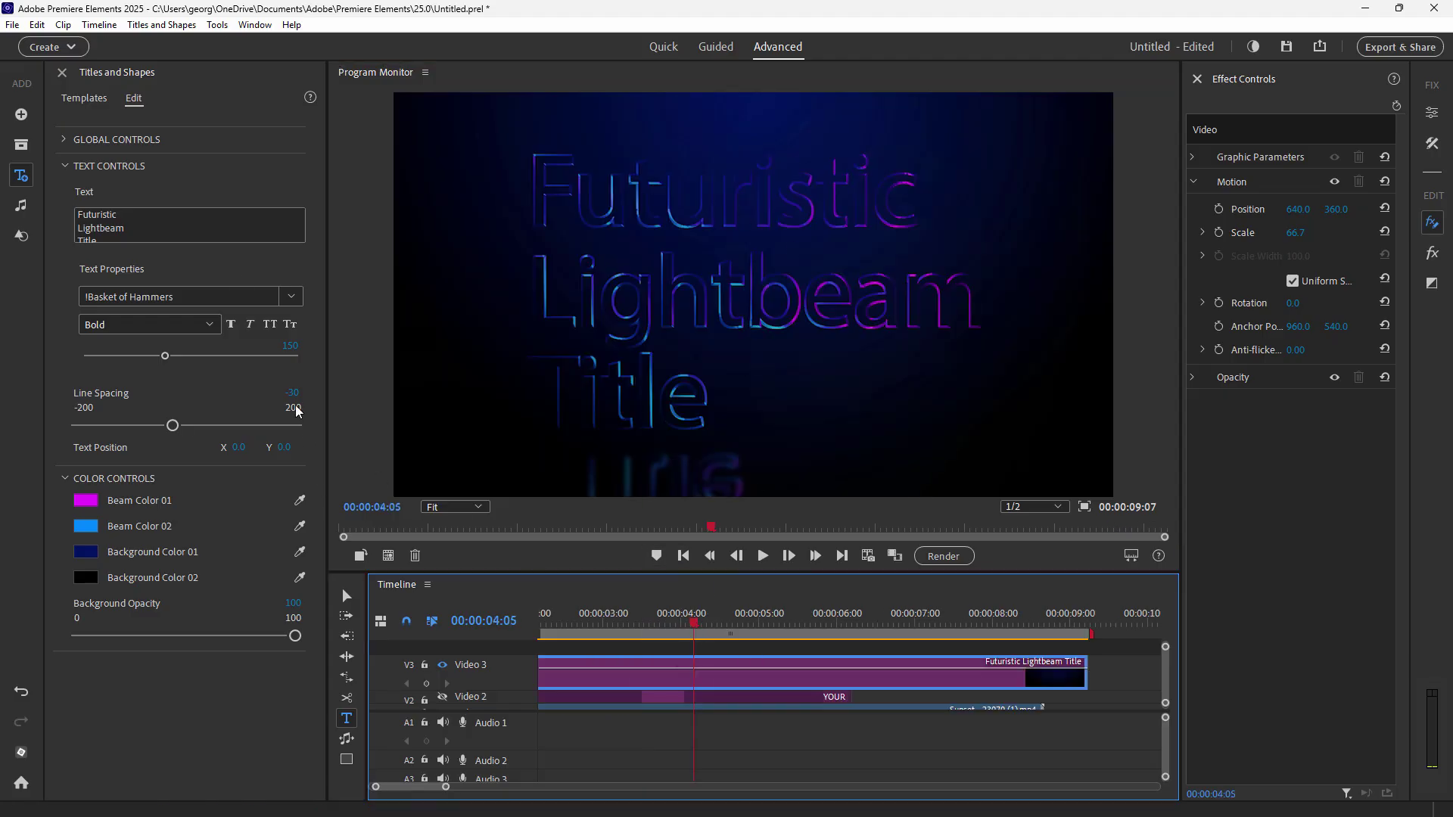
Try the a Ampun Bang font on the Futuristic Lightbeam Title, and set its font to Bauhaus 93.
left_click(290, 296)
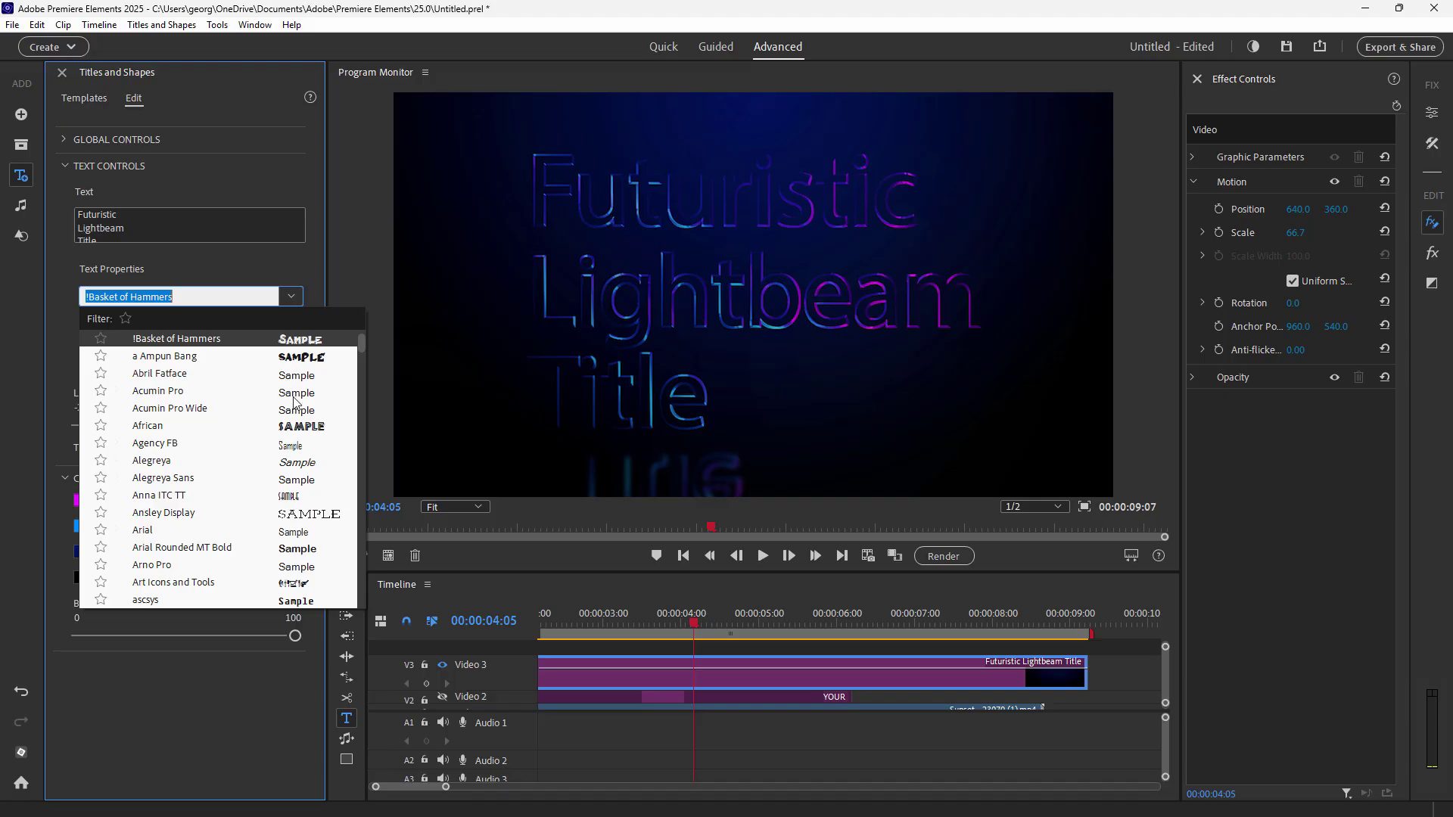
left_click(282, 359)
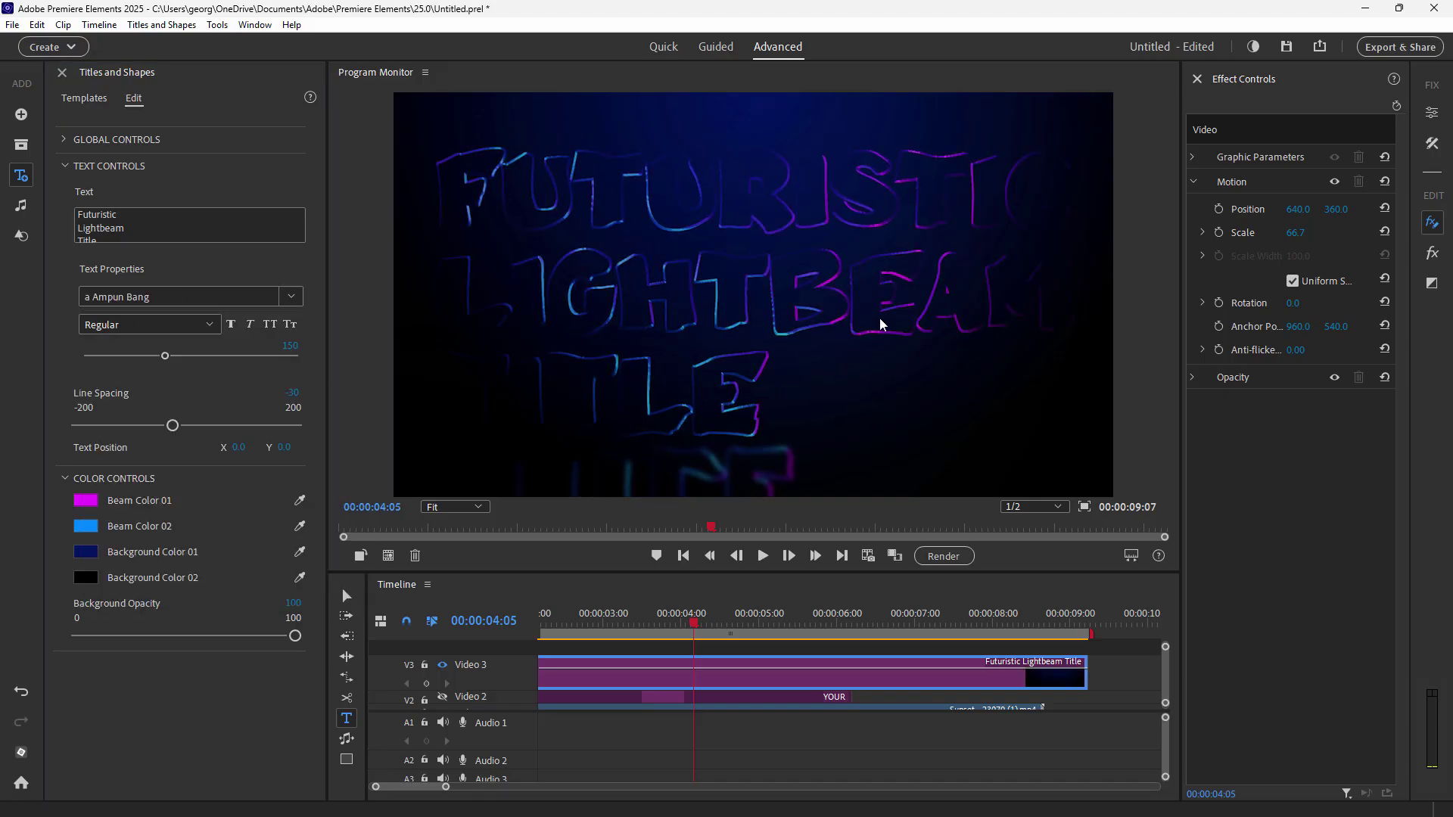
left_click(291, 295)
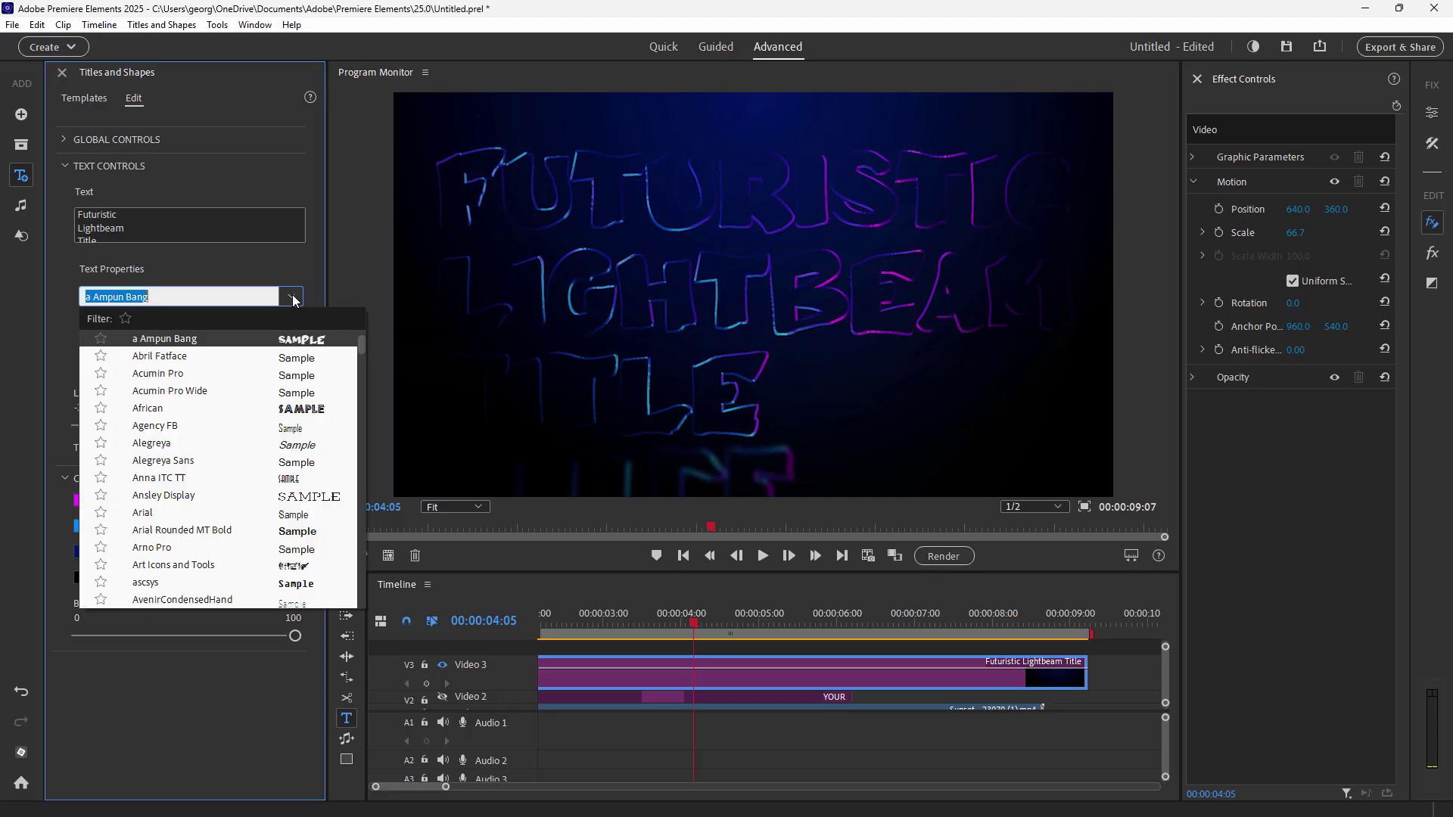
type("bauhaus")
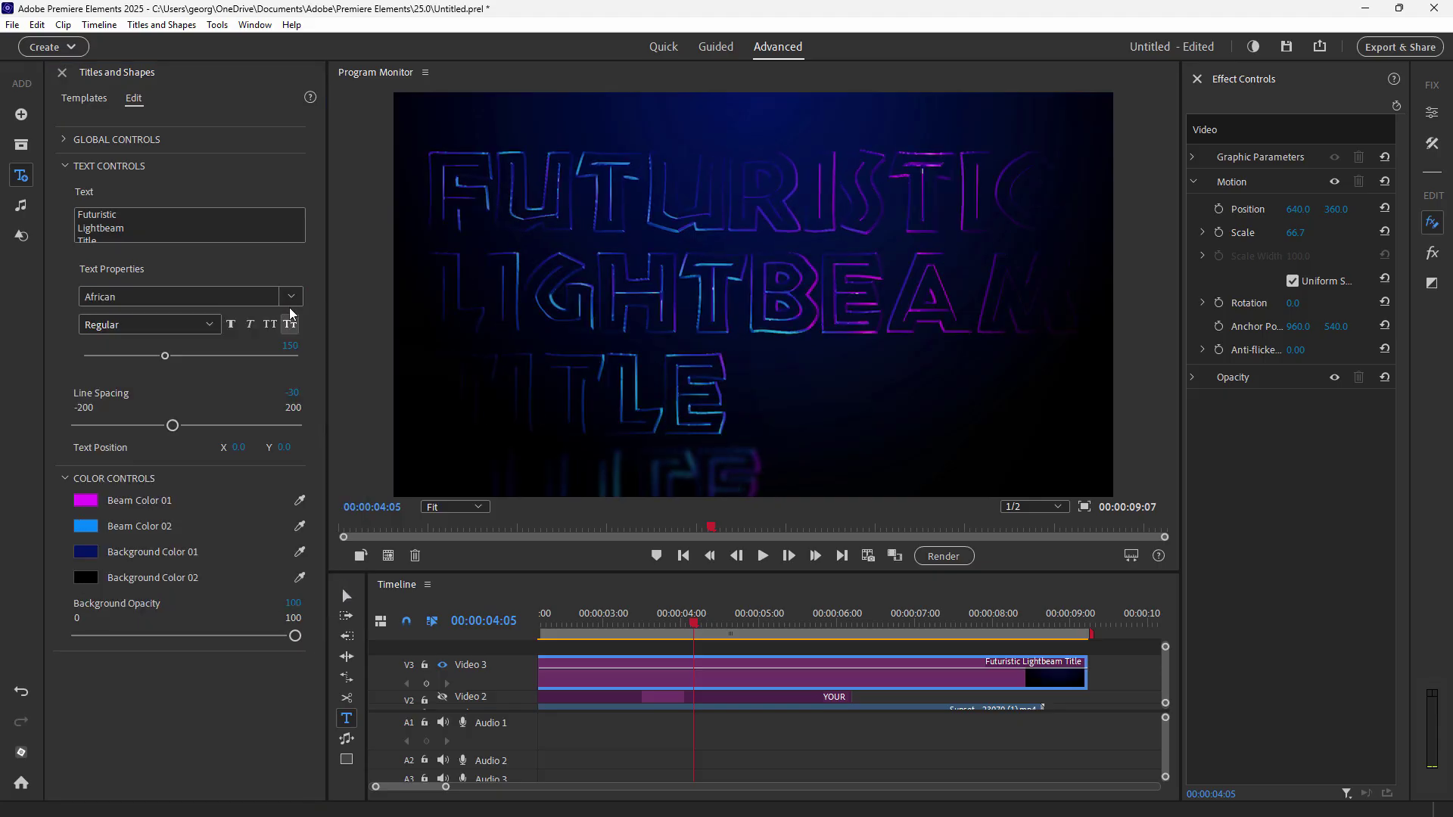
key("Return")
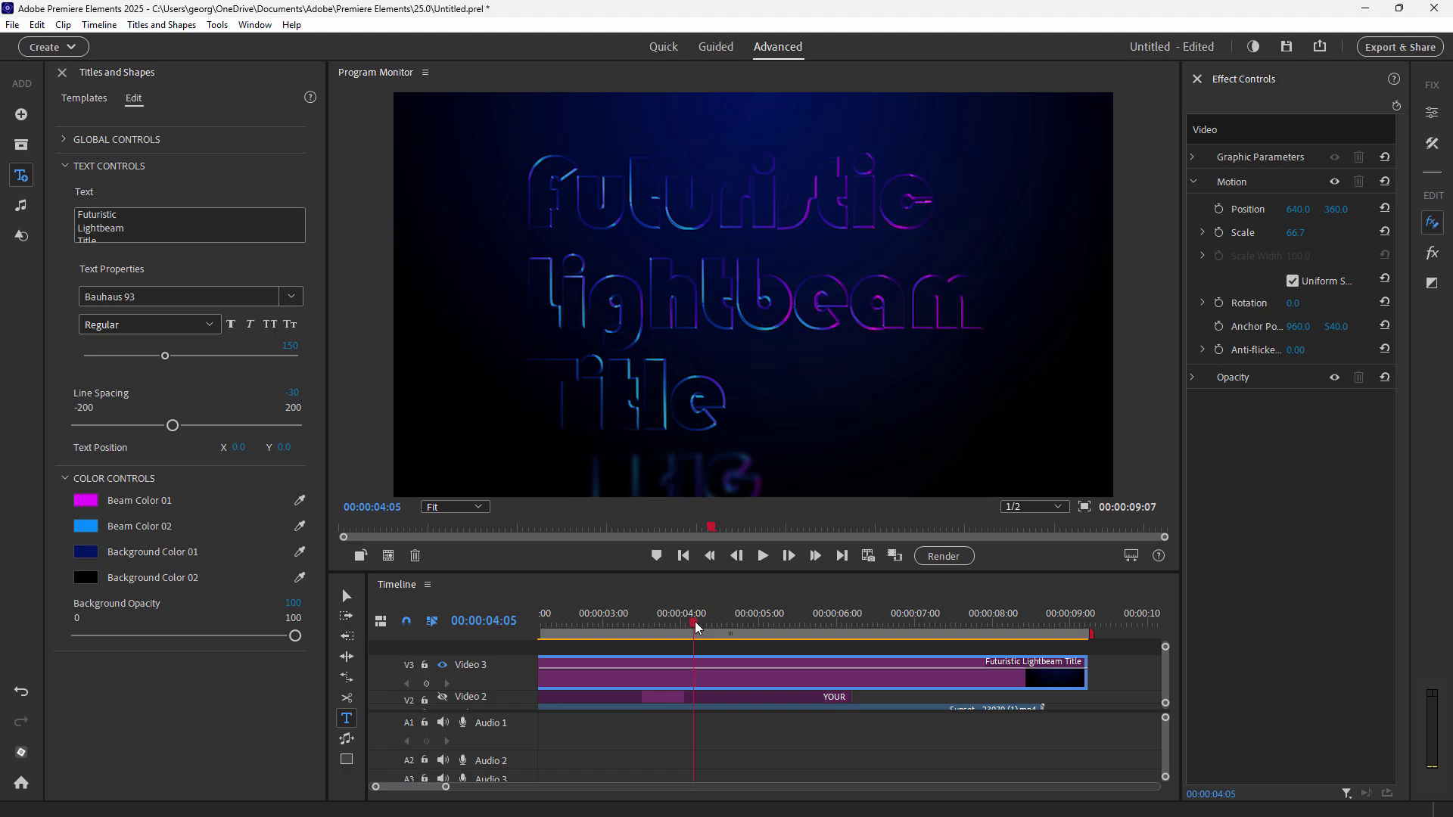
Check the restyled title at 00:00:03:23 and view the installed title templates.
left_click_drag(697, 627, 660, 692)
left_click(84, 99)
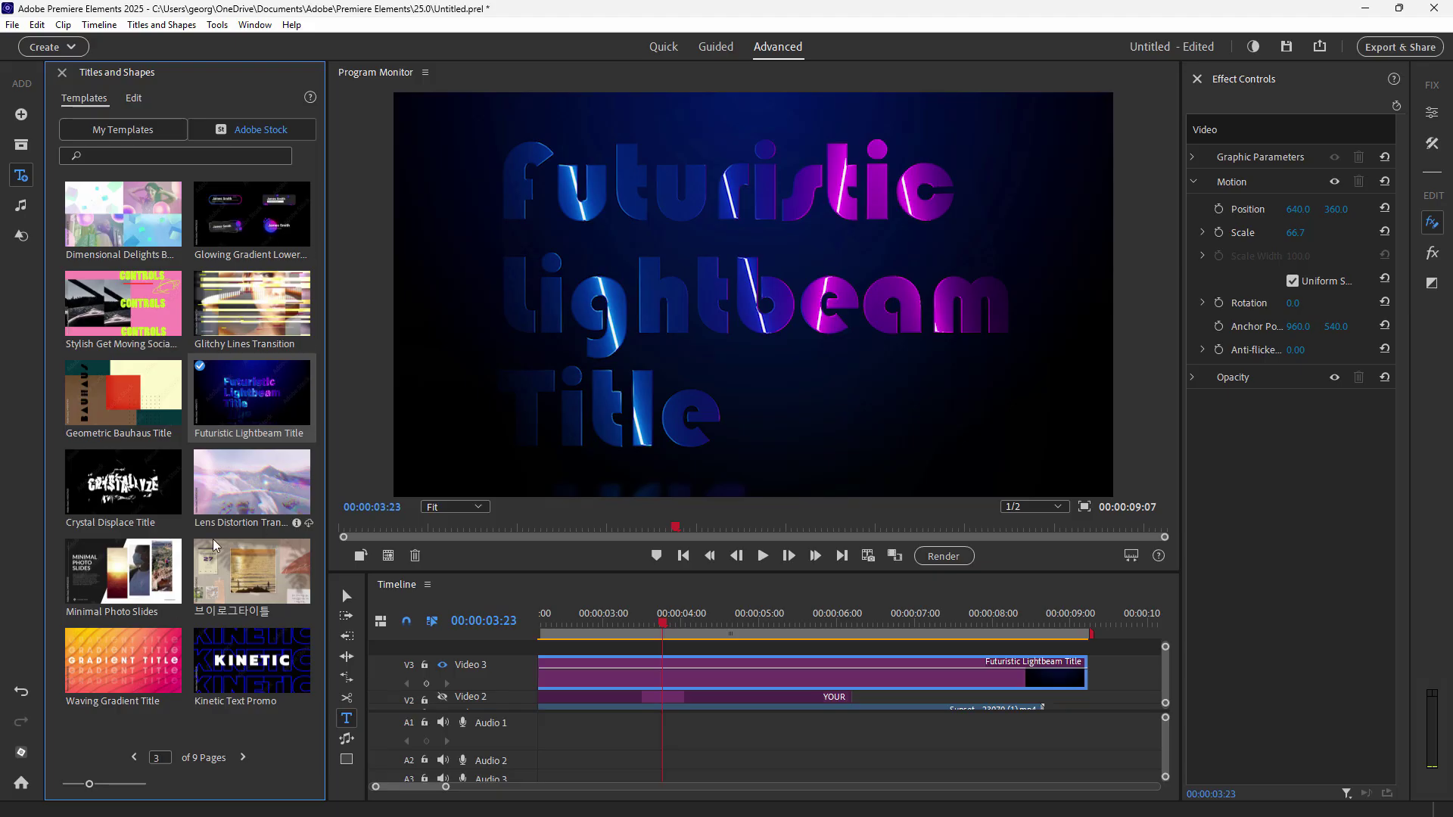
left_click(133, 131)
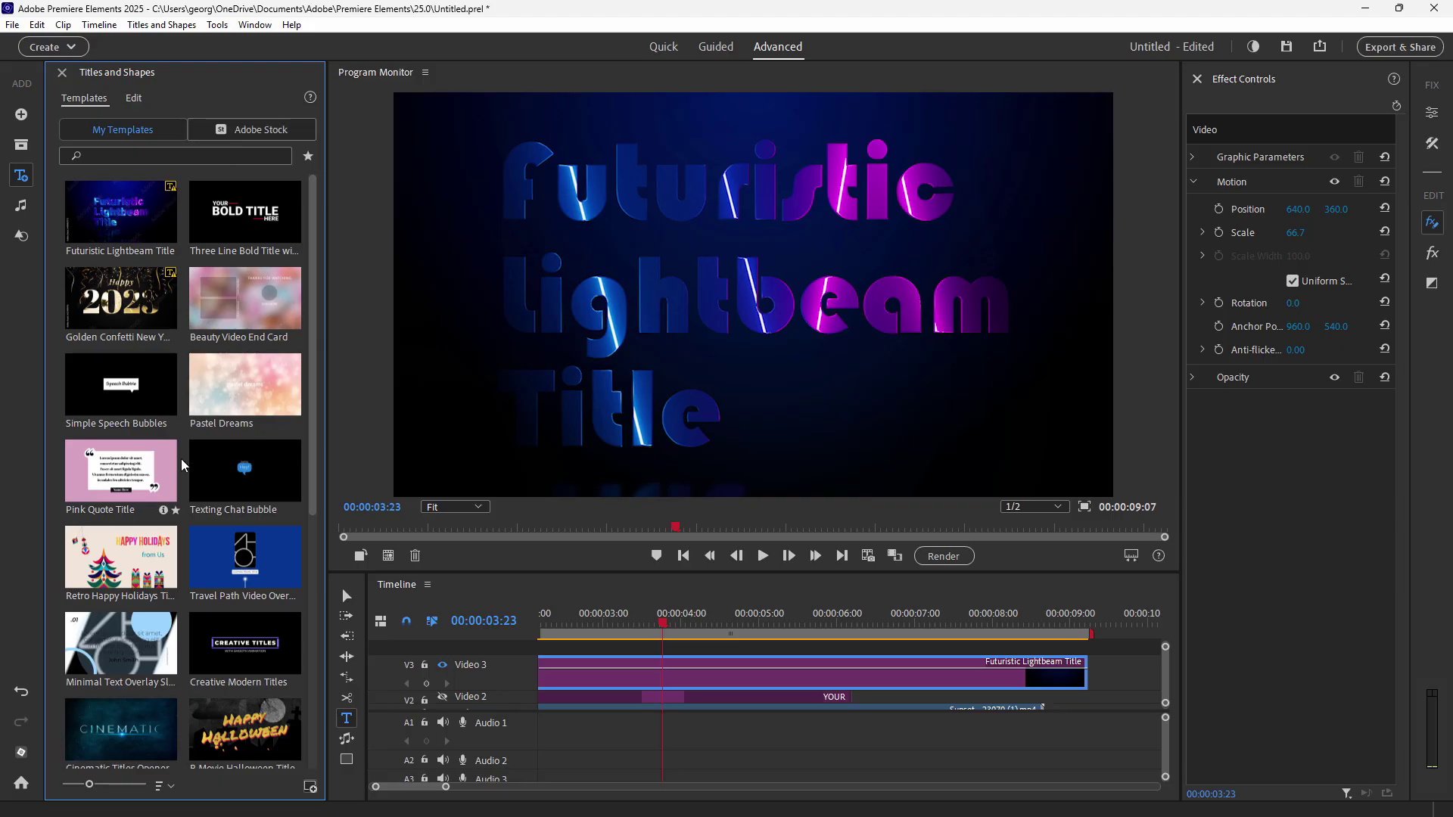
Delete the Futuristic Lightbeam Title from Video 3 and the YOUR title from Video 2.
left_click(604, 685)
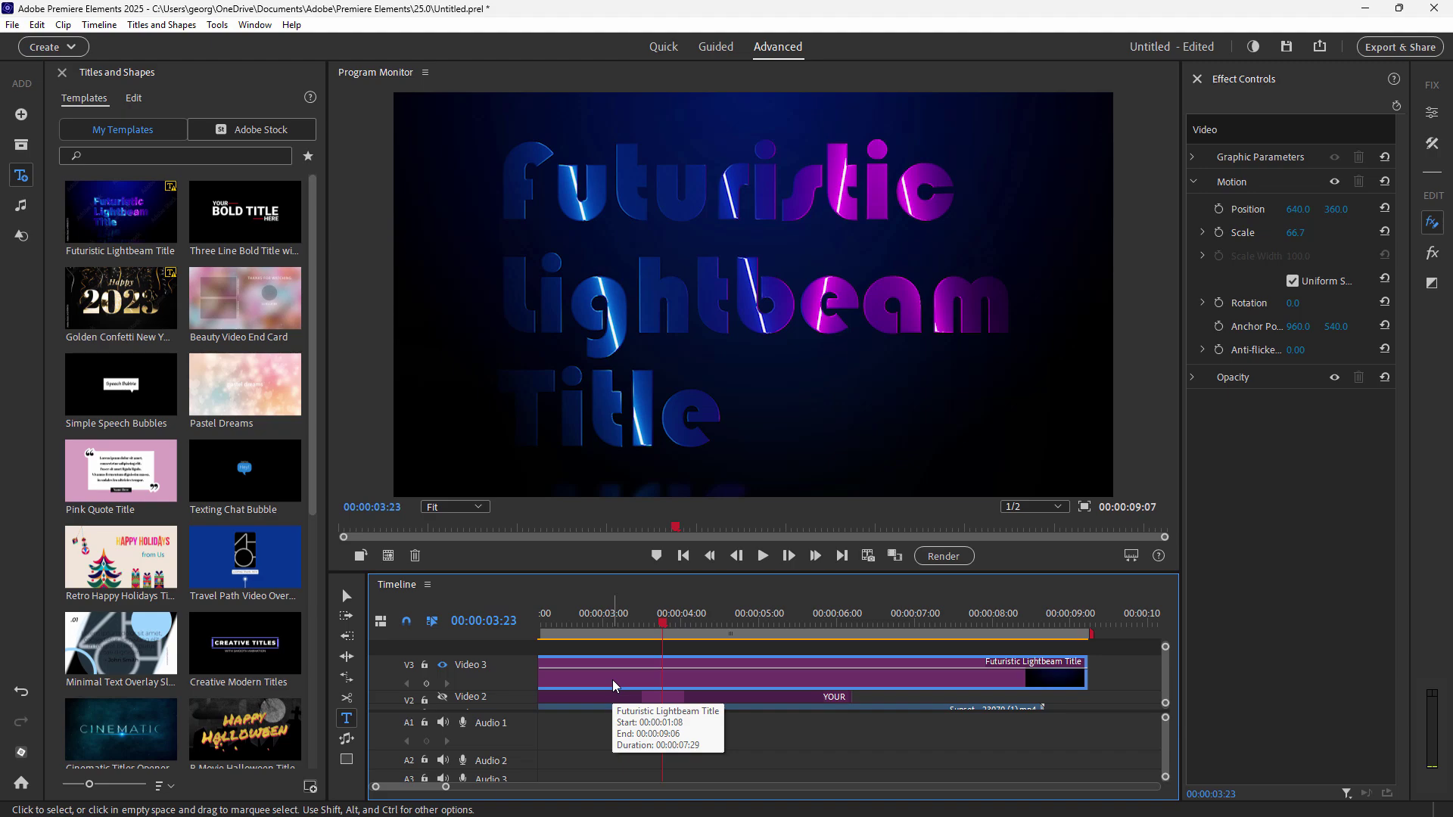
key("Delete")
left_click(622, 693)
key("Delete")
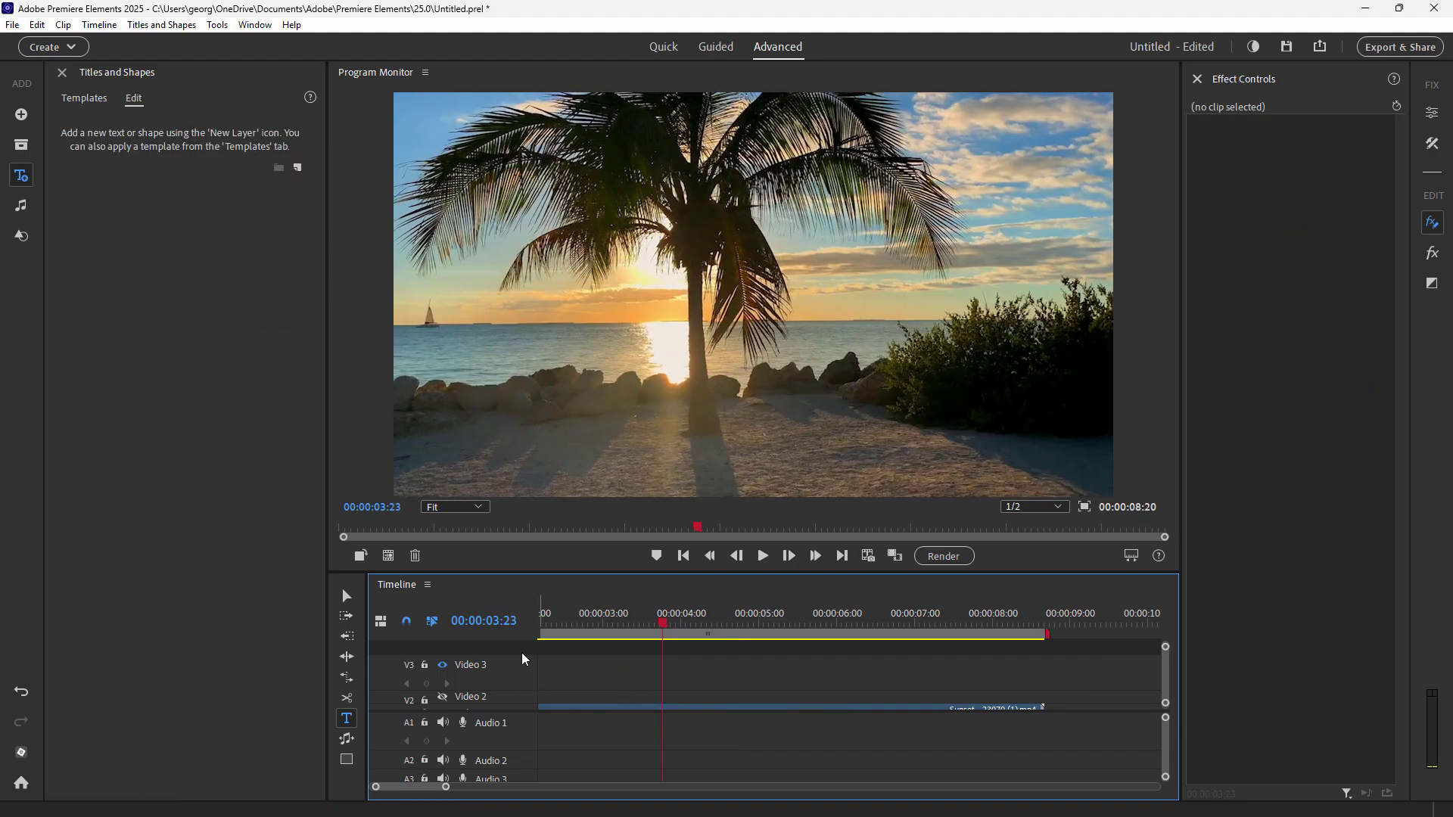
Enlarge the Video 2 track and add a new horizontal text layer above the sunset clip at 00:00:02:00.
scroll(521, 655, "down", 1)
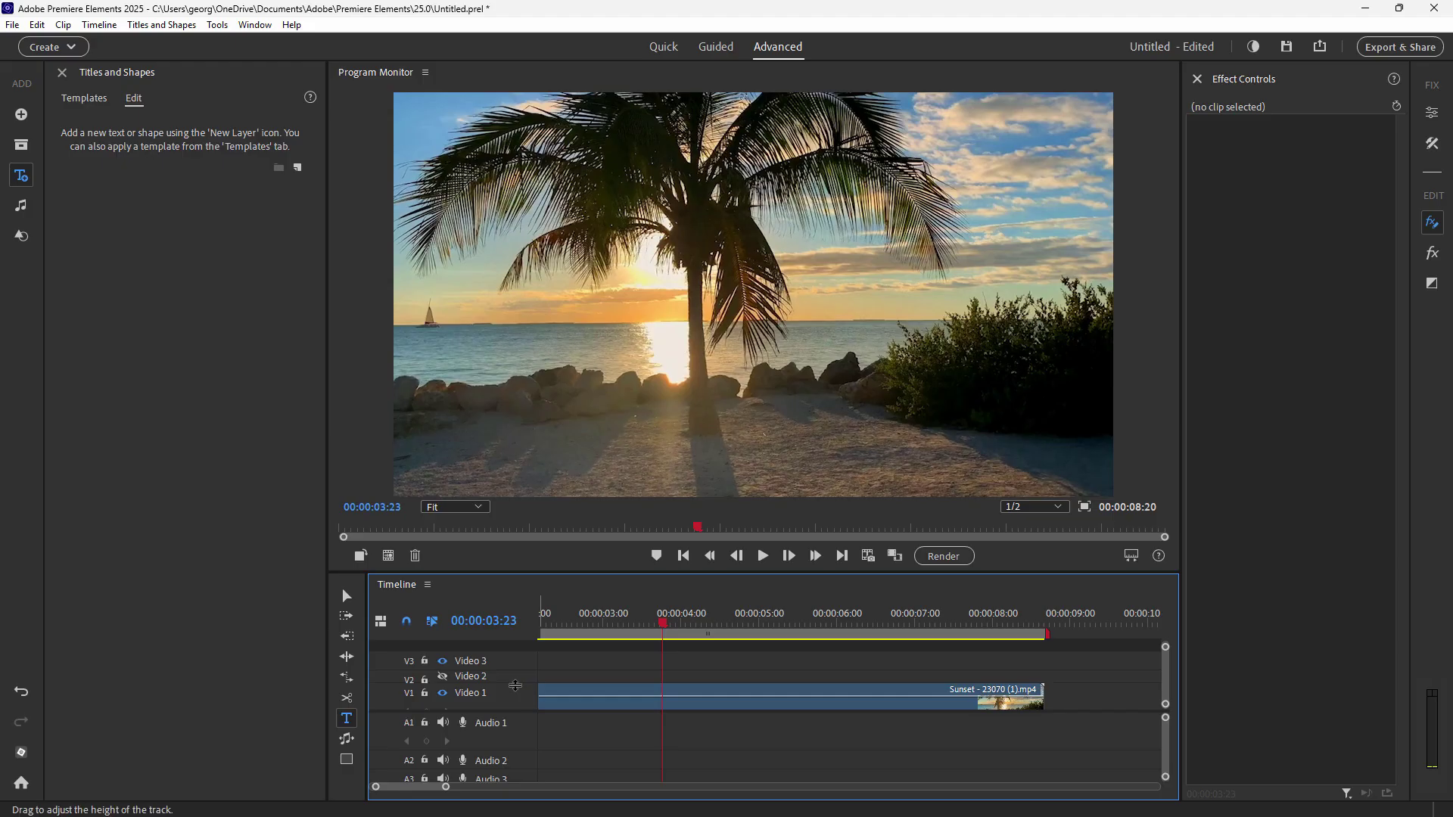
left_click_drag(508, 671, 508, 655)
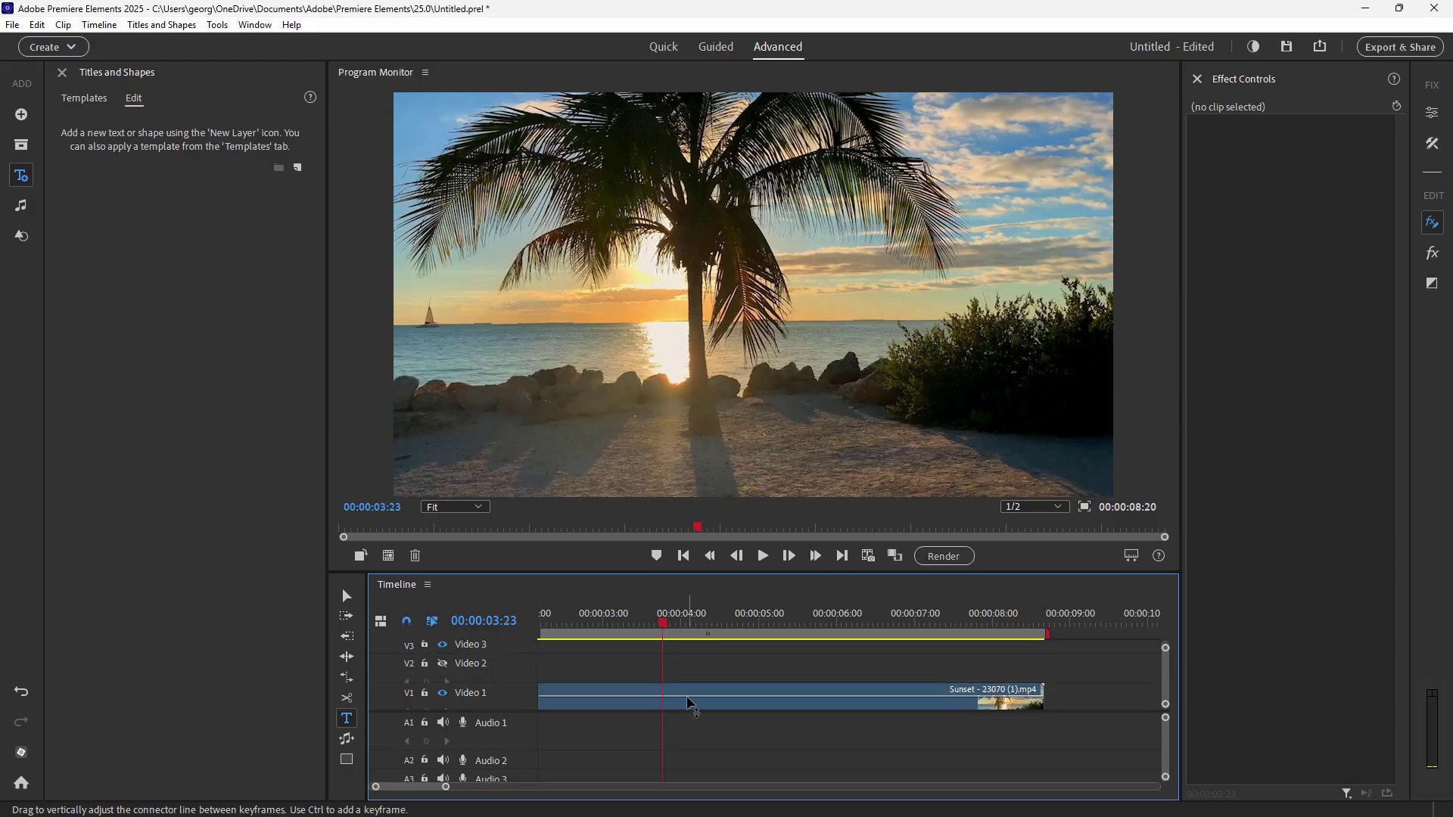
left_click(646, 623)
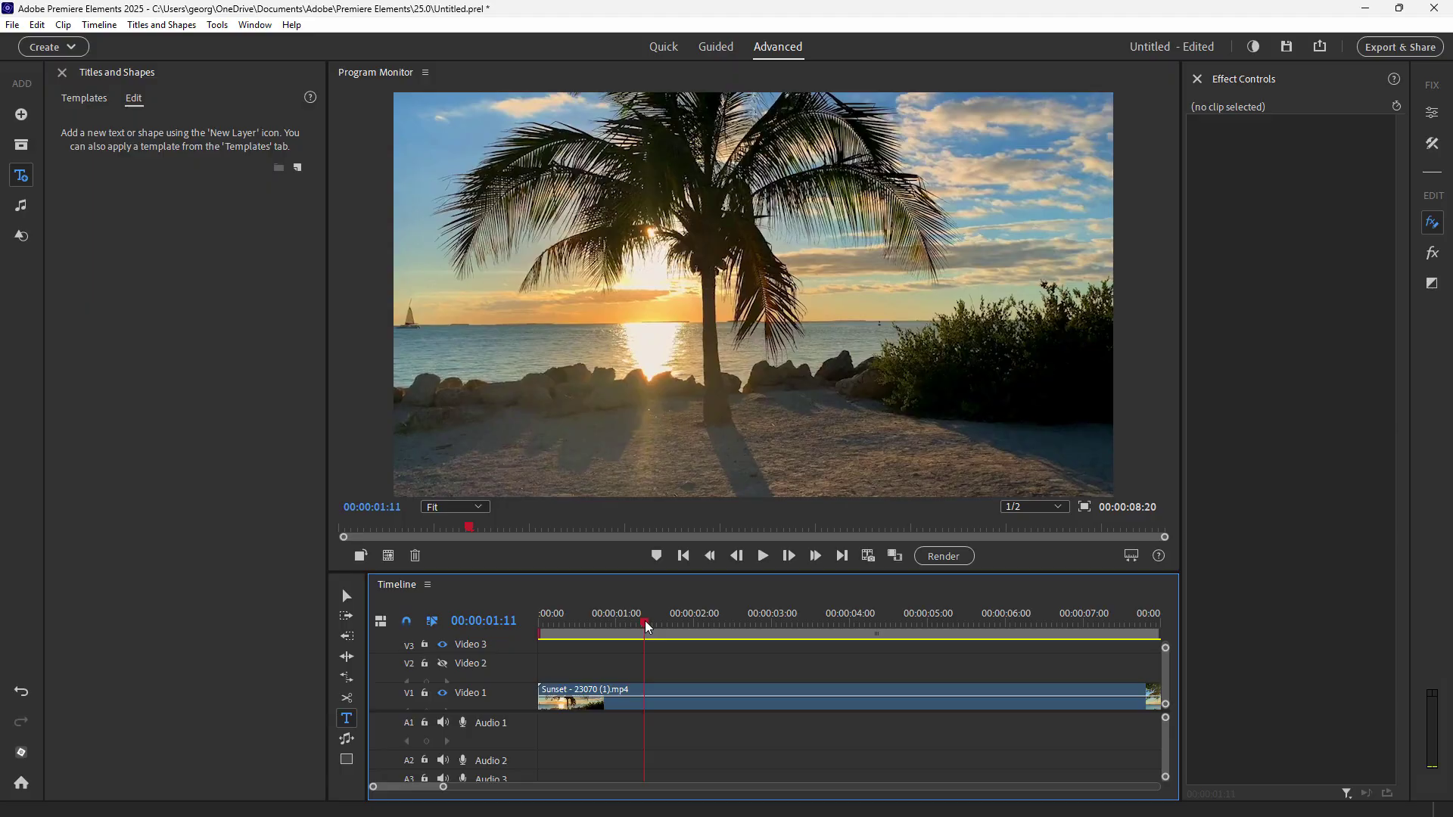
left_click_drag(645, 622, 695, 622)
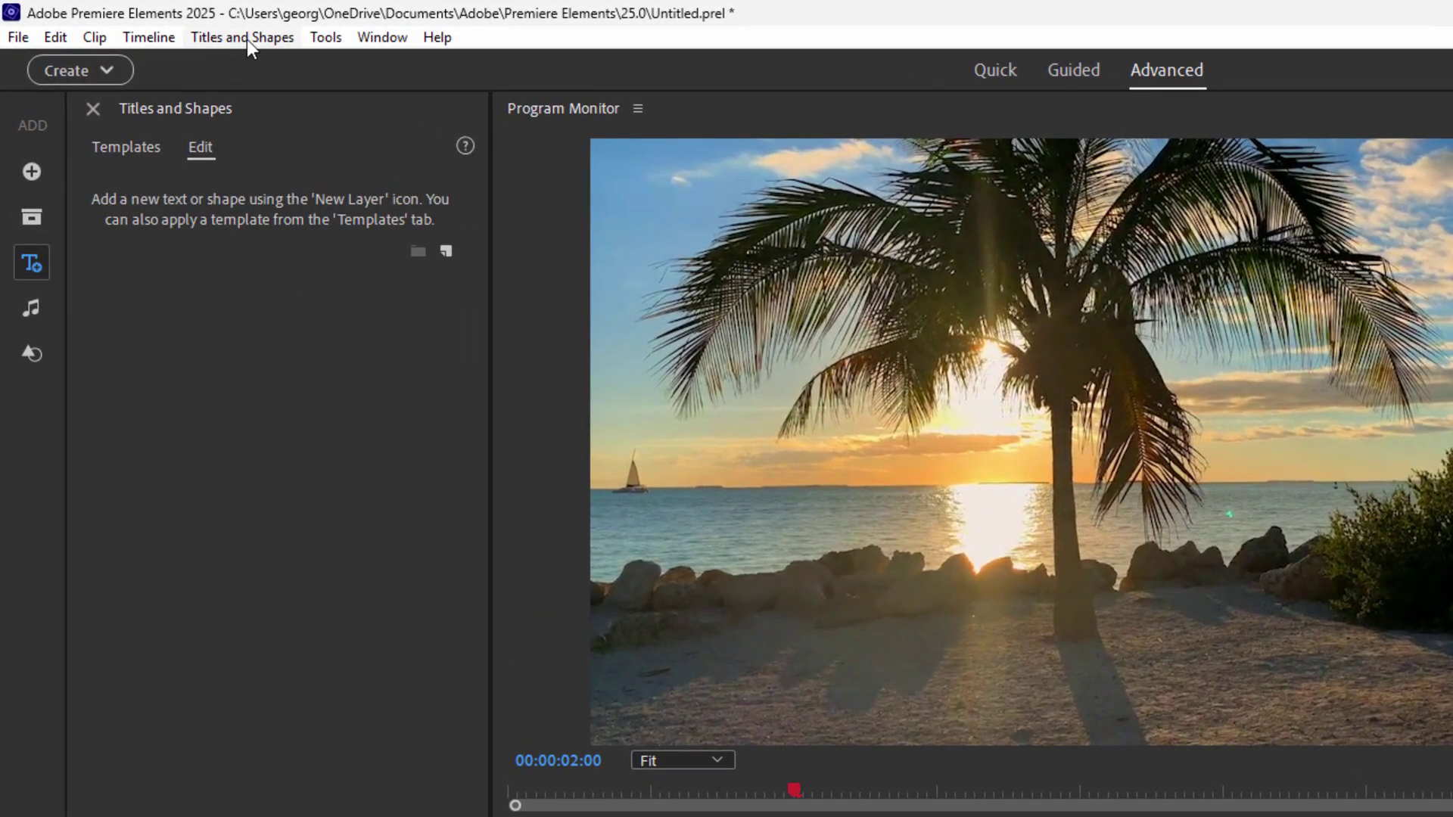
left_click(247, 37)
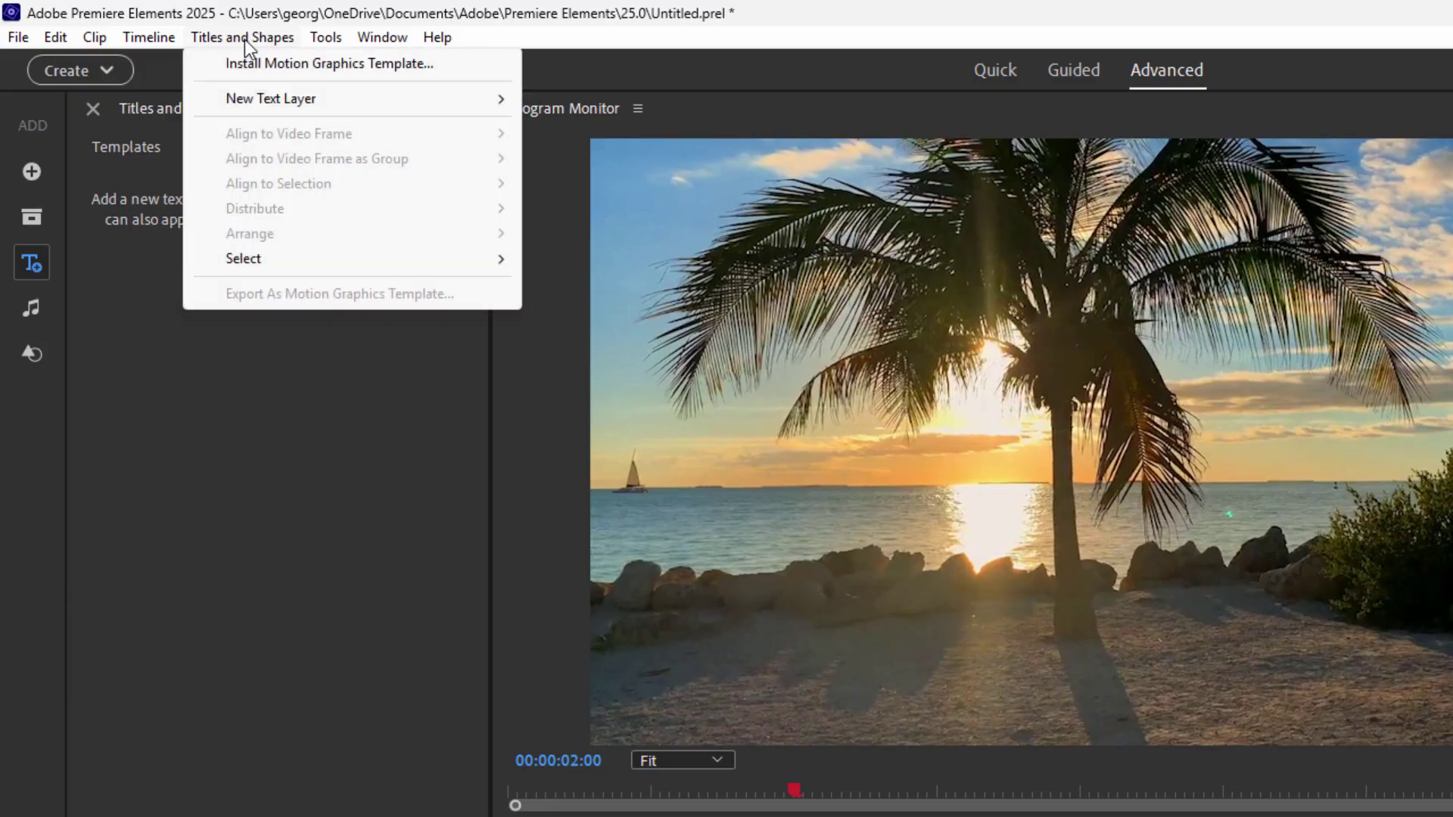
mouse_move(247, 99)
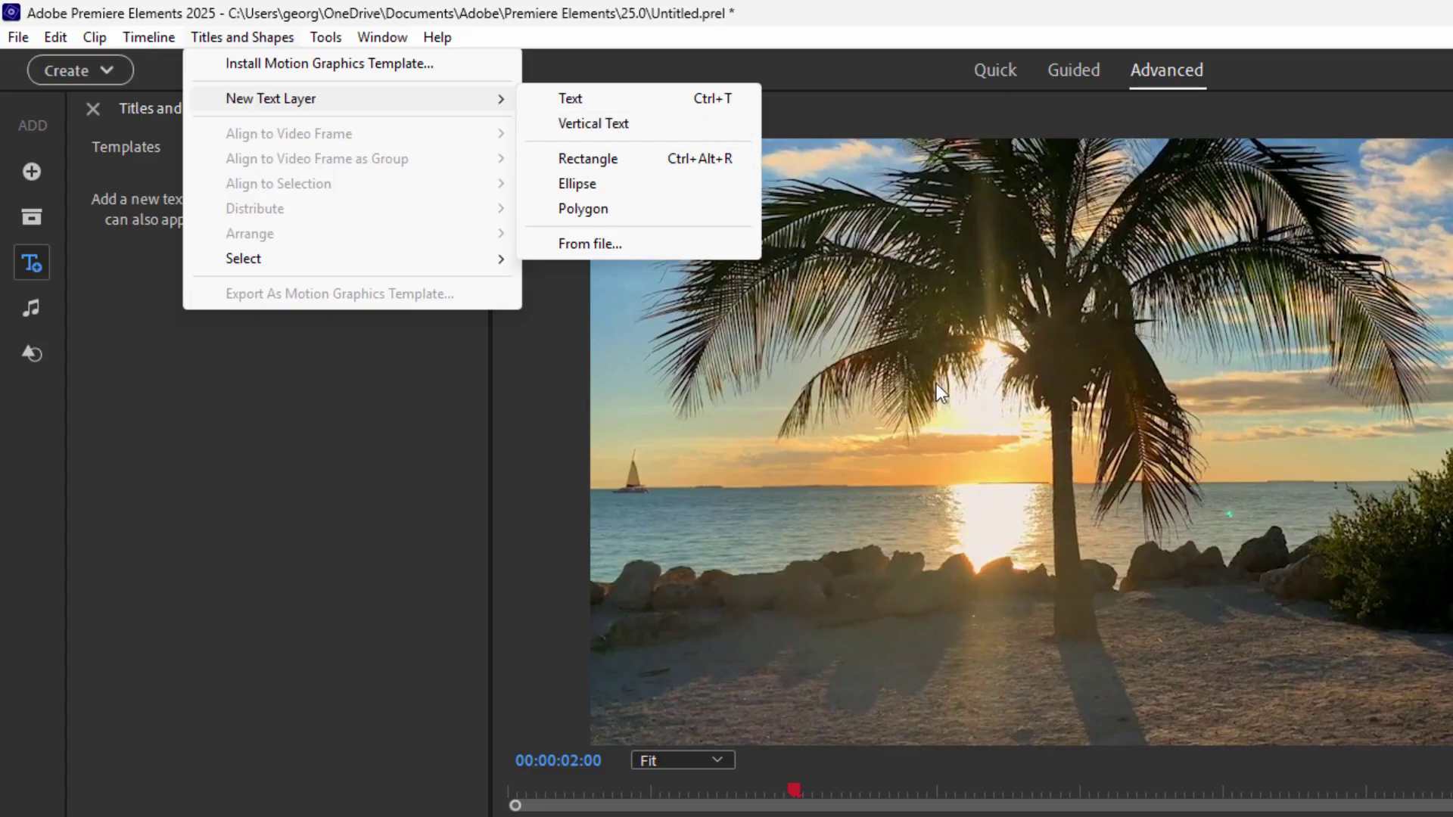
left_click(598, 103)
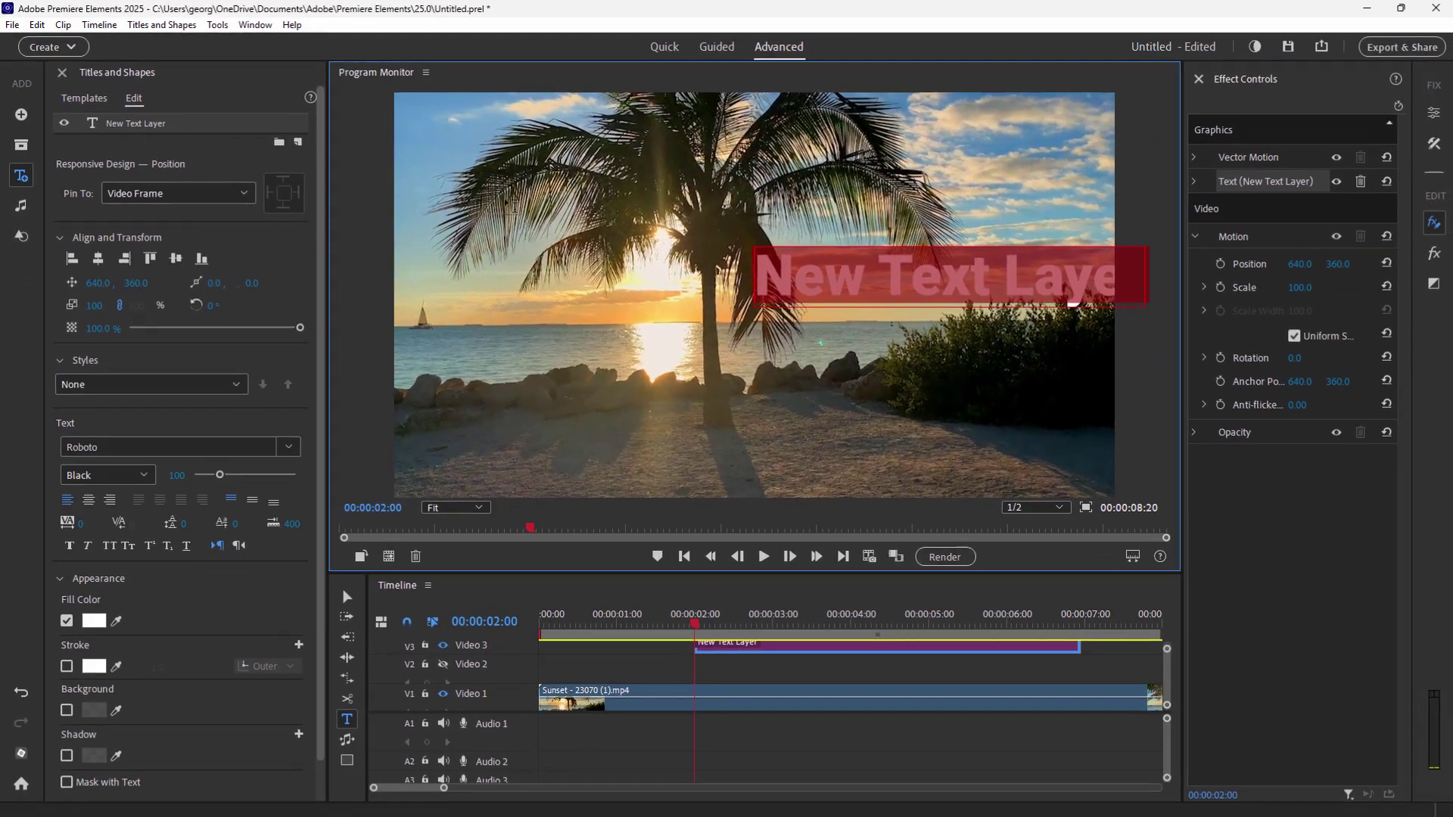
Center-align the new text layer and replace its text with "My Vacation".
left_click(970, 276)
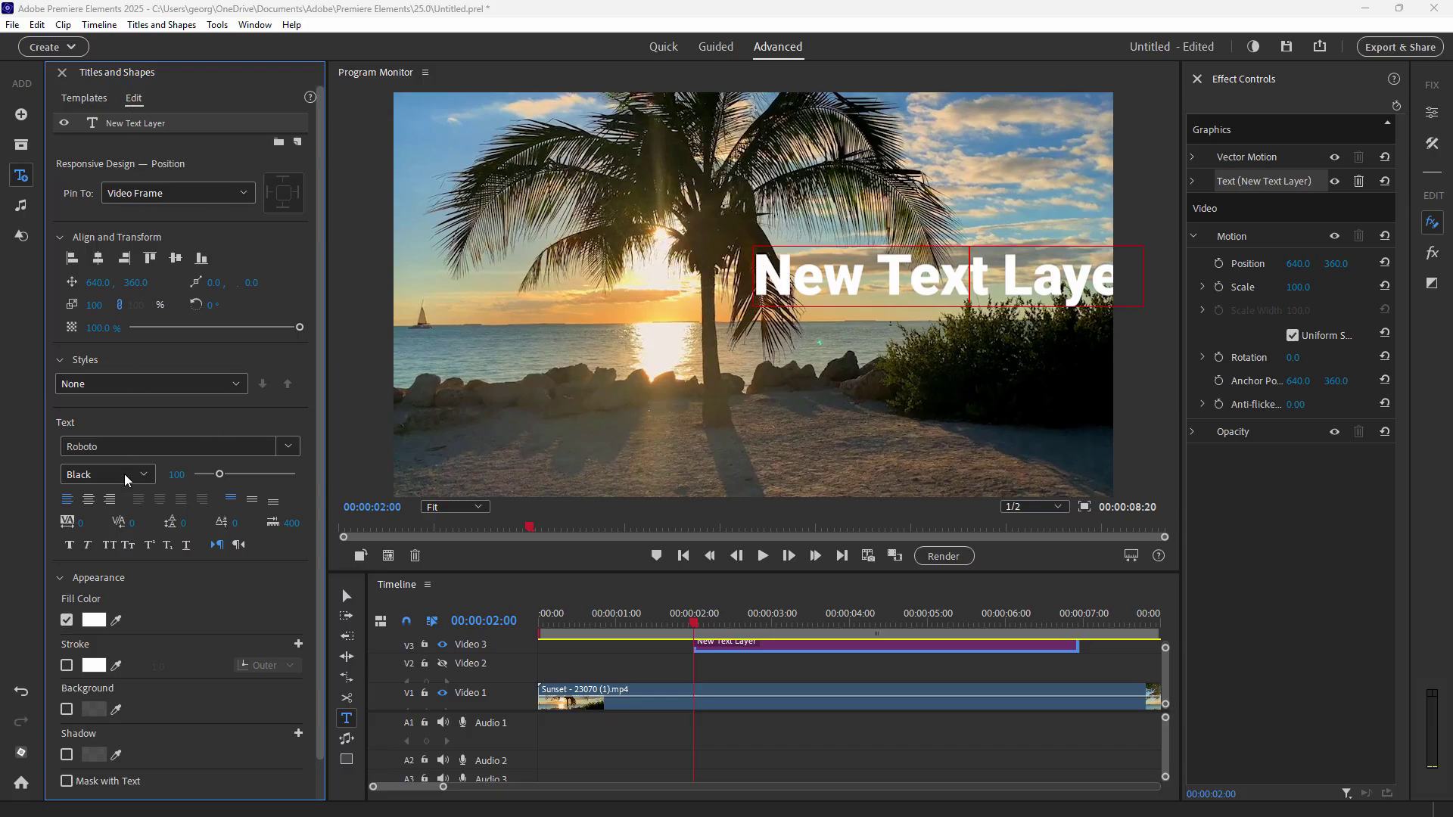
left_click(88, 500)
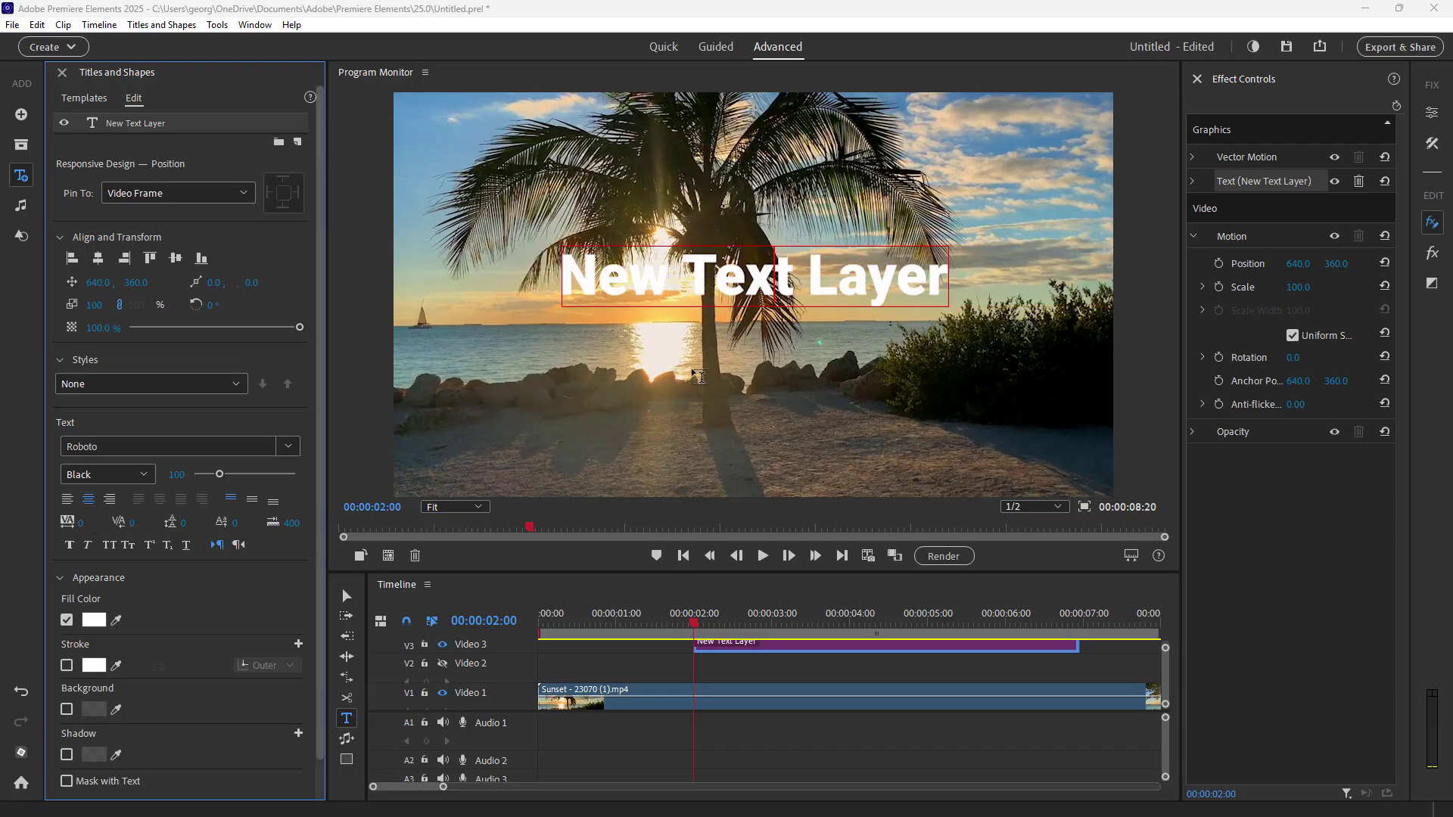
triple_click(755, 278)
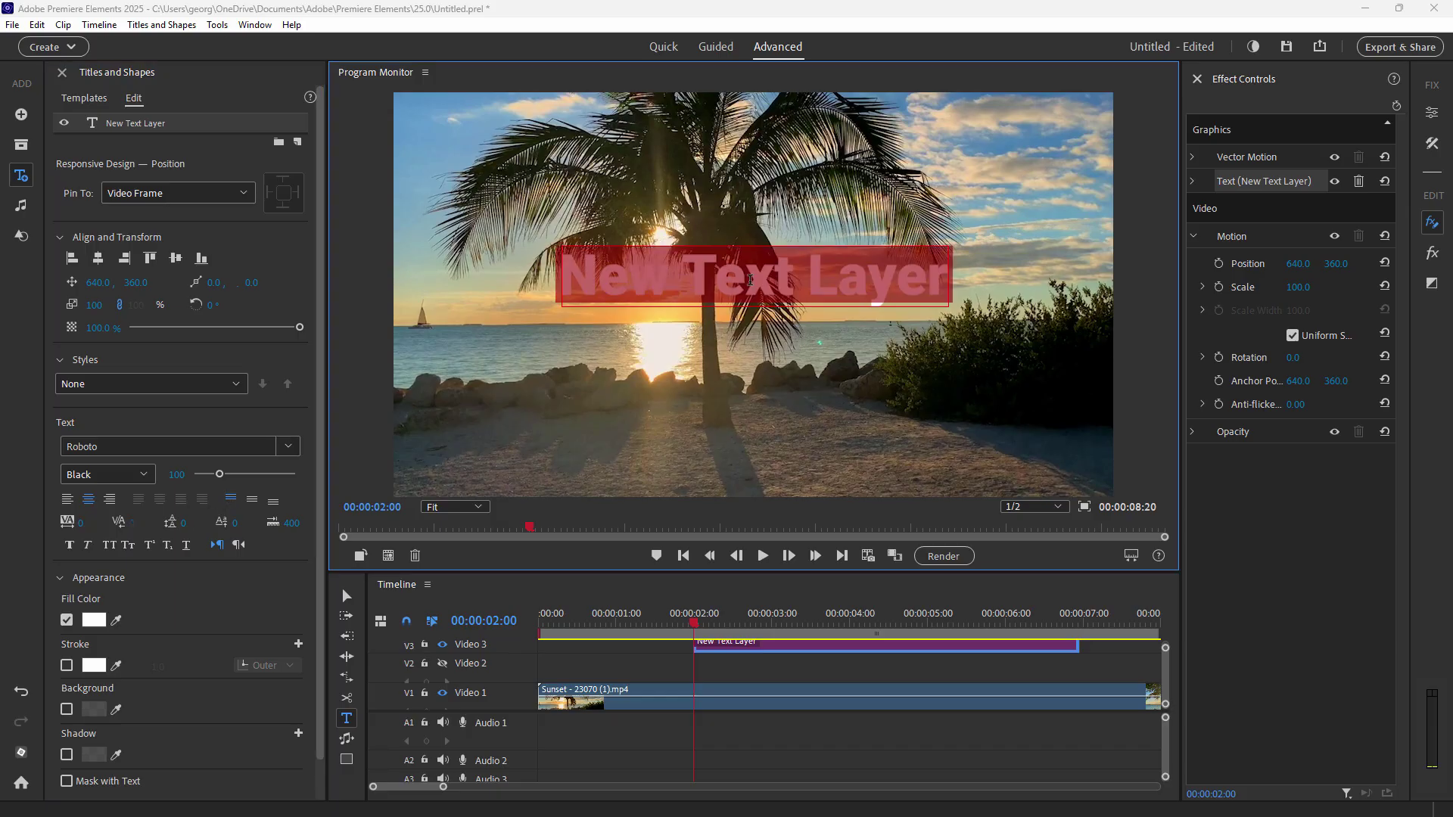
type("My Vacation")
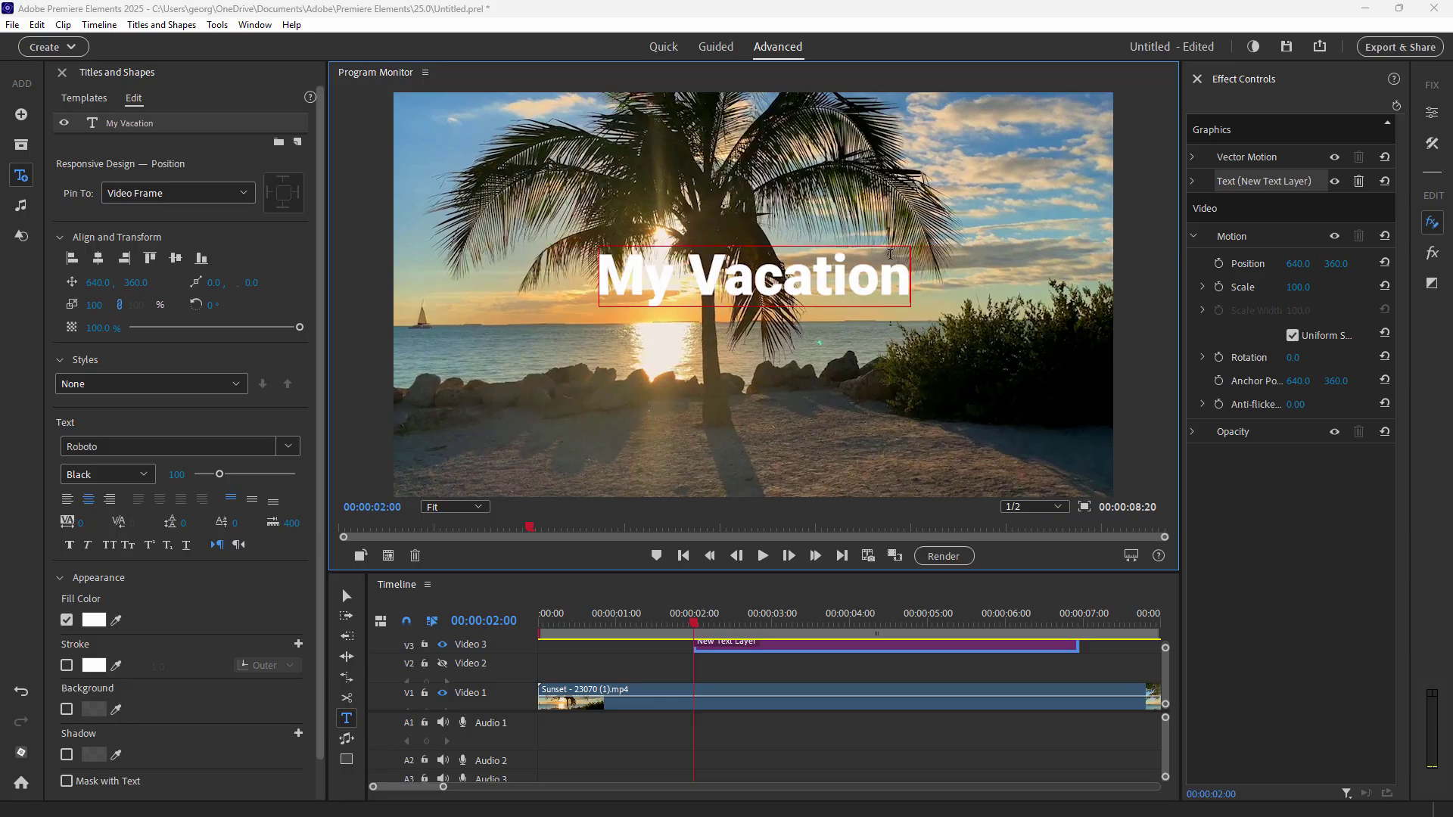
Try the Rockwell Extra Bold font on only the letter V of the title, and undo the font change.
left_click_drag(690, 277, 718, 280)
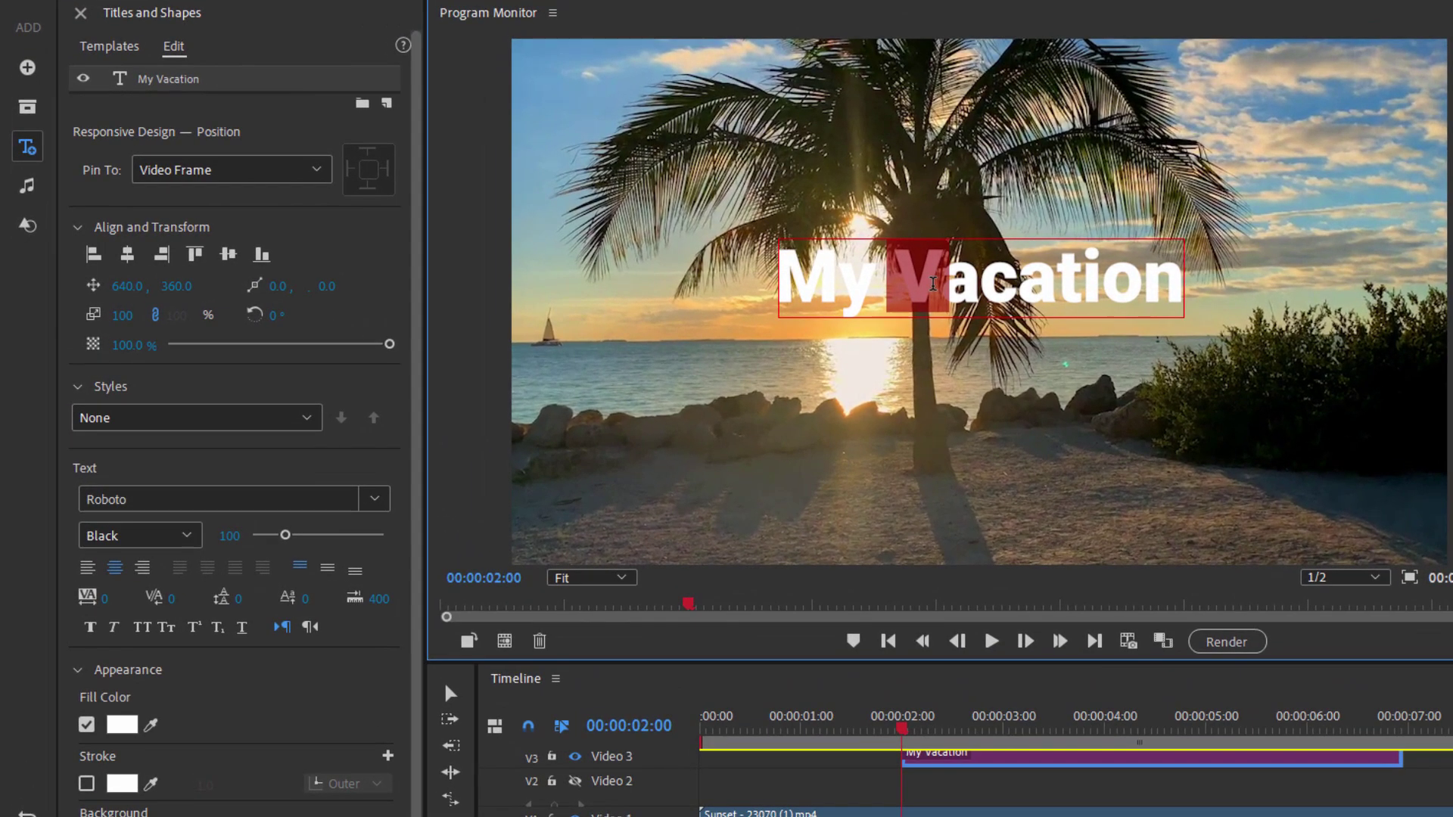
left_click(374, 498)
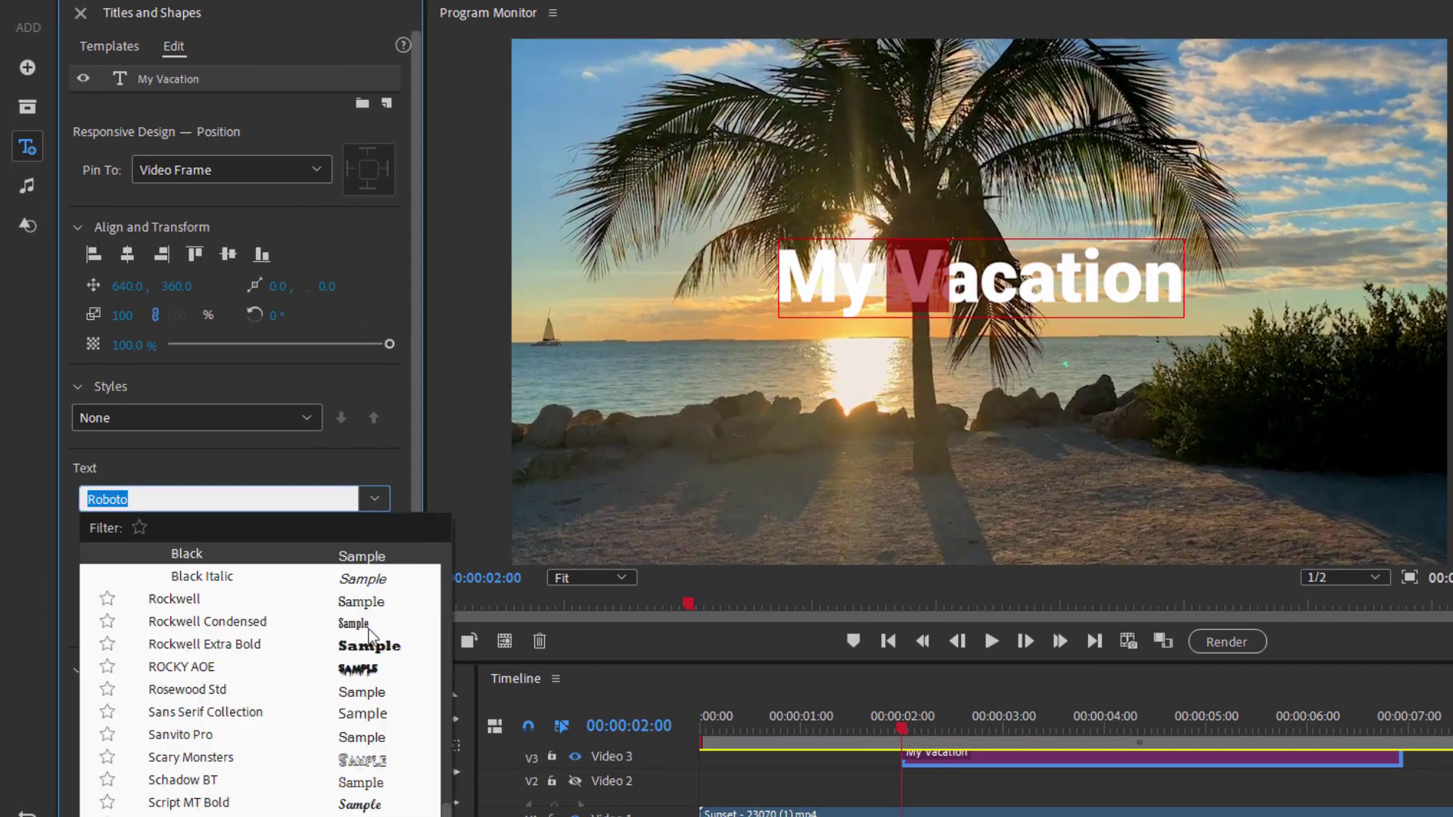
left_click(375, 652)
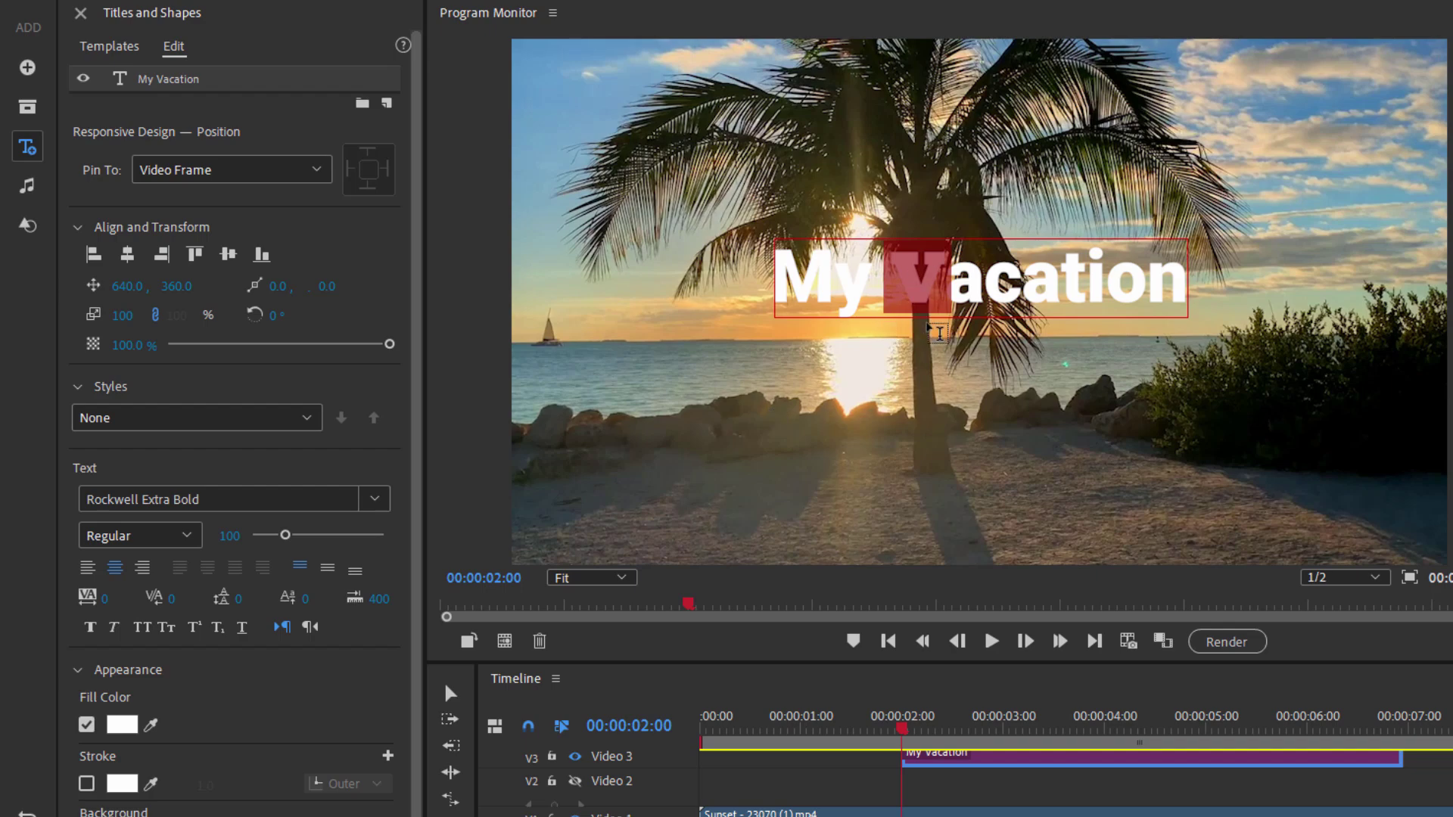
key("ctrl+z")
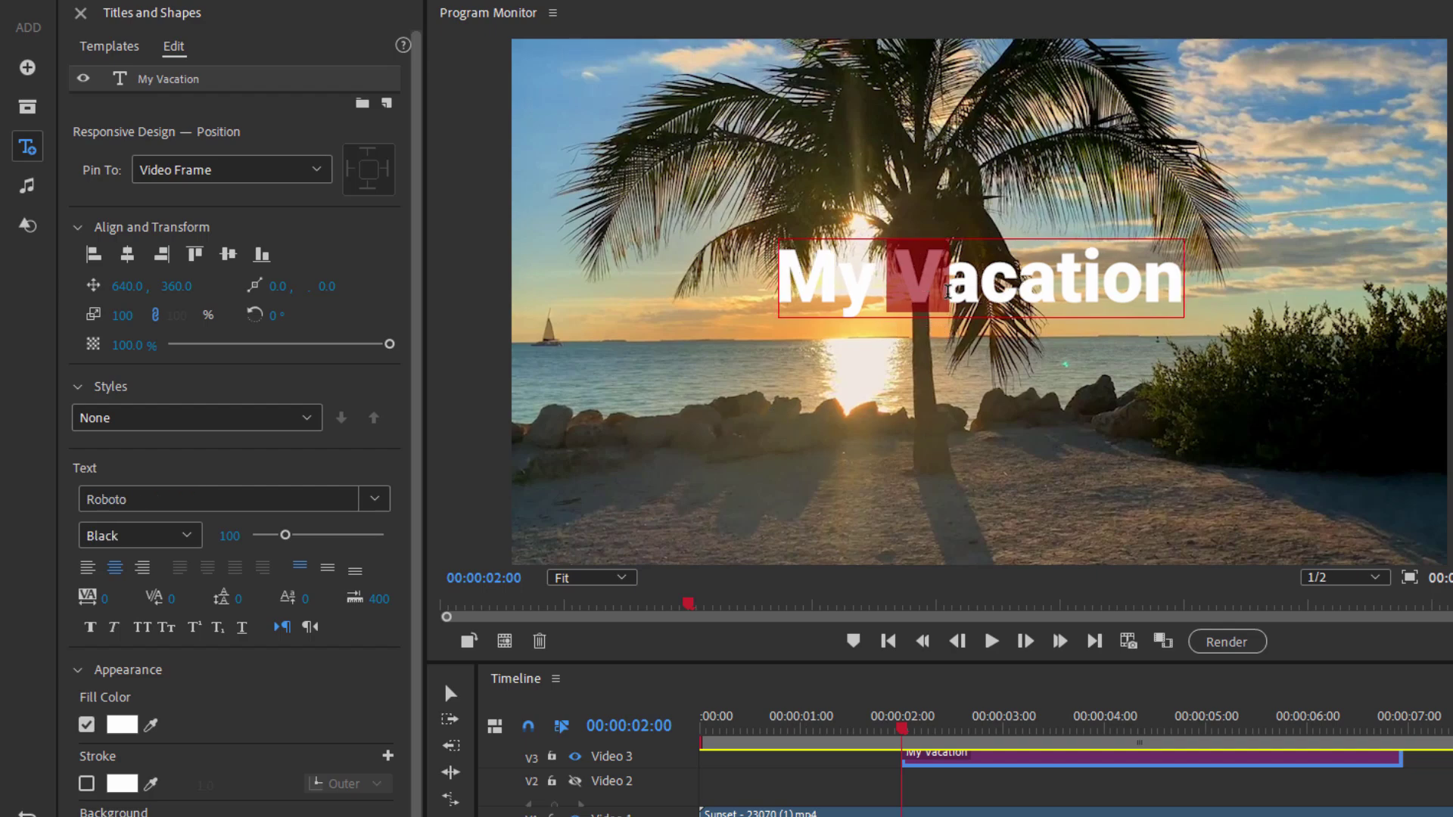
Set the whole "My Vacation" title to the Showcard Gothic font, Regular style, at size 122.
triple_click(947, 291)
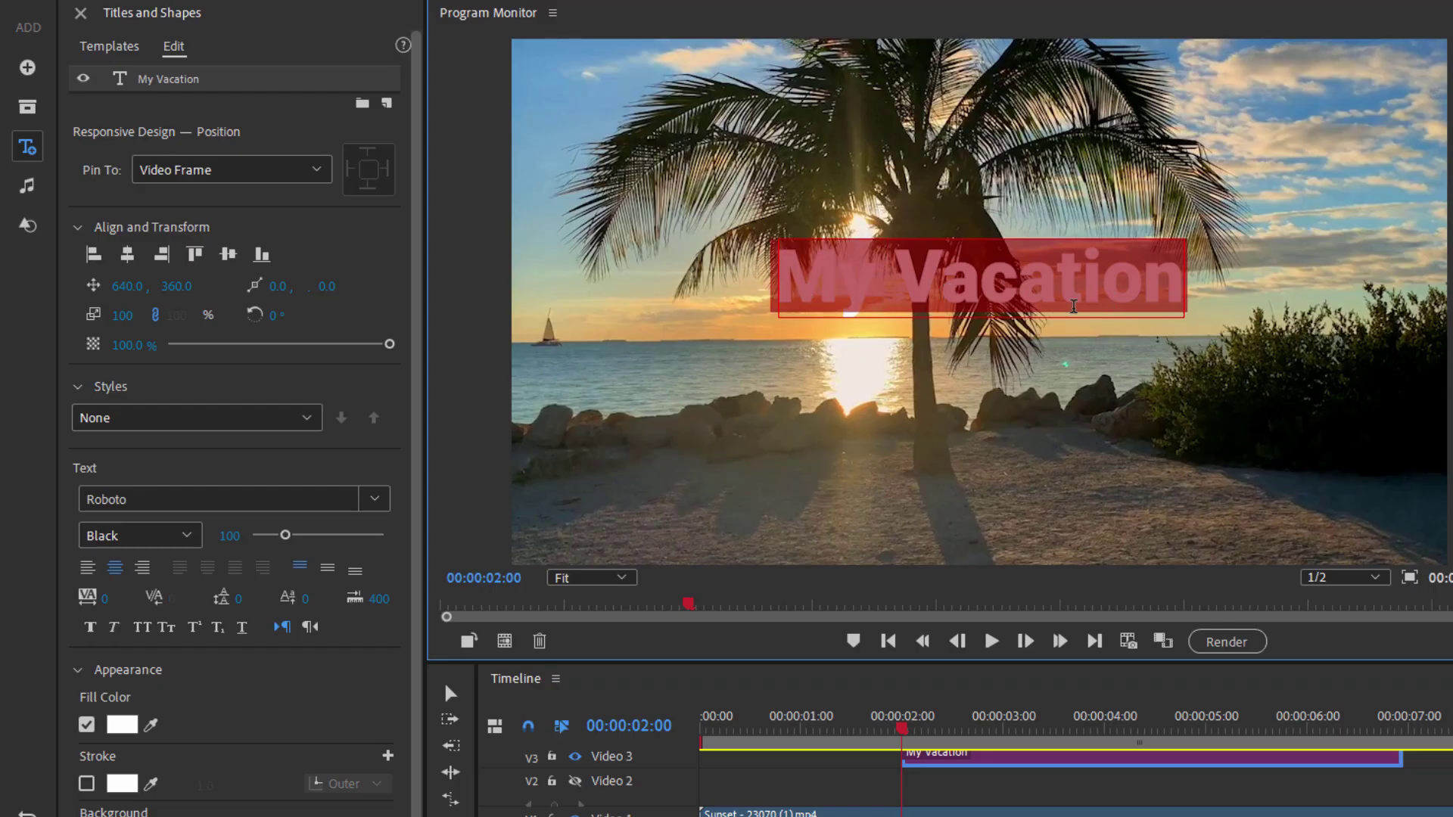
left_click(374, 498)
scroll(386, 610, "down", 1)
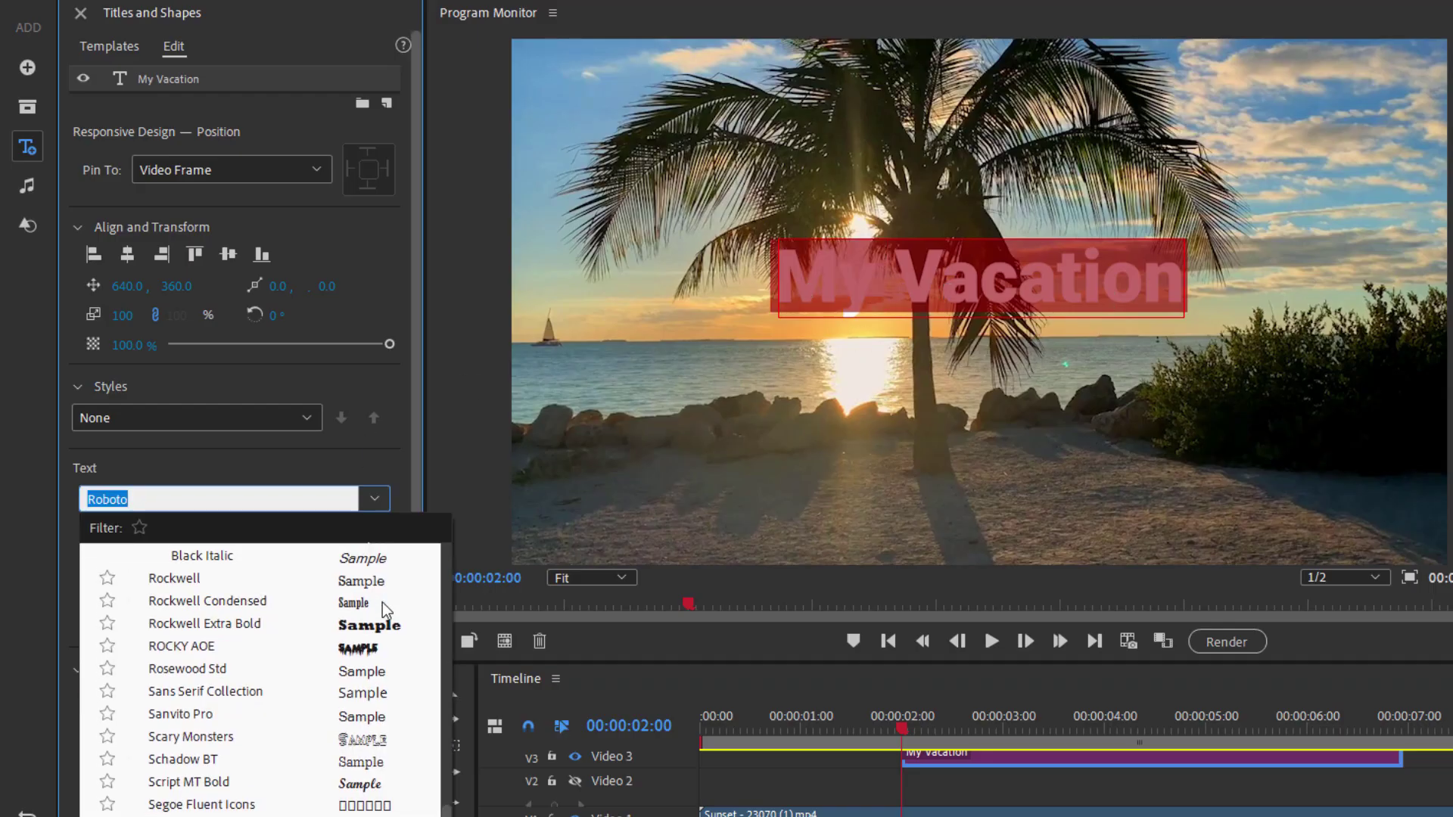
scroll(386, 610, "down", 3)
scroll(383, 609, "down", 1)
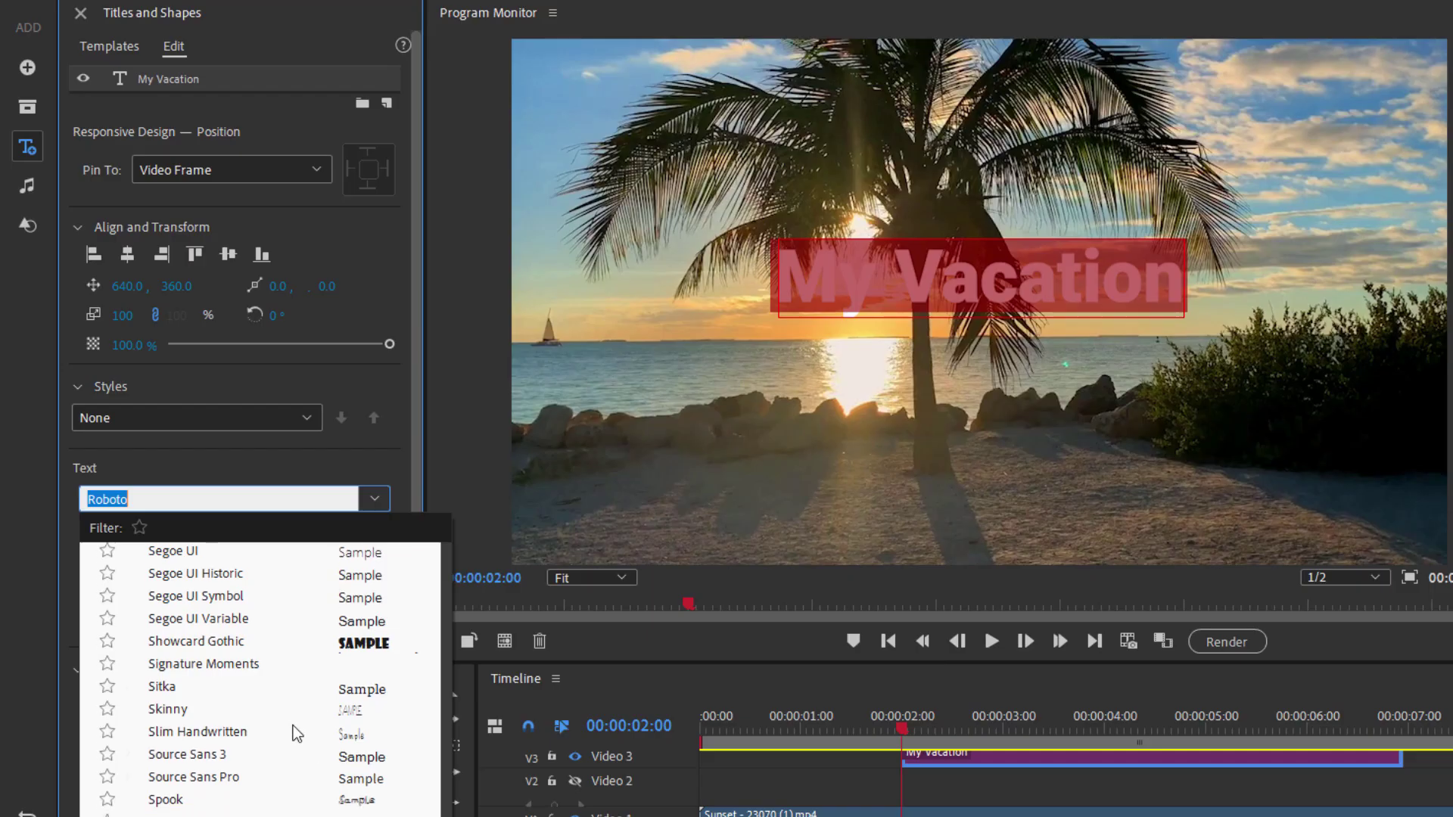
left_click(371, 643)
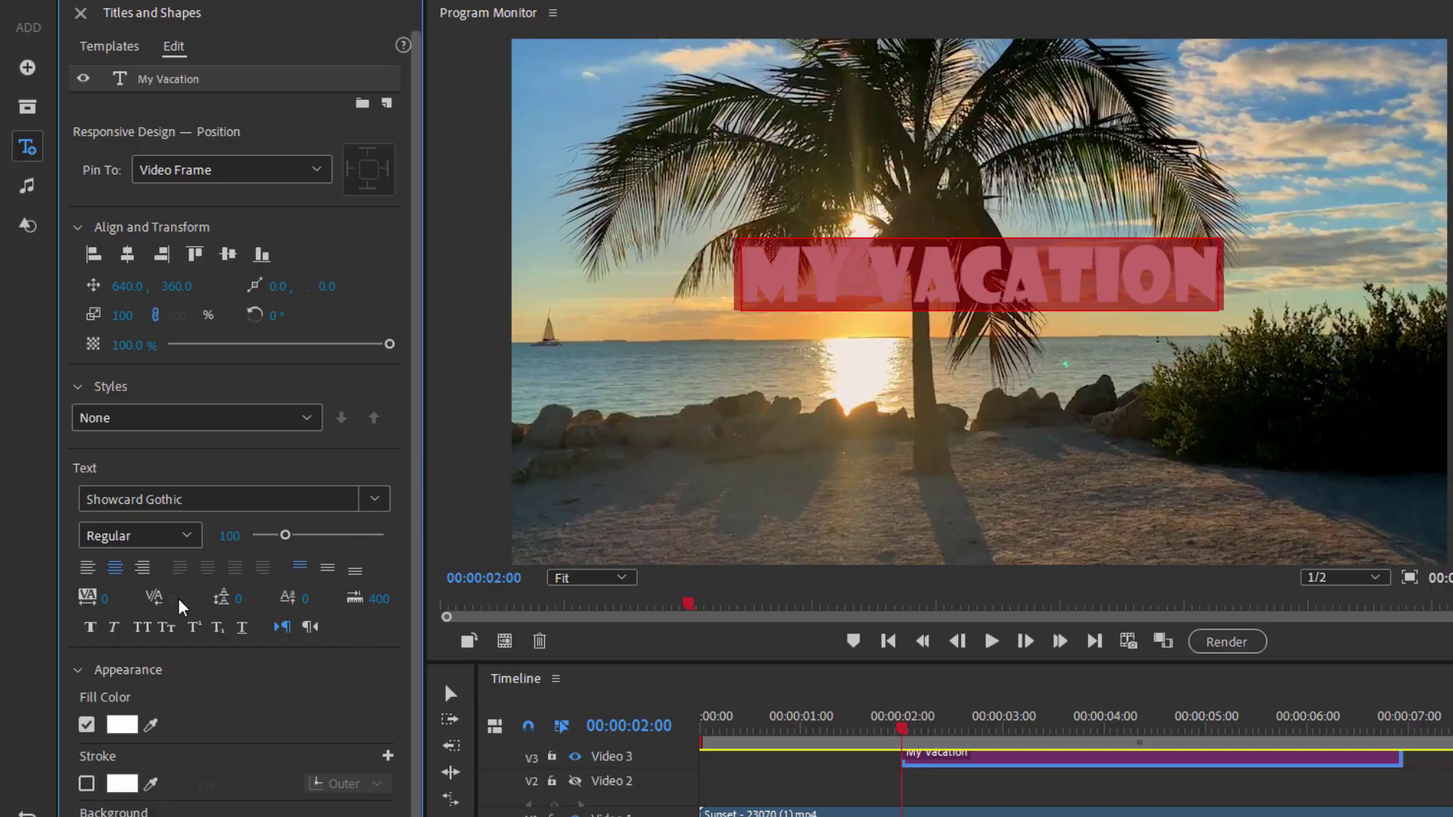
left_click_drag(285, 535, 291, 541)
left_click(187, 535)
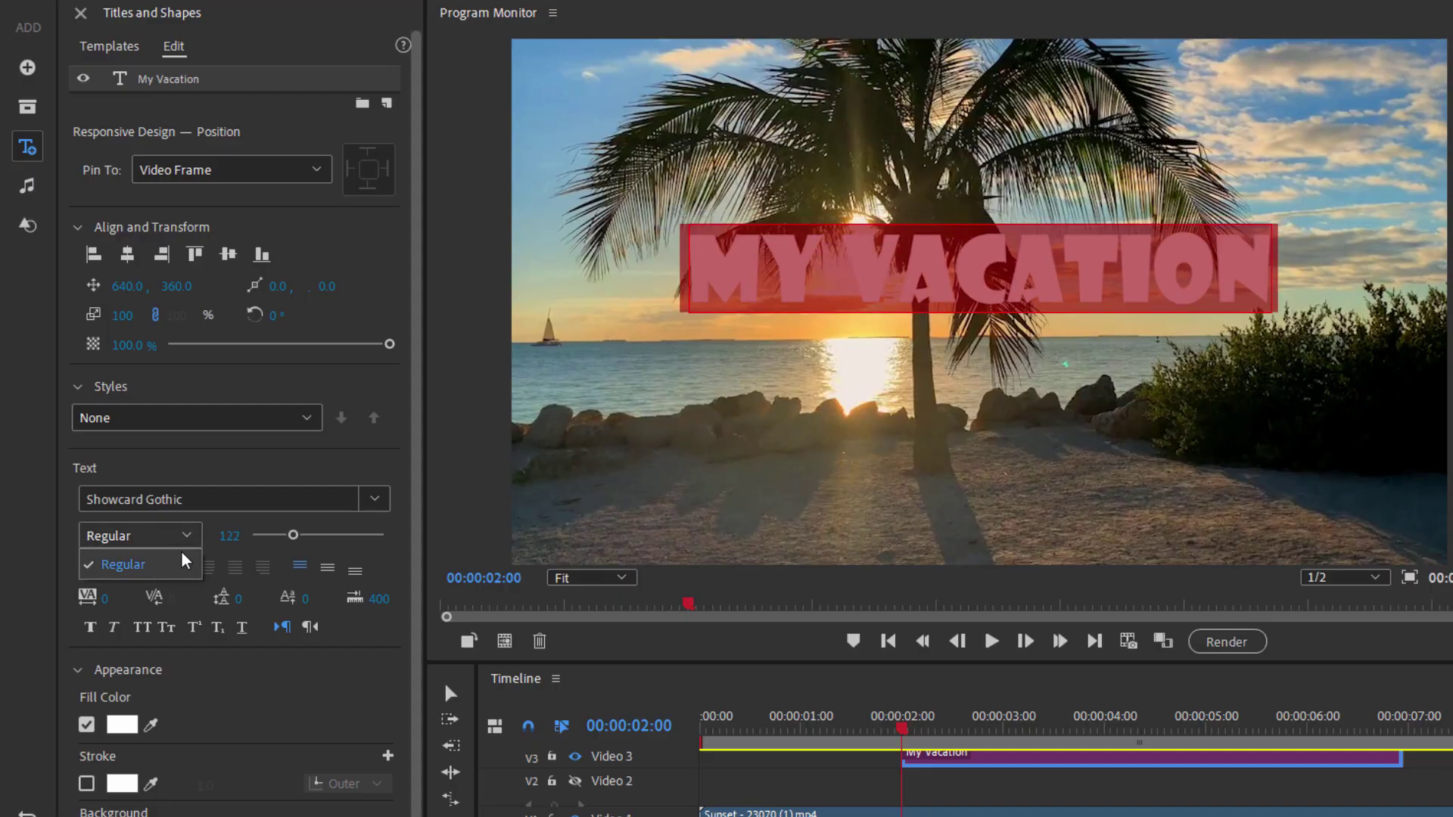
left_click(186, 564)
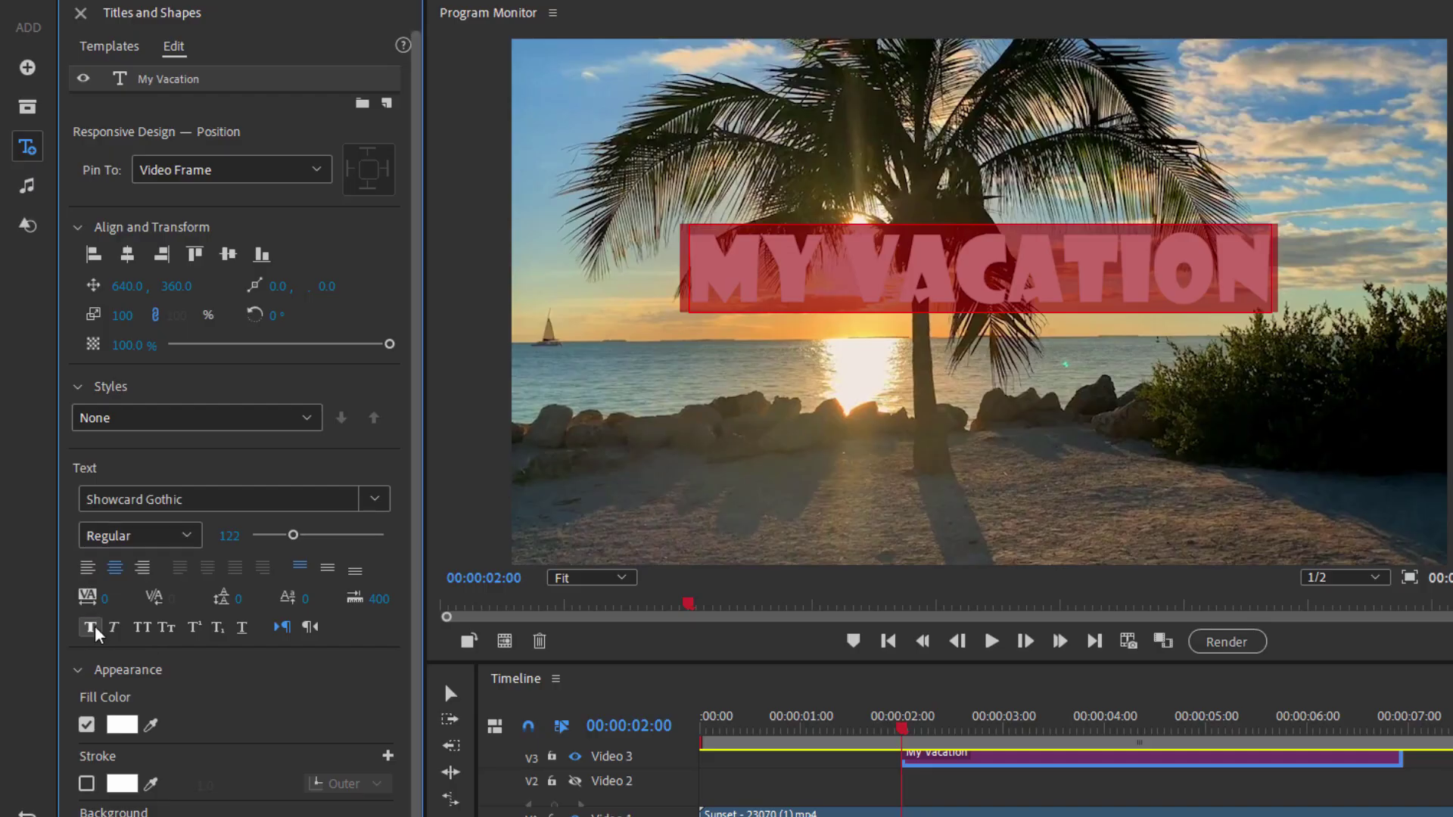
Try bold and italic formatting on the title text, turning each off again.
left_click(91, 628)
left_click(90, 628)
left_click(115, 628)
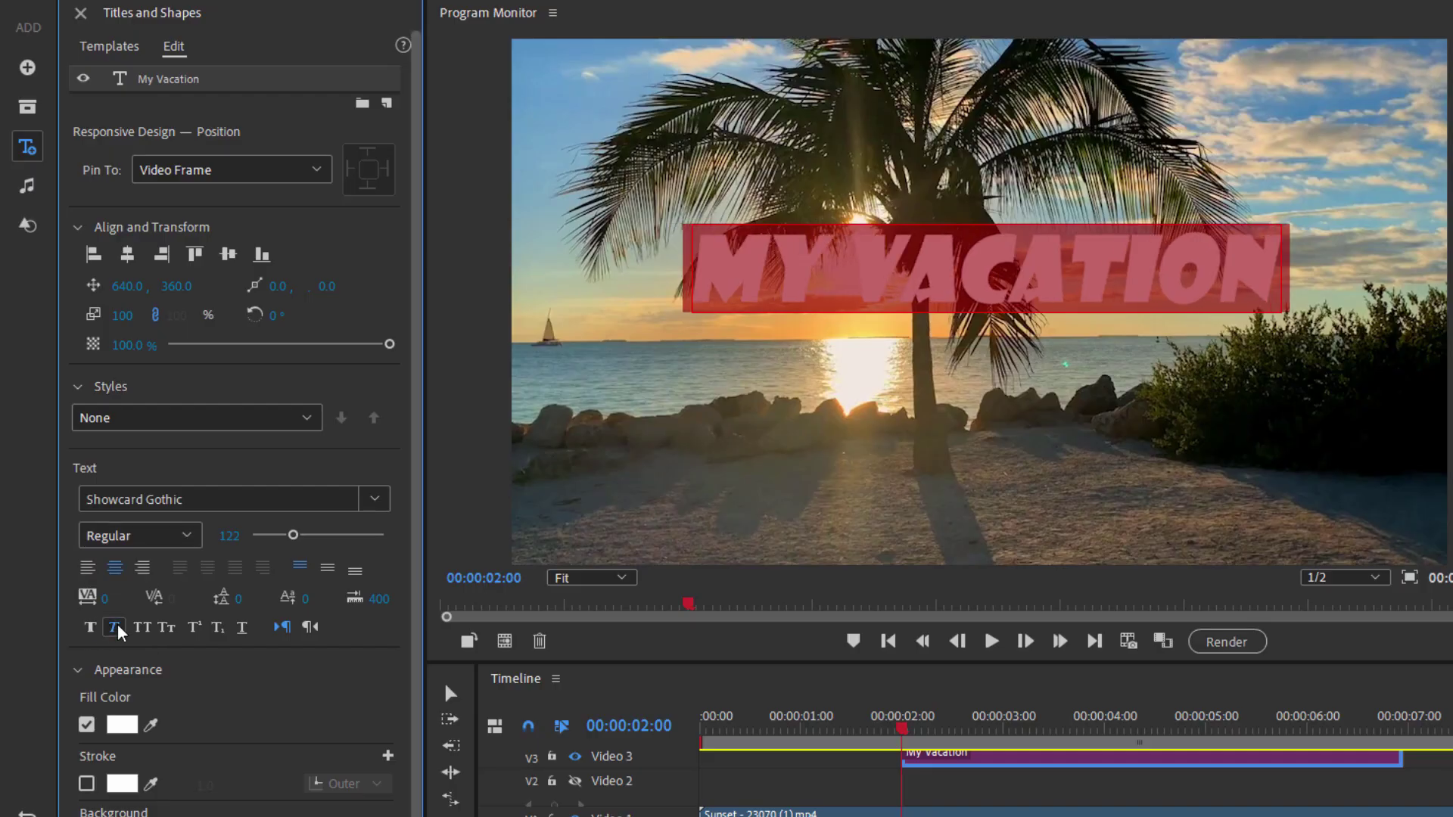
left_click(115, 629)
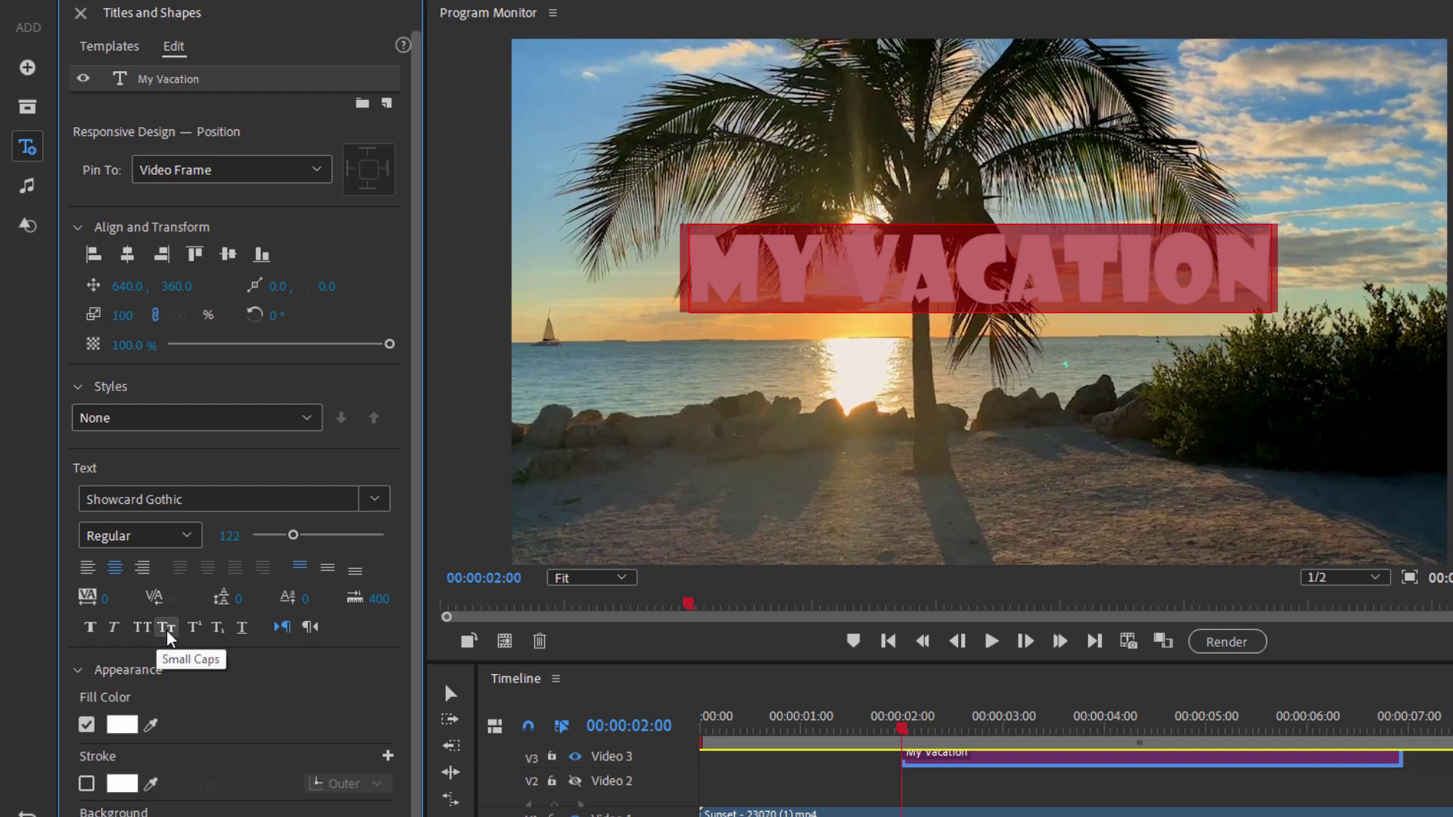
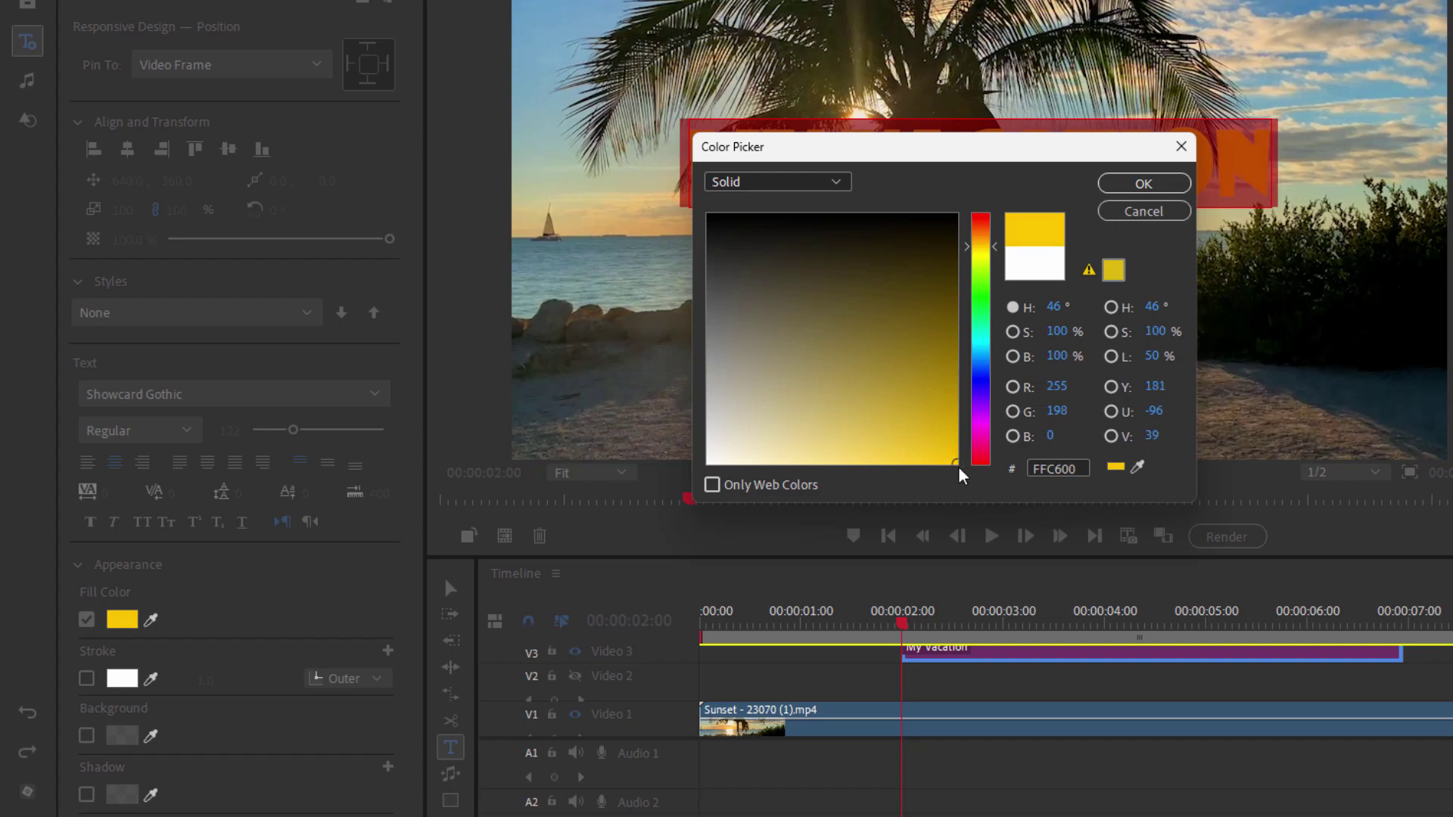
Apply the yellow fill color FFC600 to the title and select its whole text again.
left_click(1143, 183)
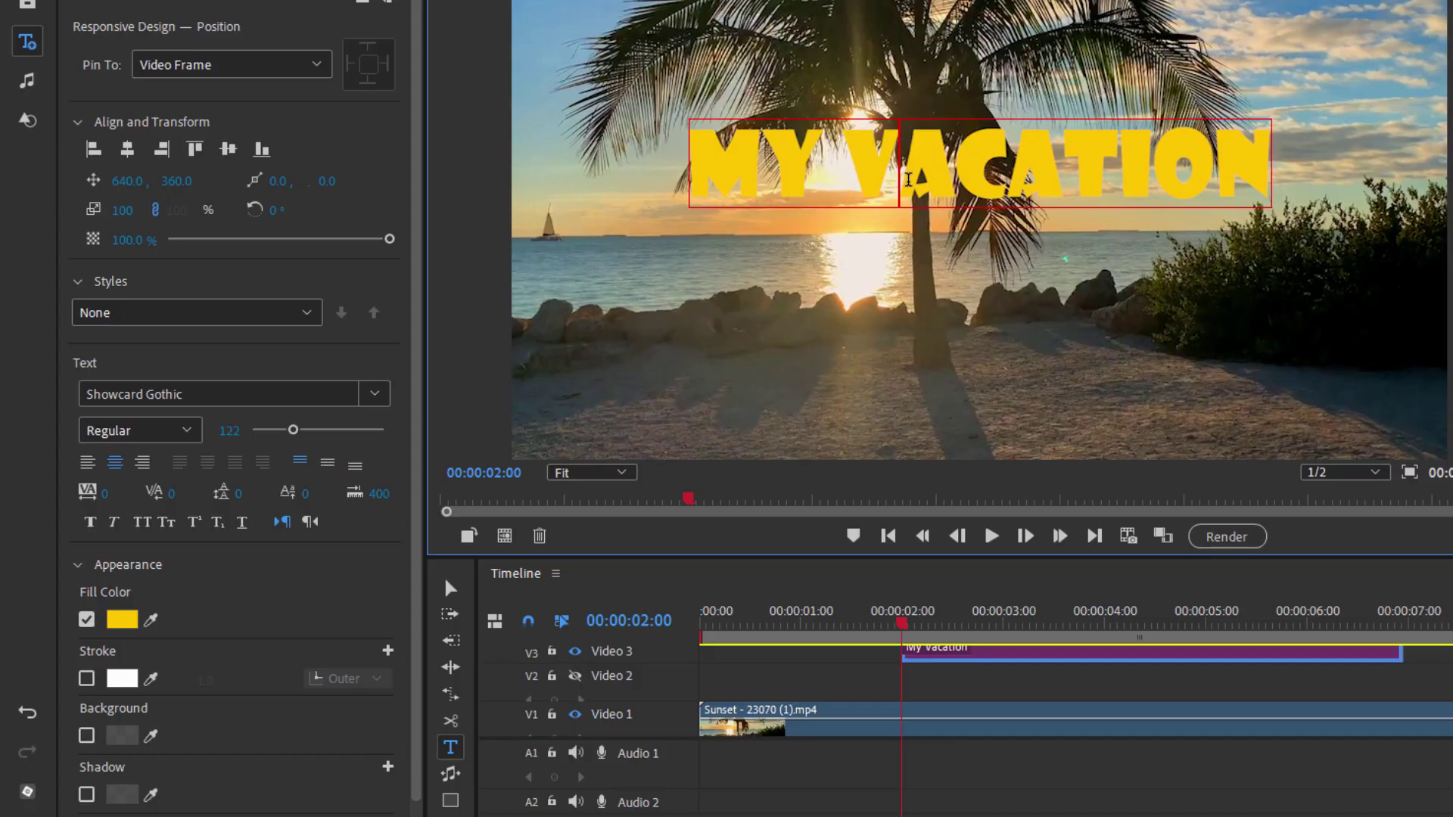
double_click(908, 180)
key("ctrl+a")
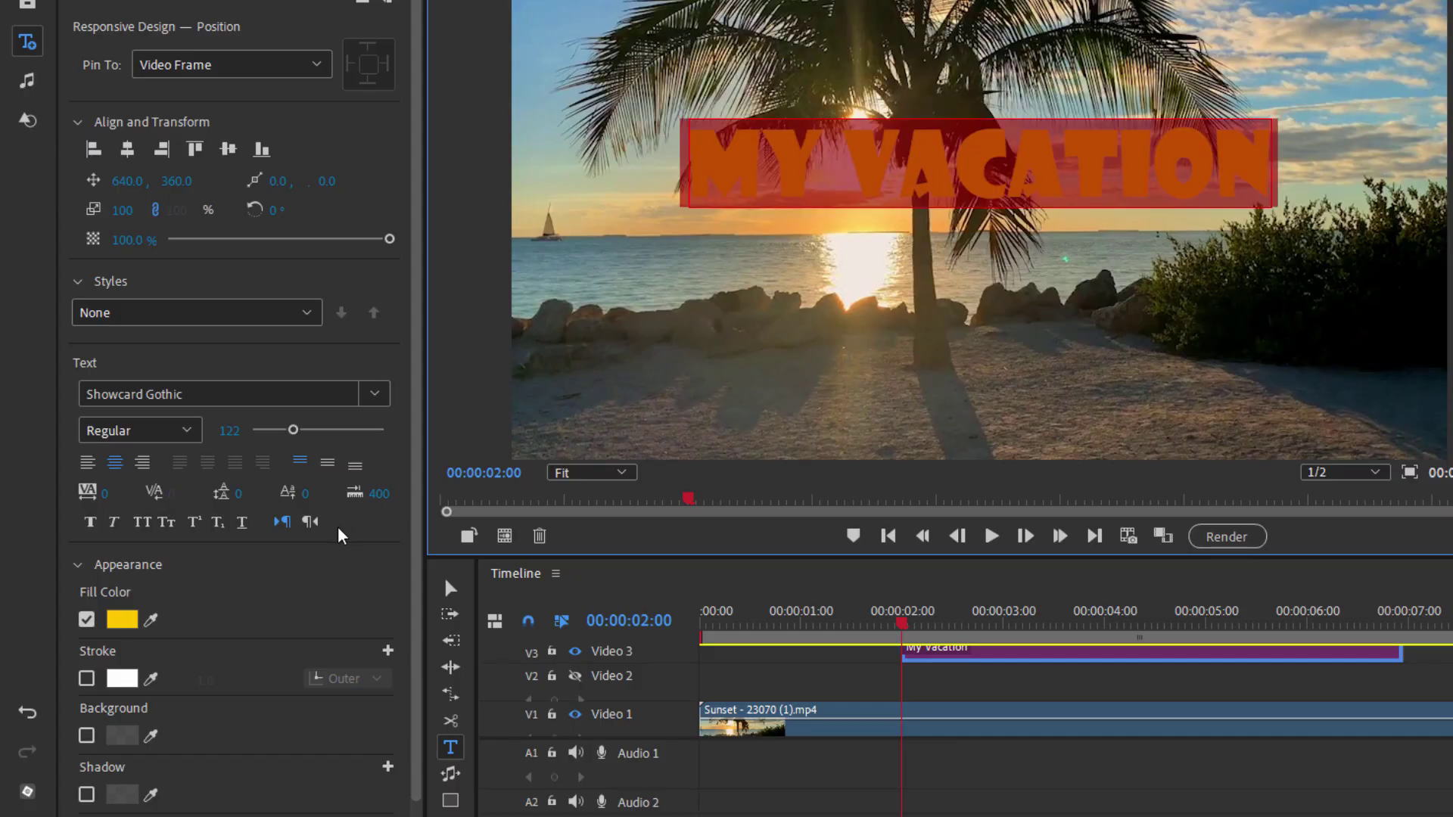
Enable a stroke on the title text and set its color to dark brown 723E00.
left_click(87, 679)
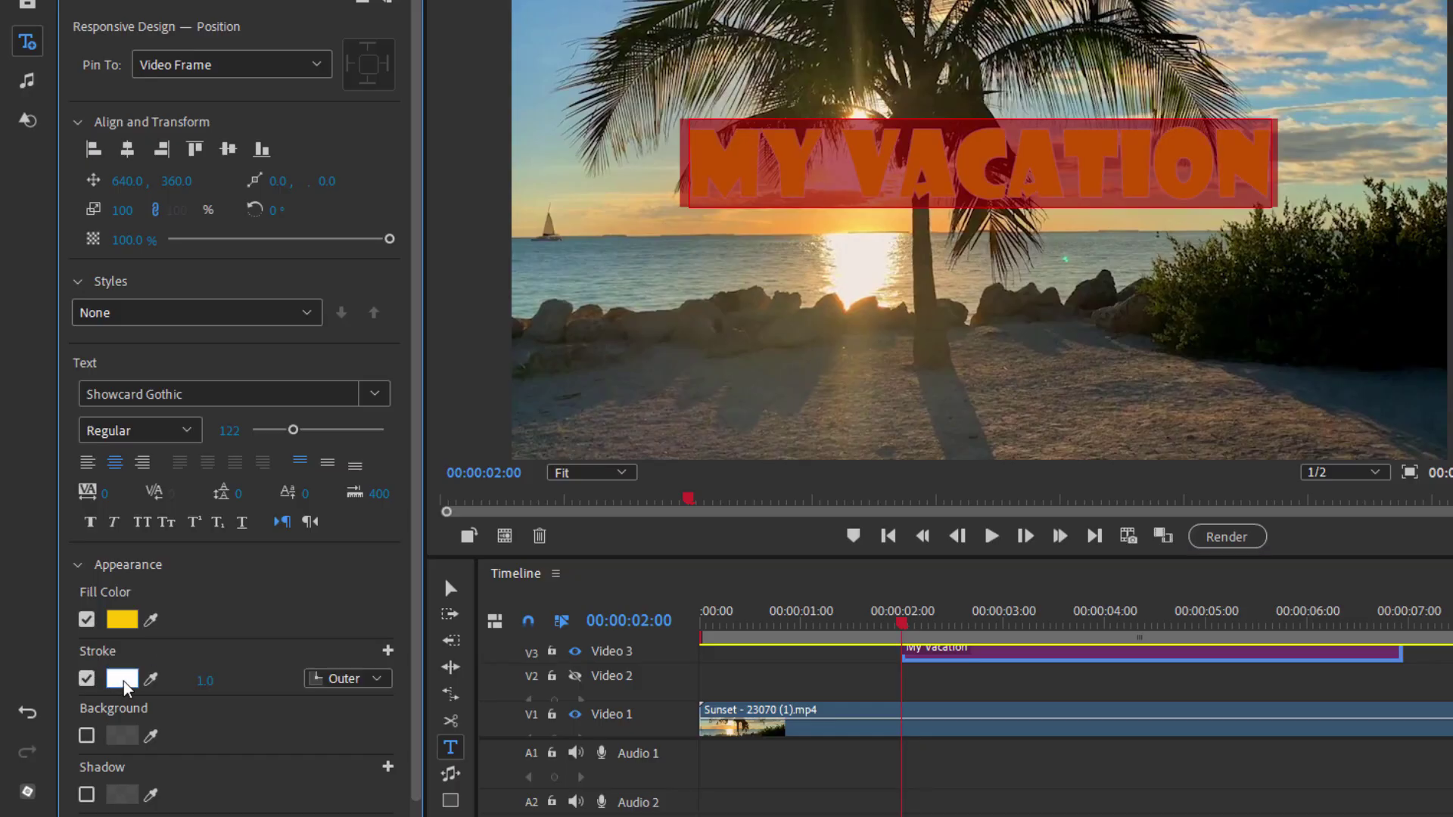
left_click(122, 679)
left_click(984, 244)
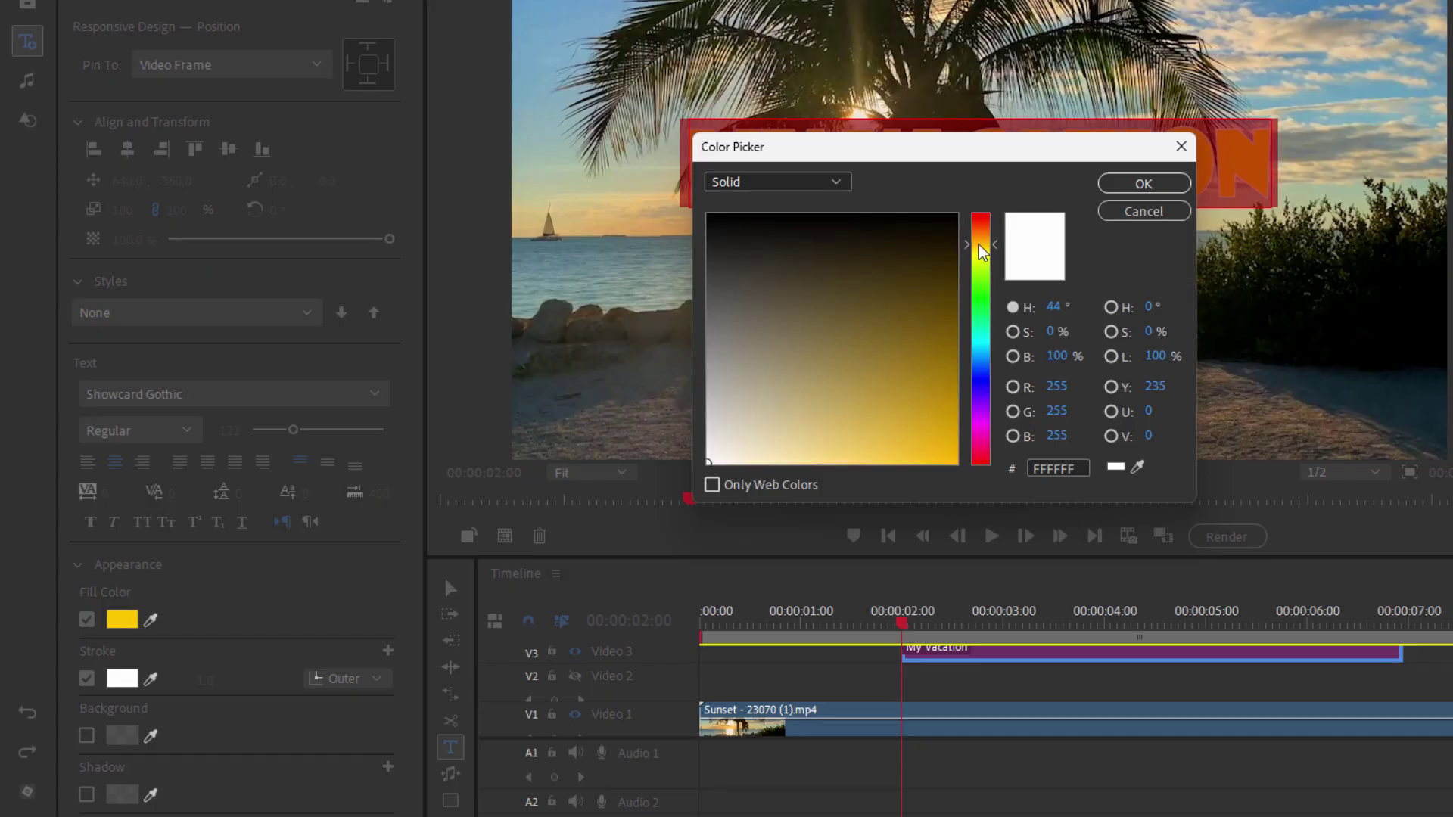
left_click_drag(985, 244, 984, 237)
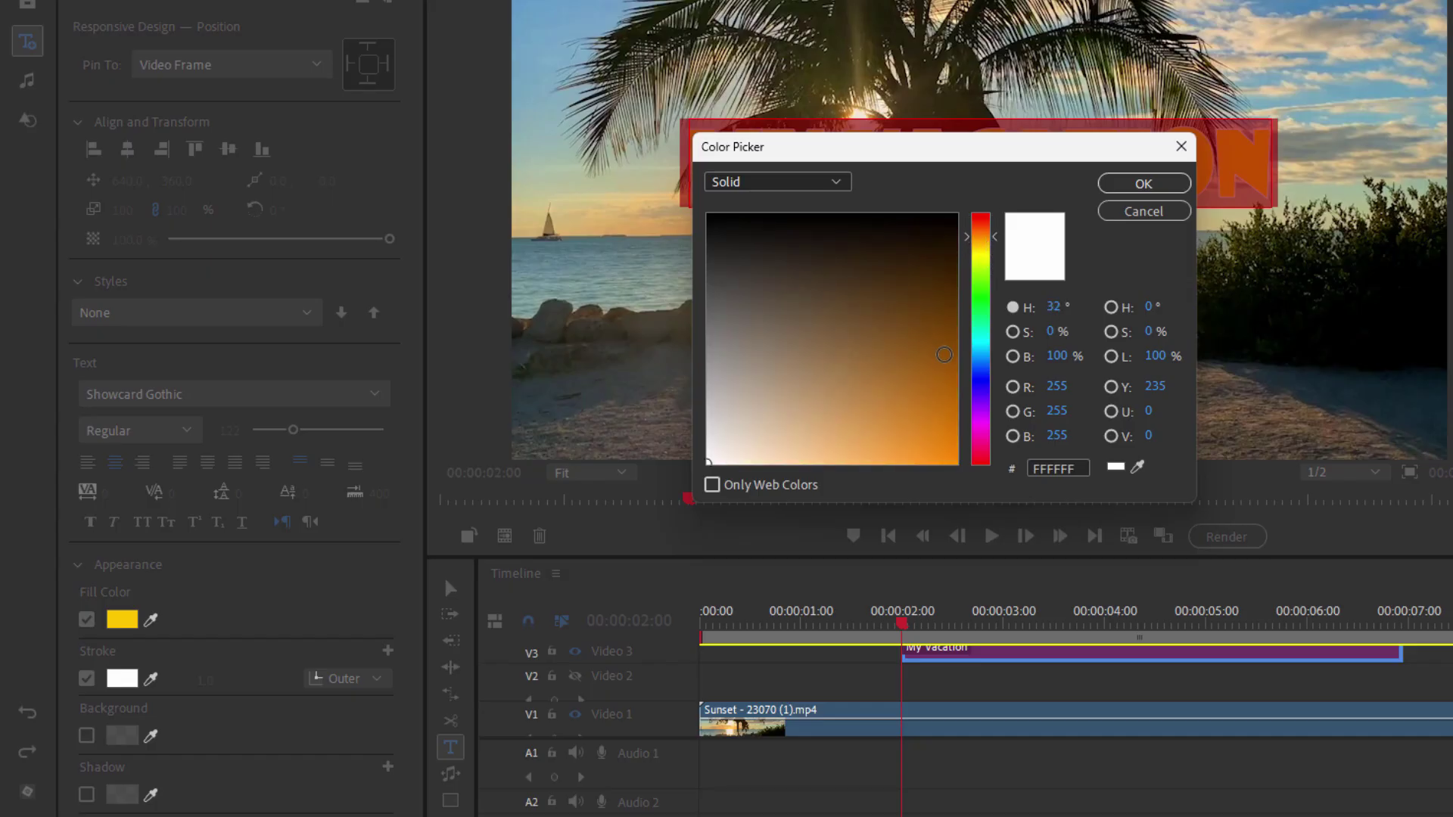
left_click_drag(944, 348, 956, 326)
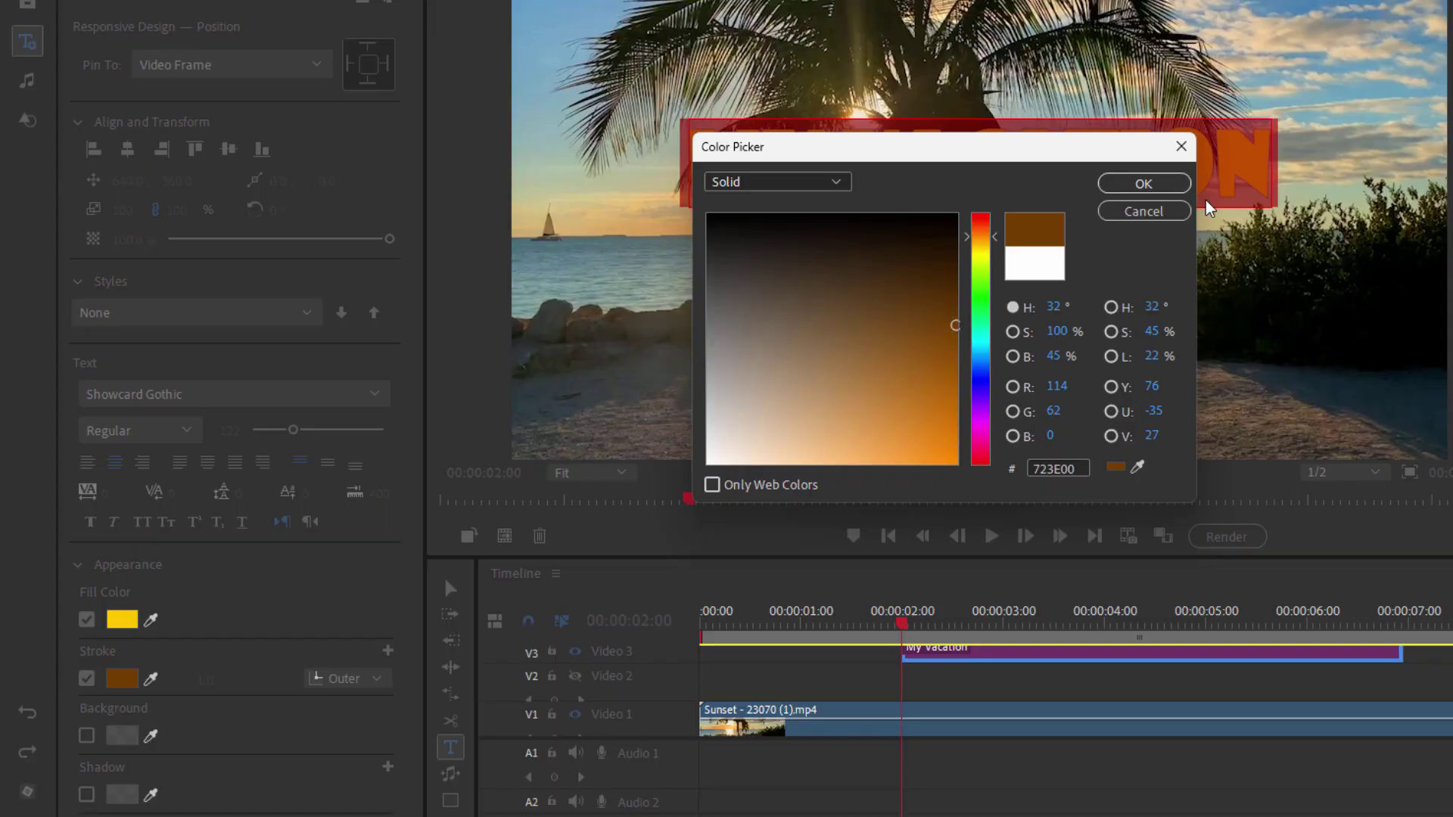
left_click(1158, 187)
left_click(956, 180)
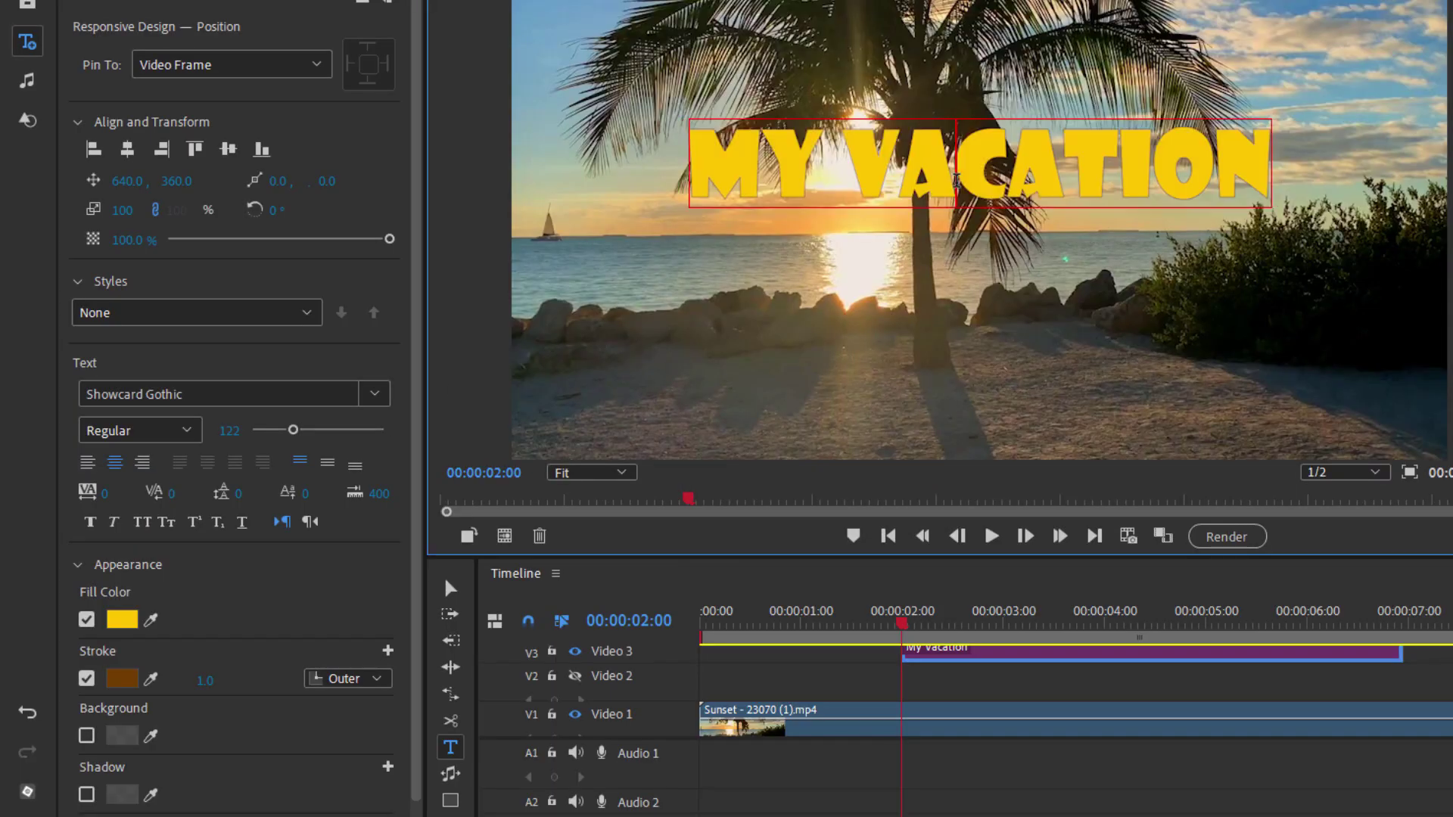
Select the whole title text and set its stroke width to 8.
triple_click(944, 174)
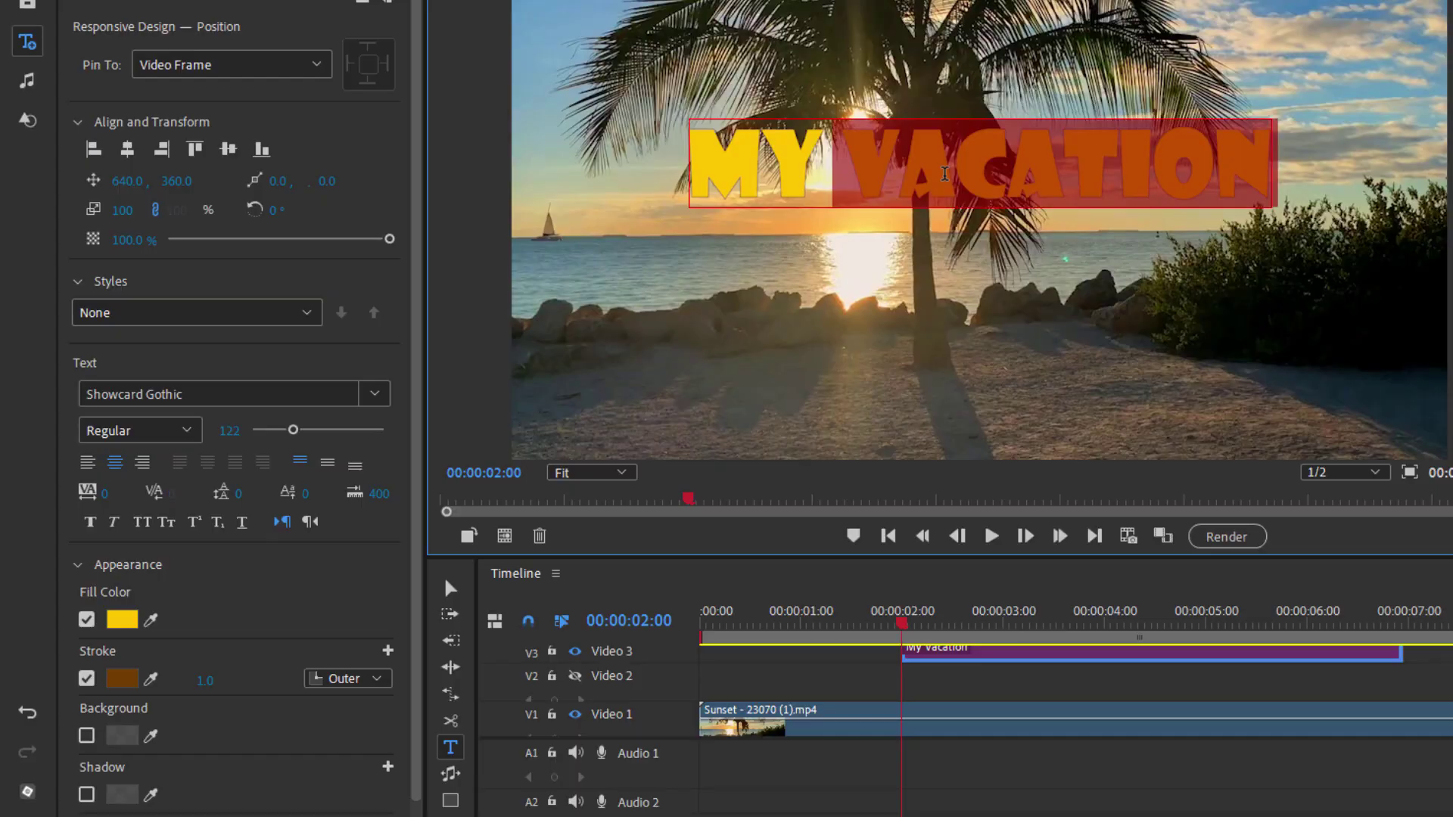
left_click(223, 677)
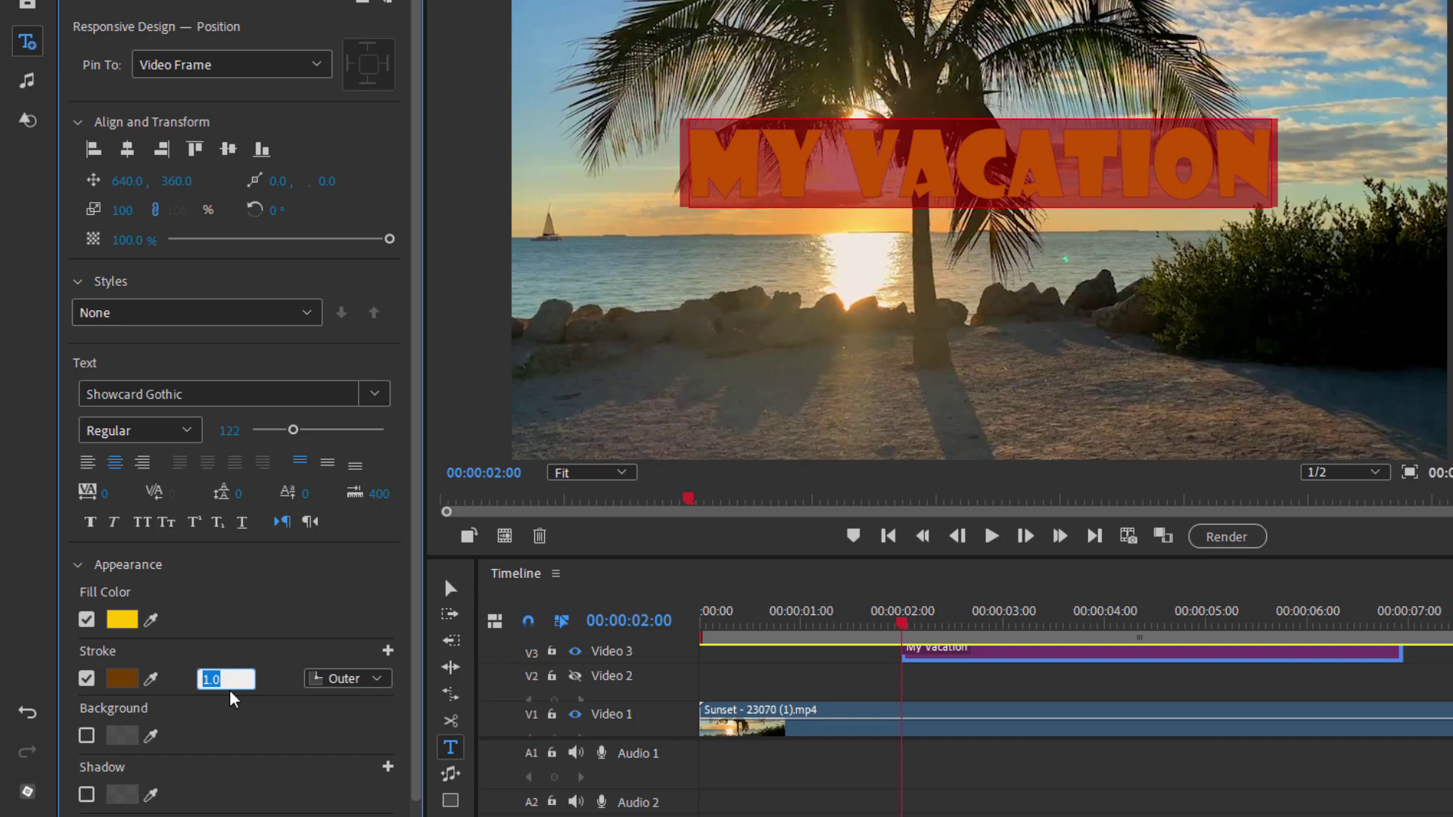
key("Return")
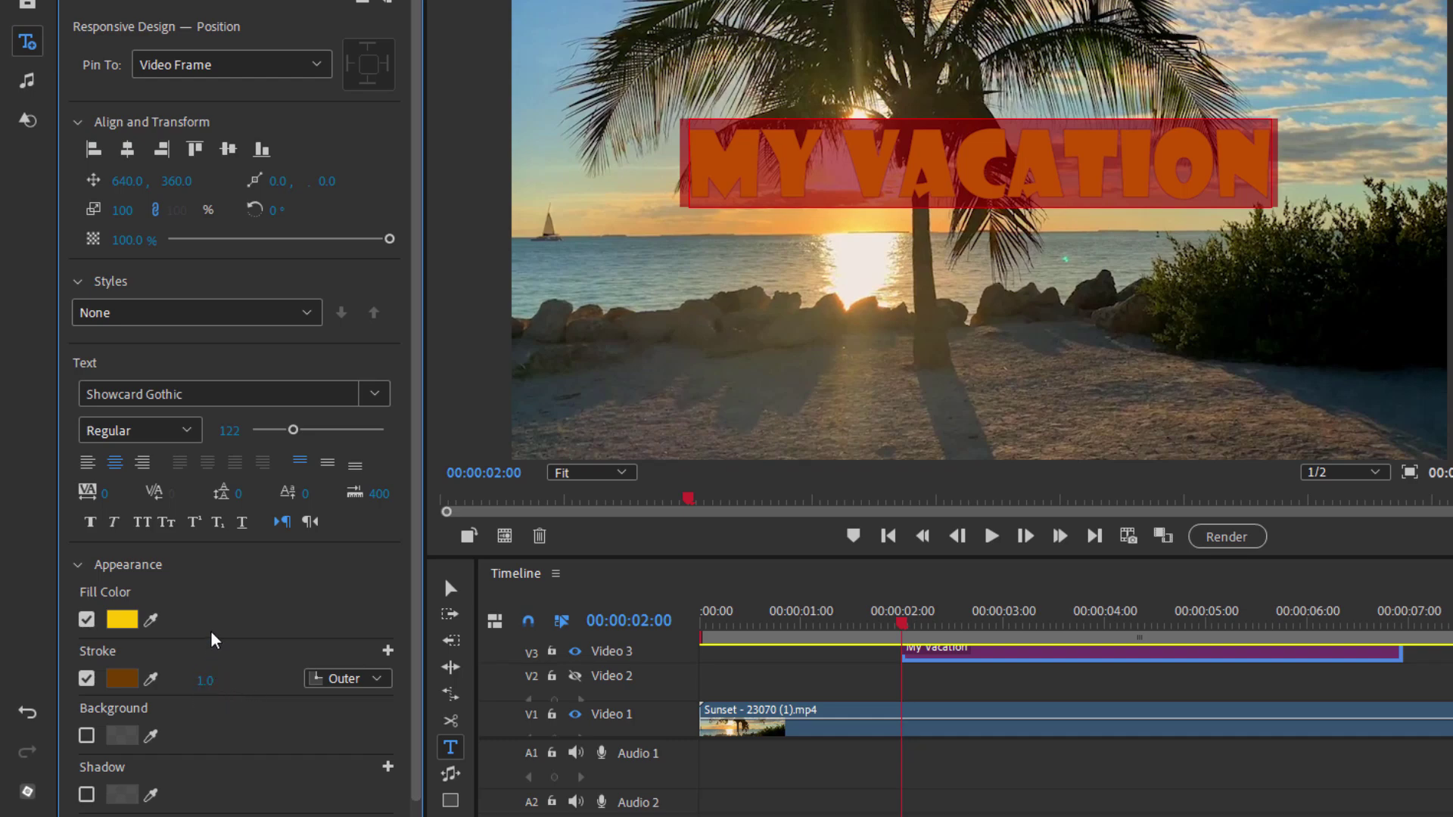
left_click_drag(210, 685, 219, 685)
left_click(227, 674)
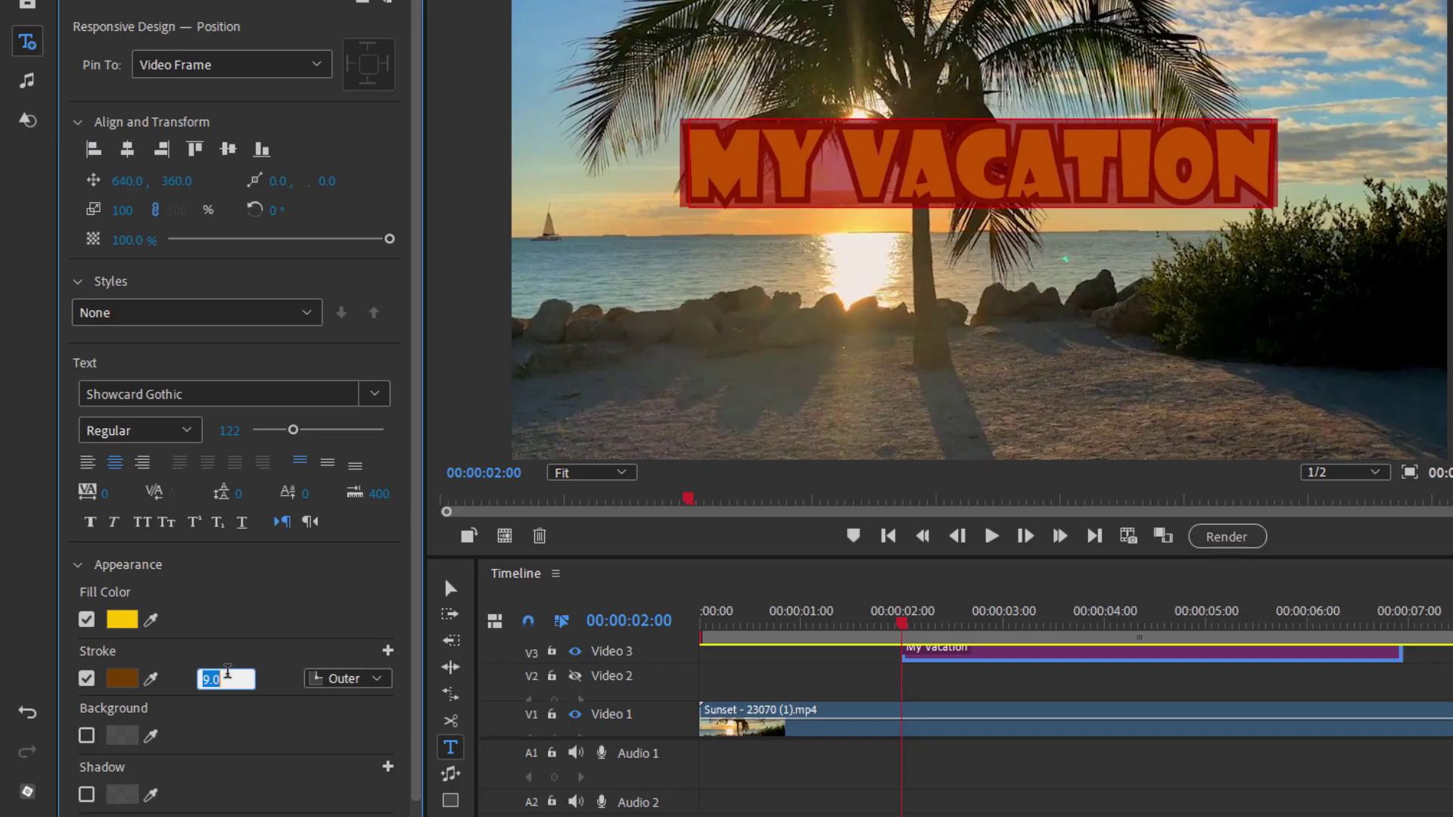
type("8")
key("Return")
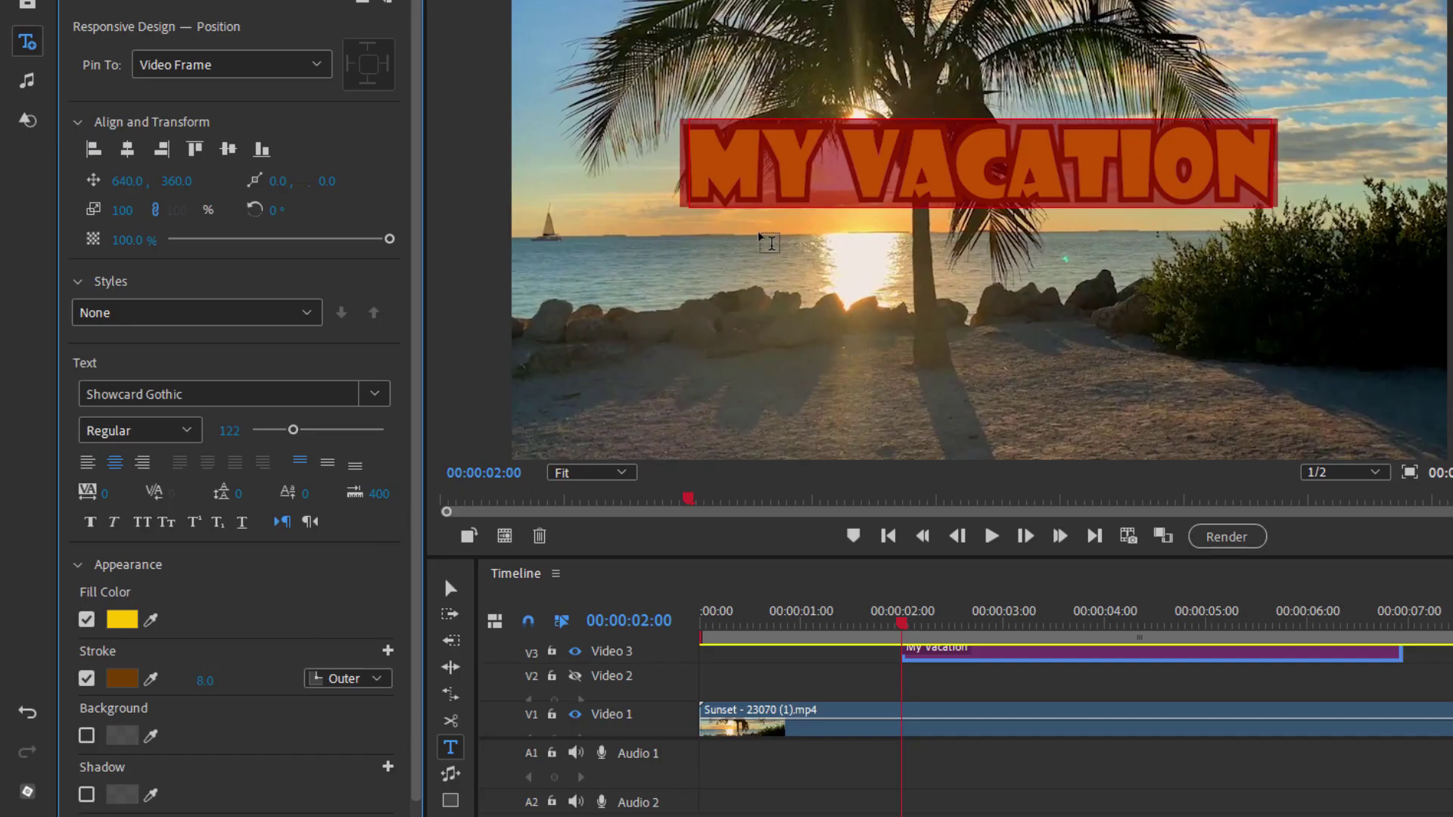
Try the Center and Inner stroke placements on the title, and return it to Outer.
left_click(377, 679)
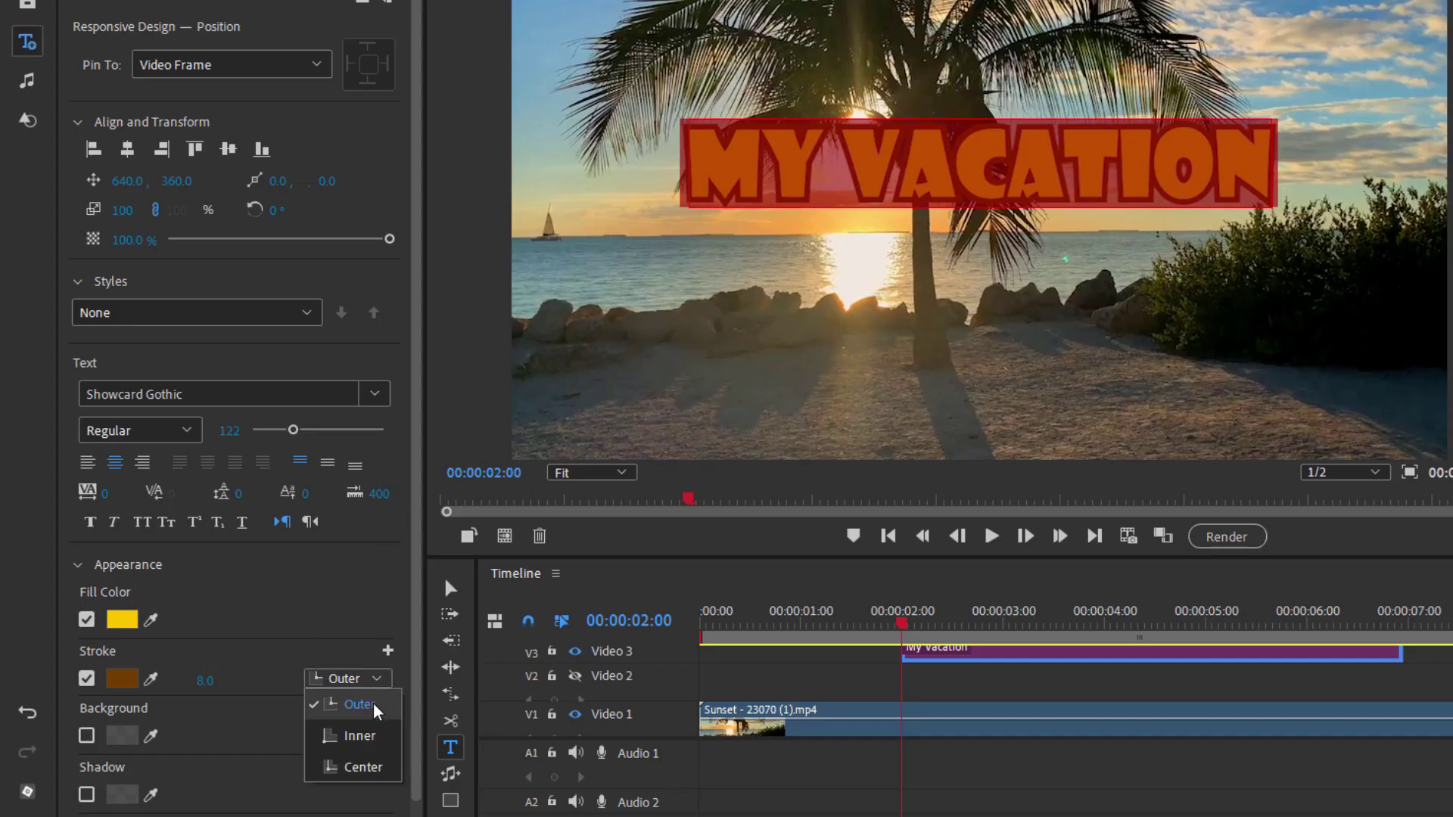
left_click(376, 768)
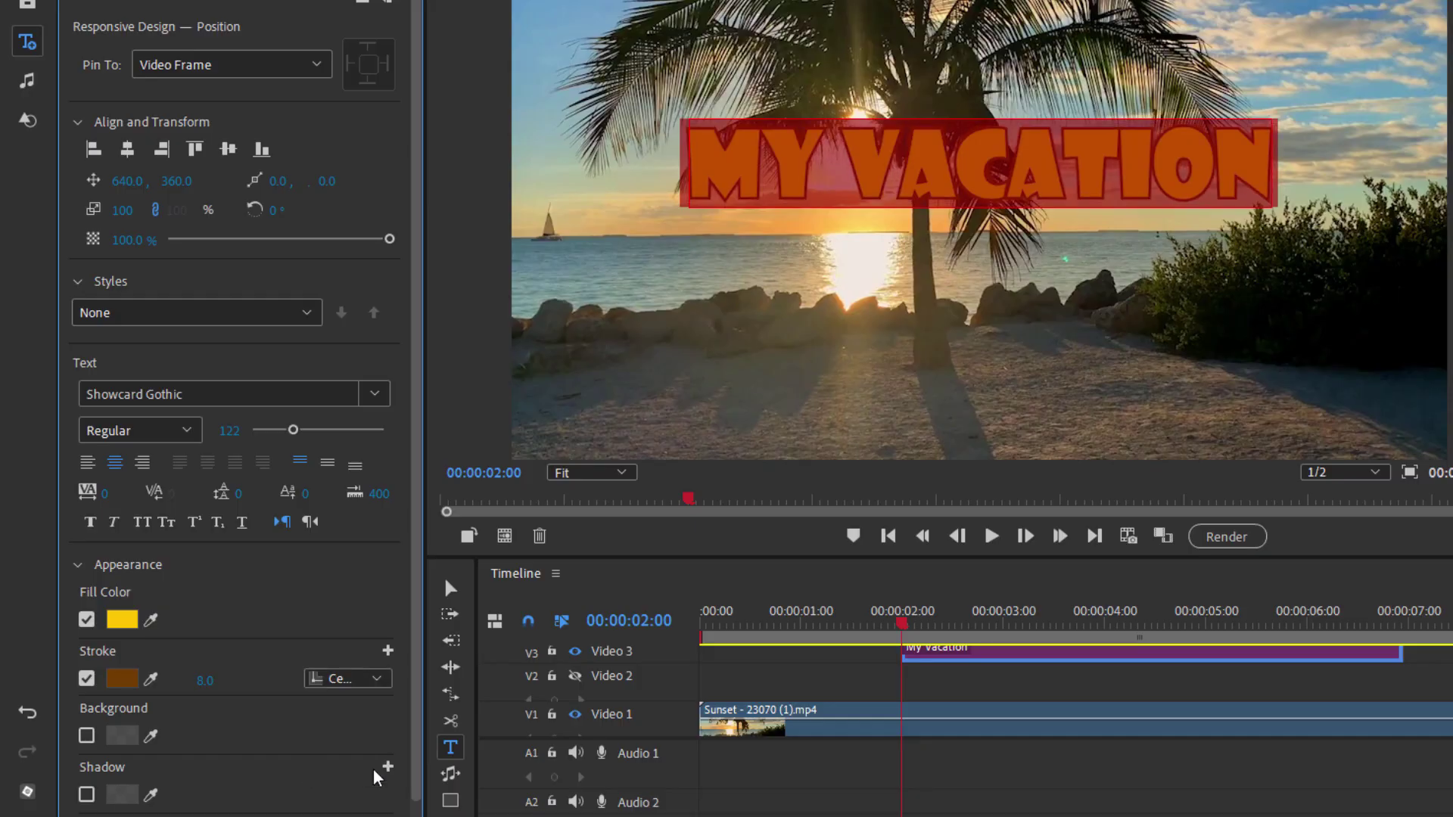
left_click(373, 686)
left_click(361, 735)
left_click(374, 681)
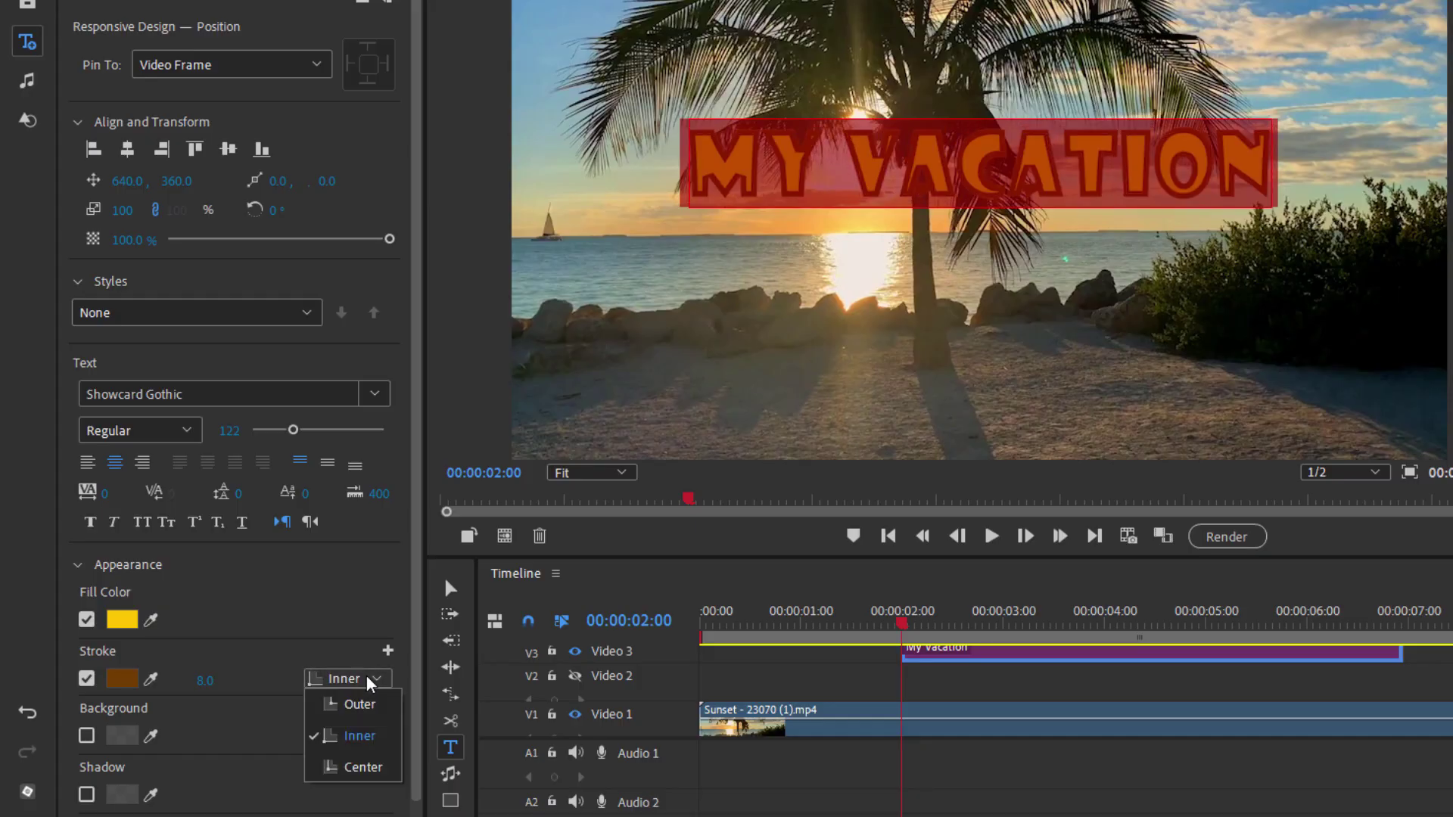
left_click(360, 705)
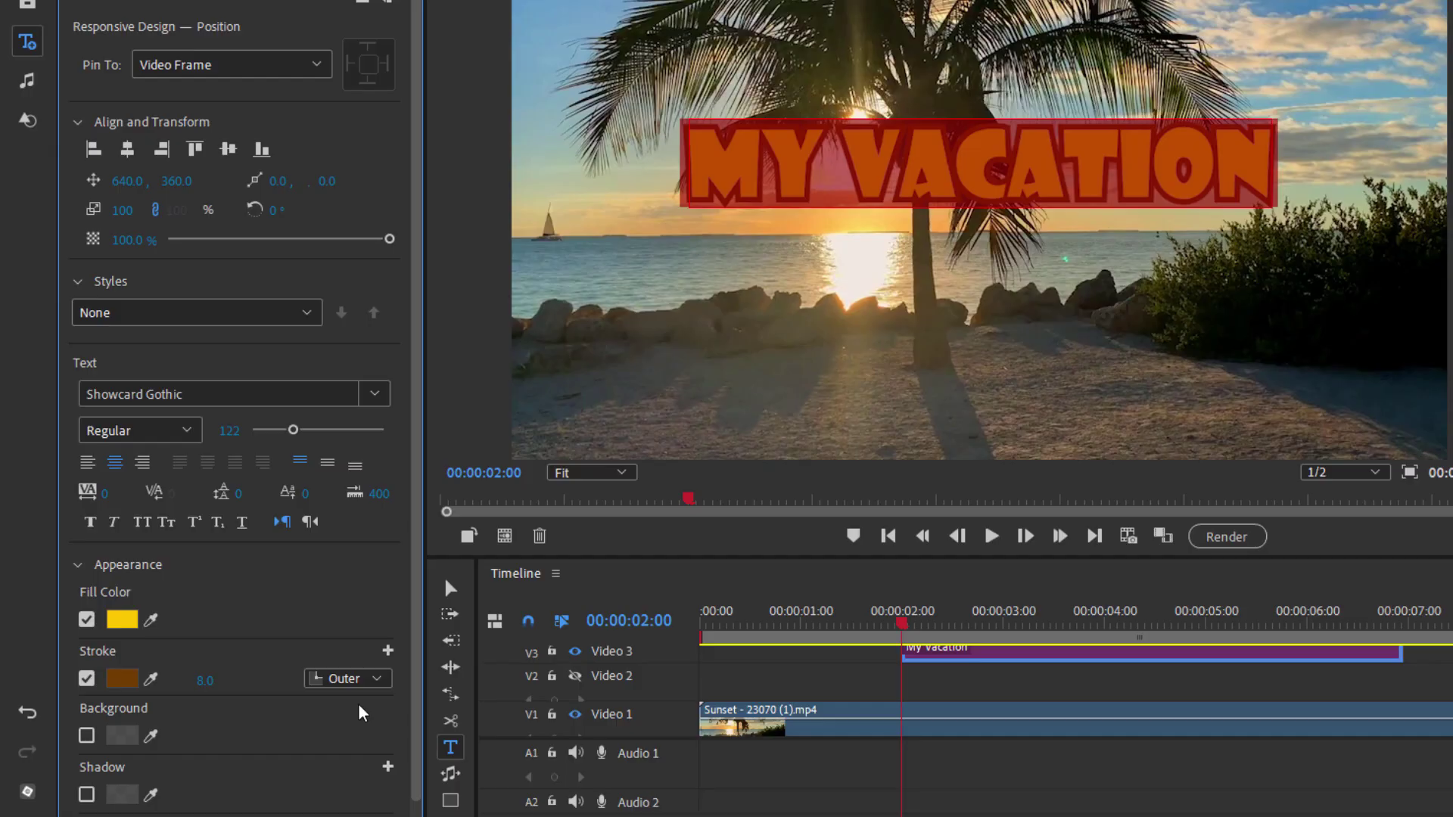
Try the Center stroke placement on the title again and restore Outer.
left_click(350, 680)
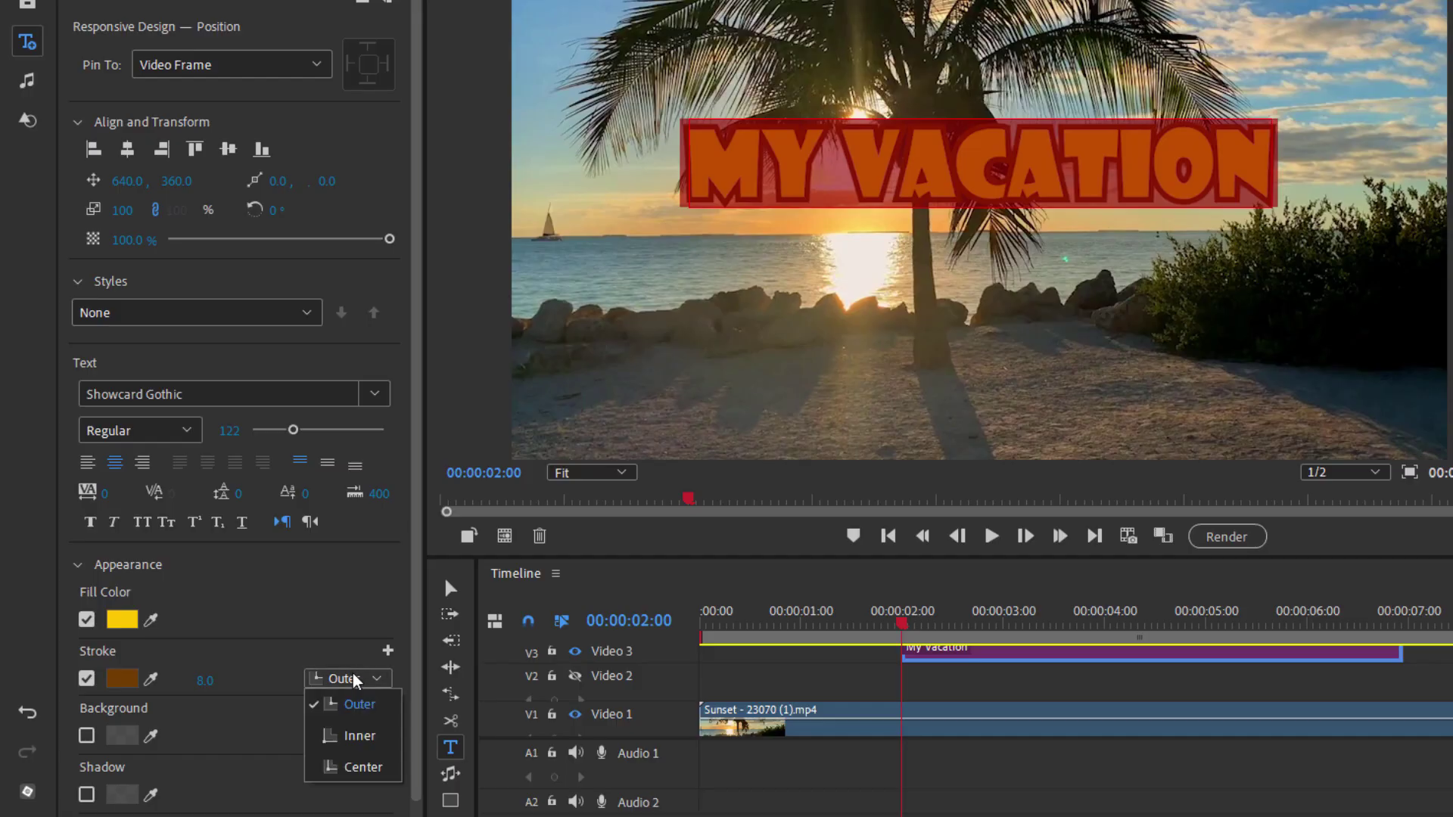
left_click(361, 767)
left_click(348, 678)
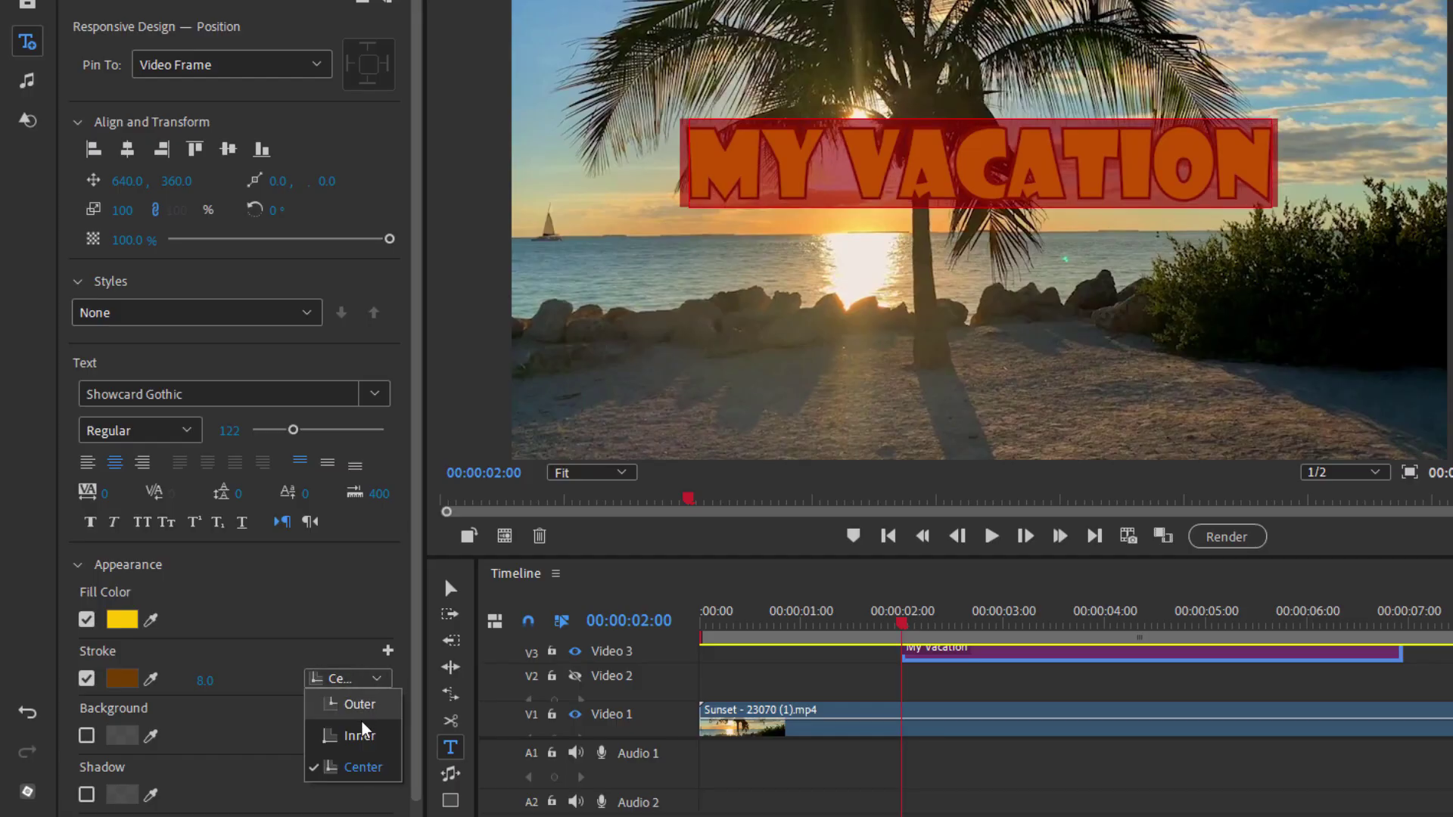
left_click(360, 705)
left_click(786, 181)
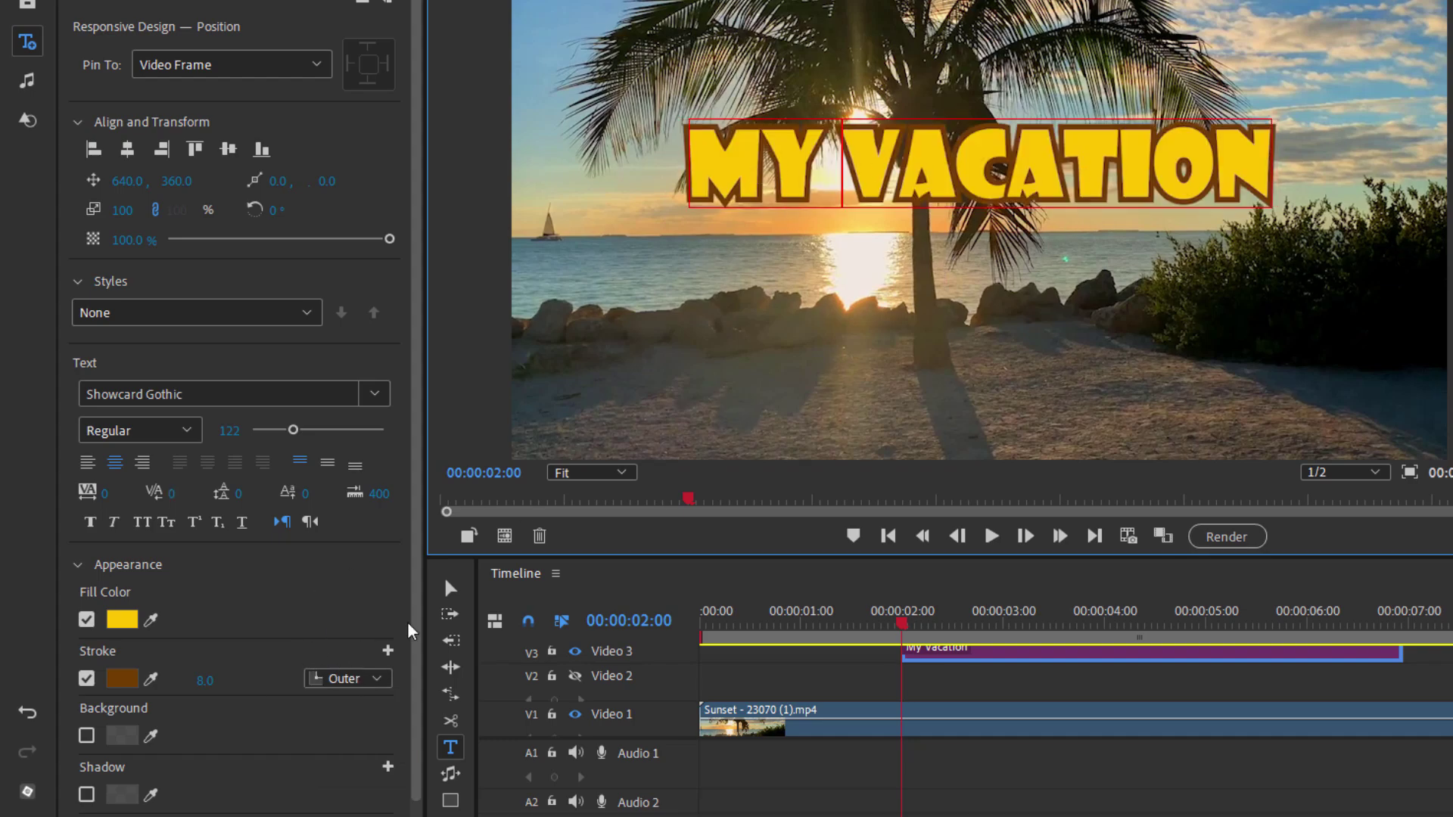
Select the whole title text and enable a background behind it in cyan 01FCFF.
scroll(418, 640, "down", 2)
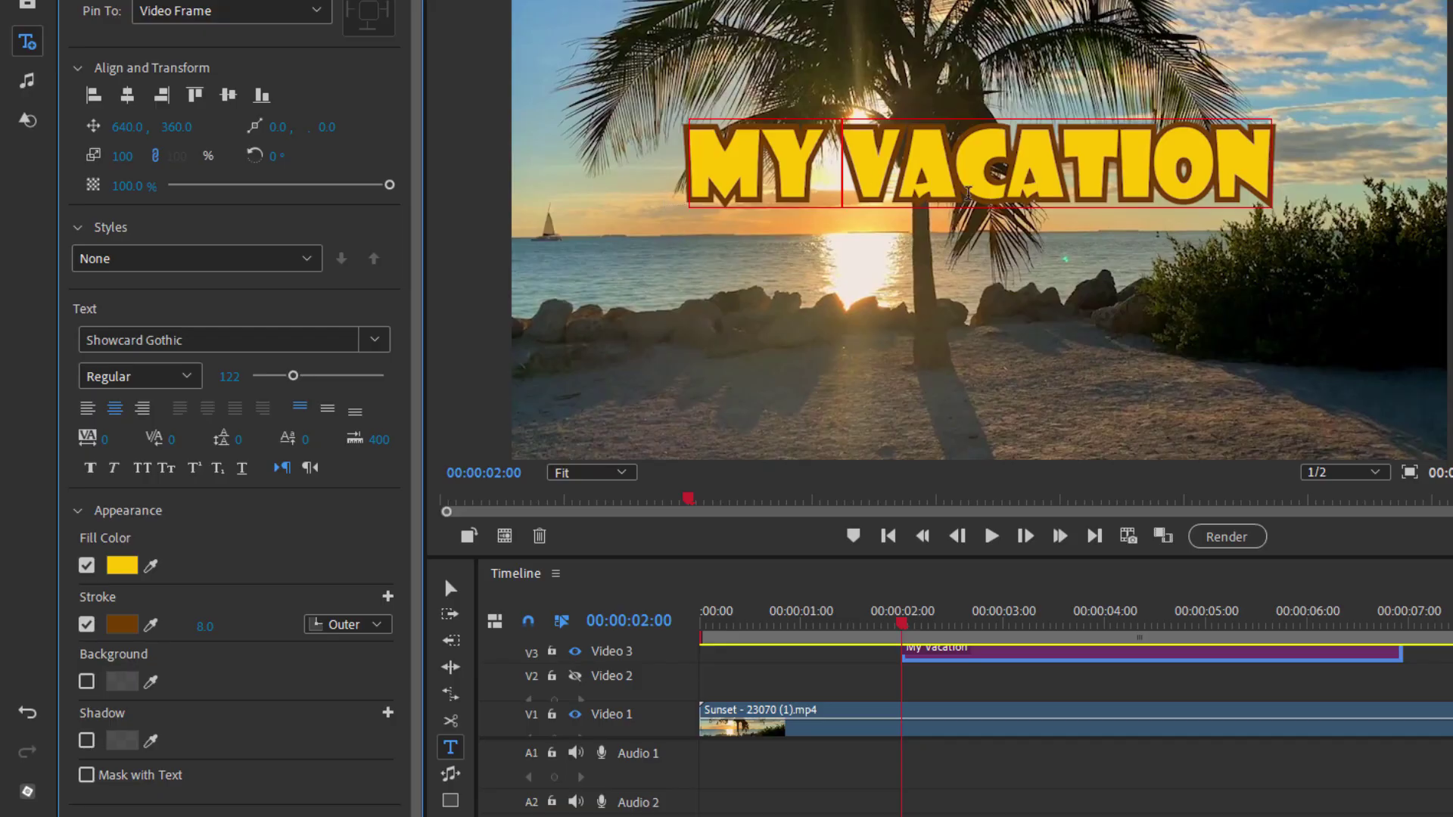
left_click(796, 176)
key("ctrl+a")
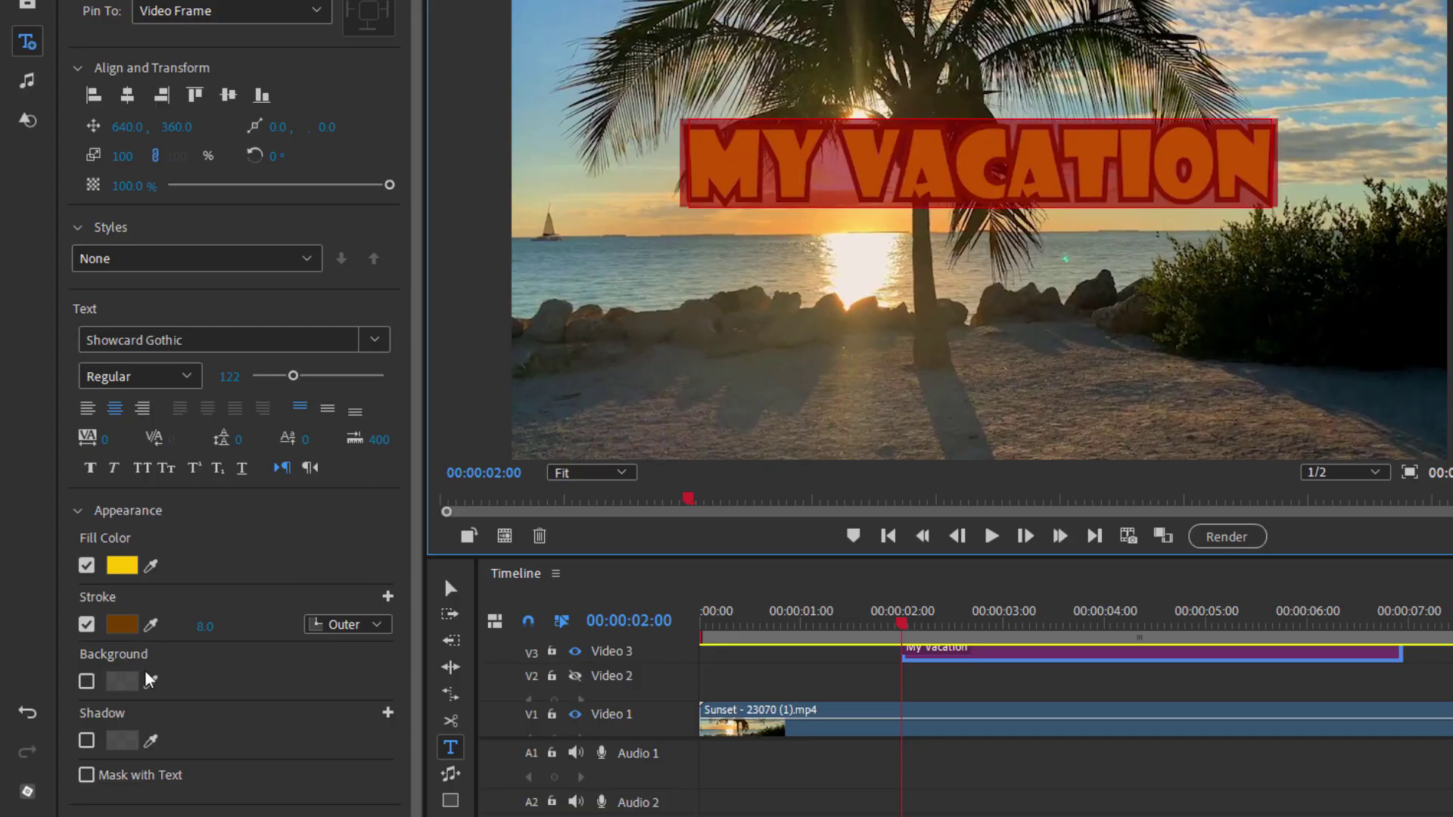
left_click(87, 682)
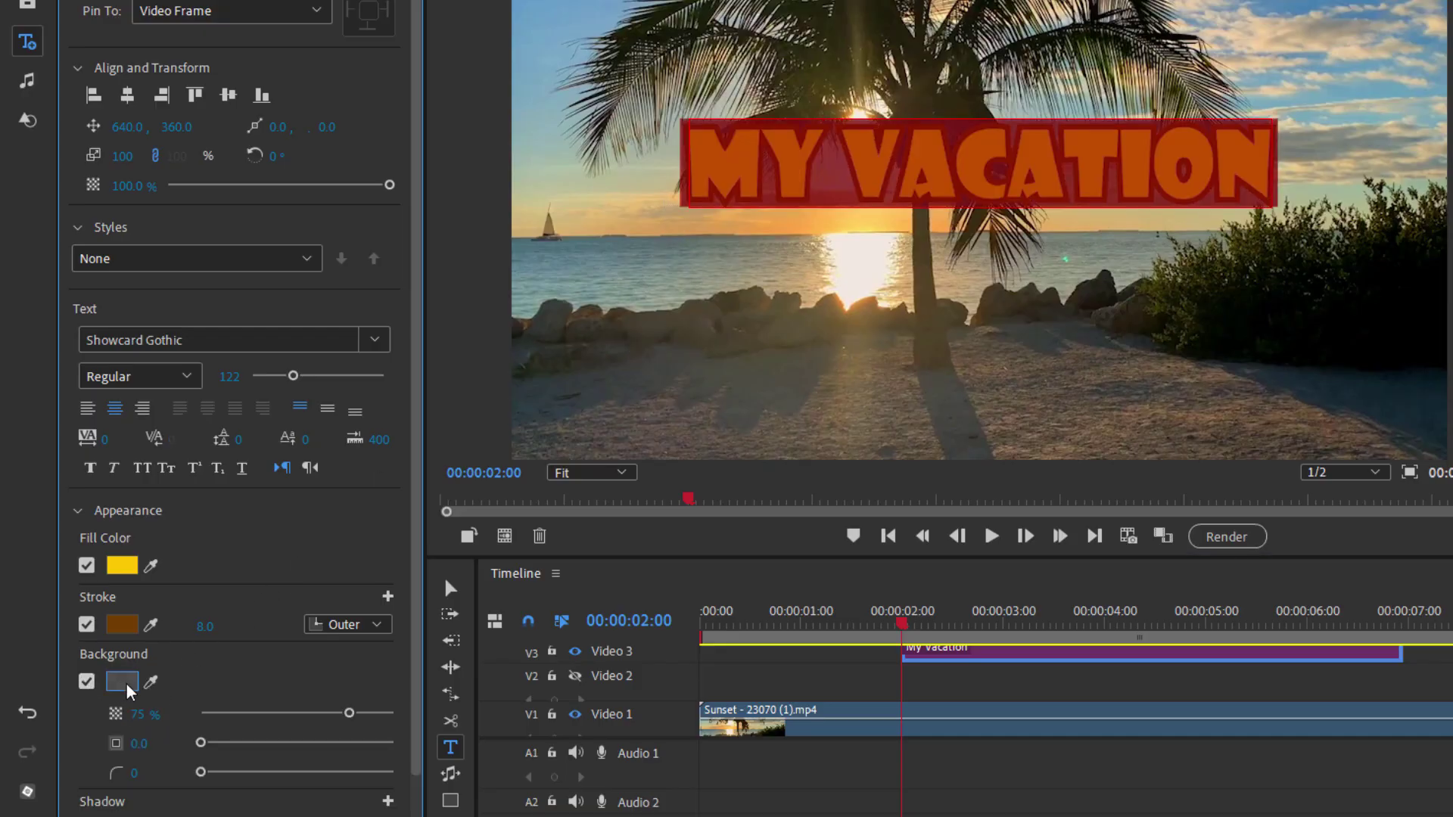
left_click(122, 682)
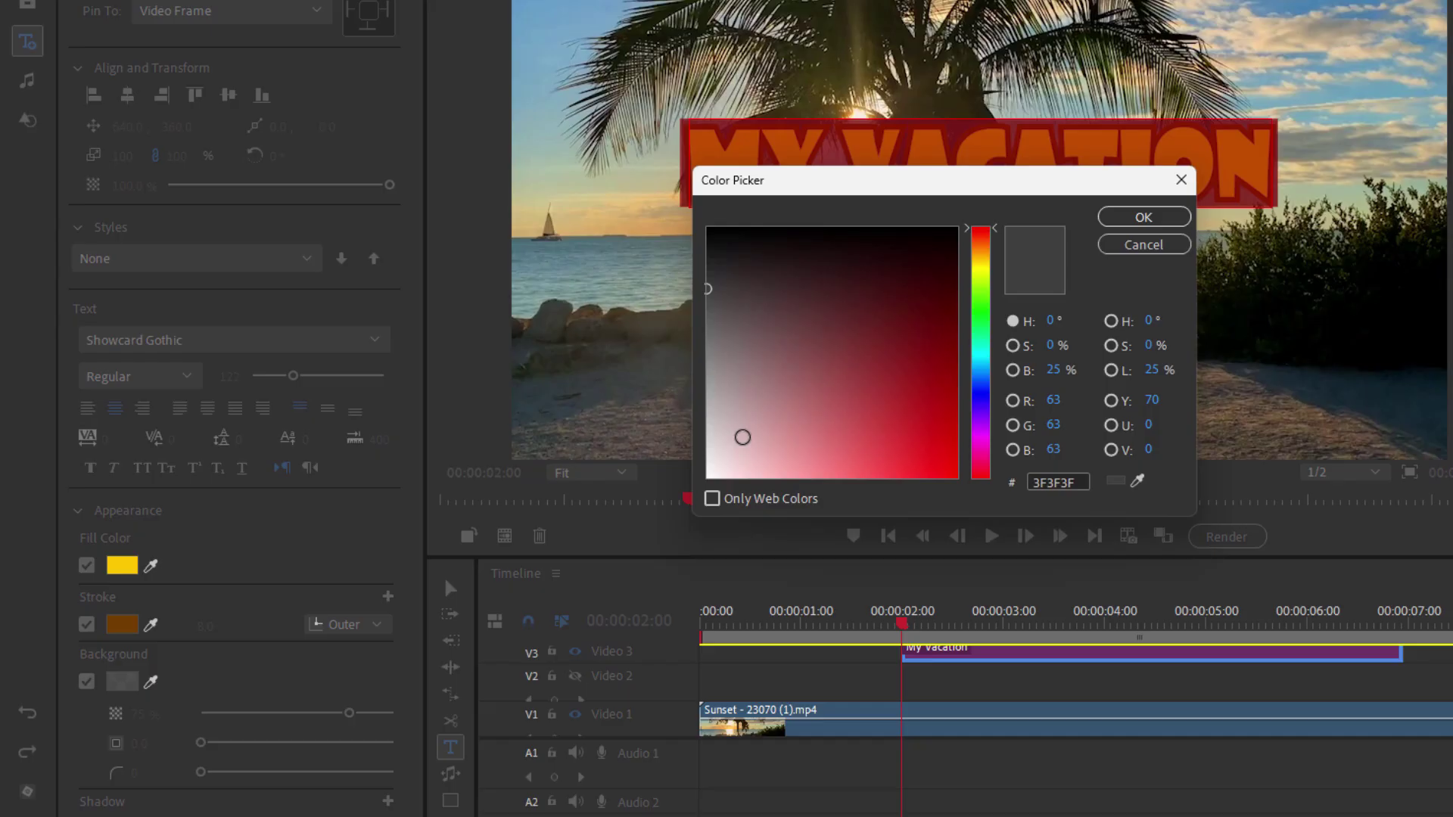
left_click(982, 355)
left_click_drag(944, 427, 956, 476)
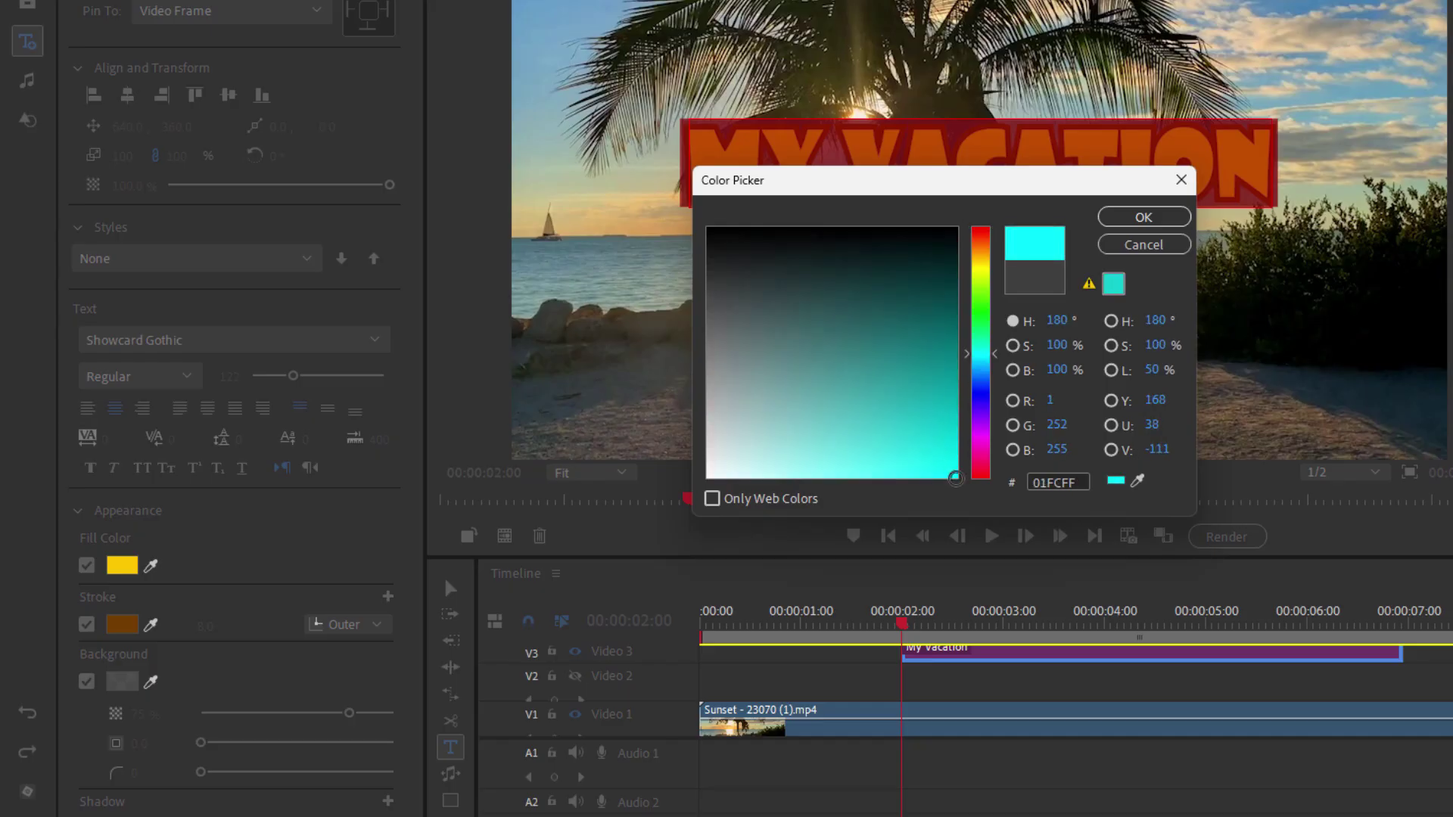
left_click(1143, 218)
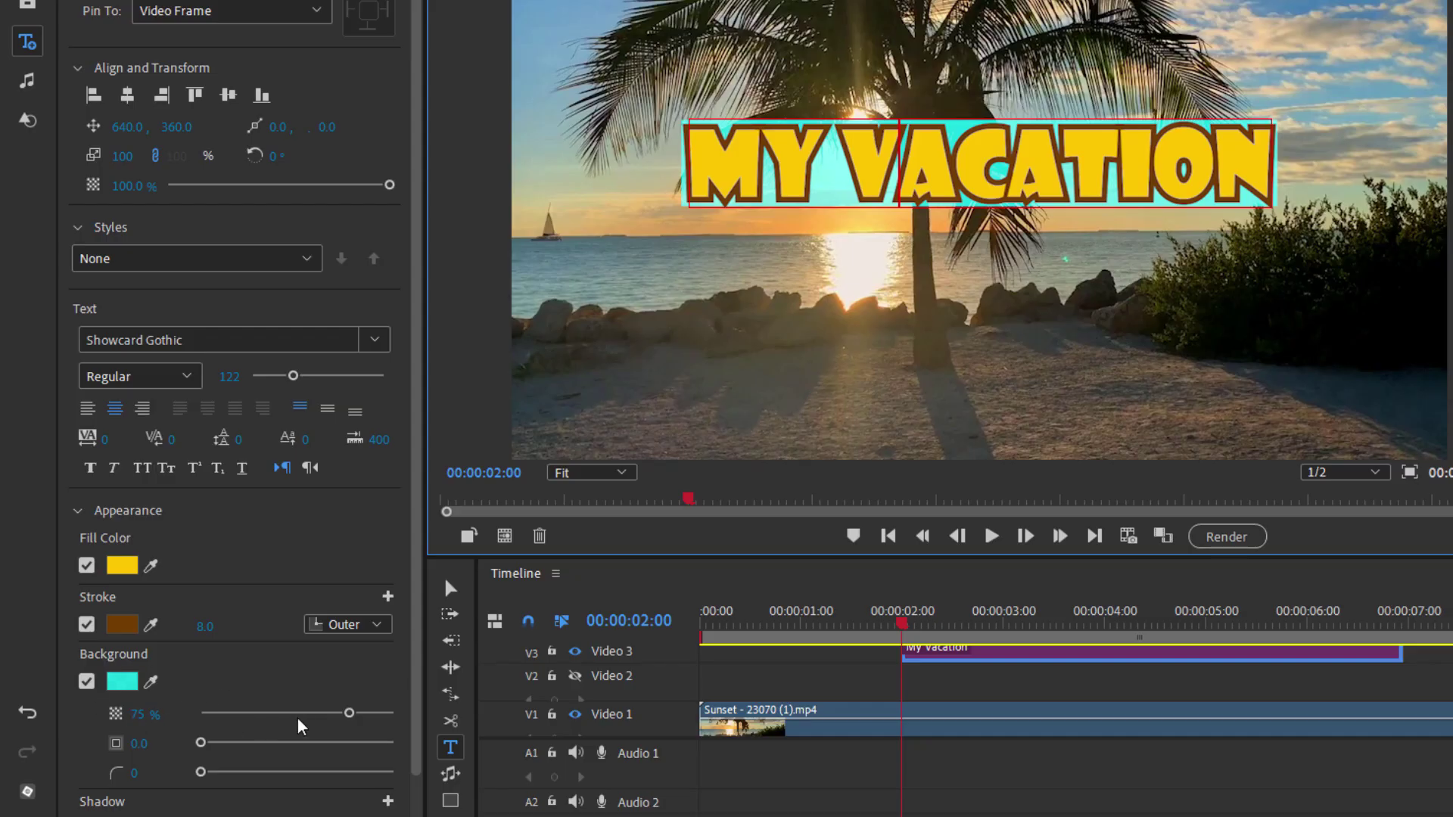
Set the title background's opacity to 39%, its size to 13.7 and its corner radius to 21.
left_click_drag(350, 713, 276, 714)
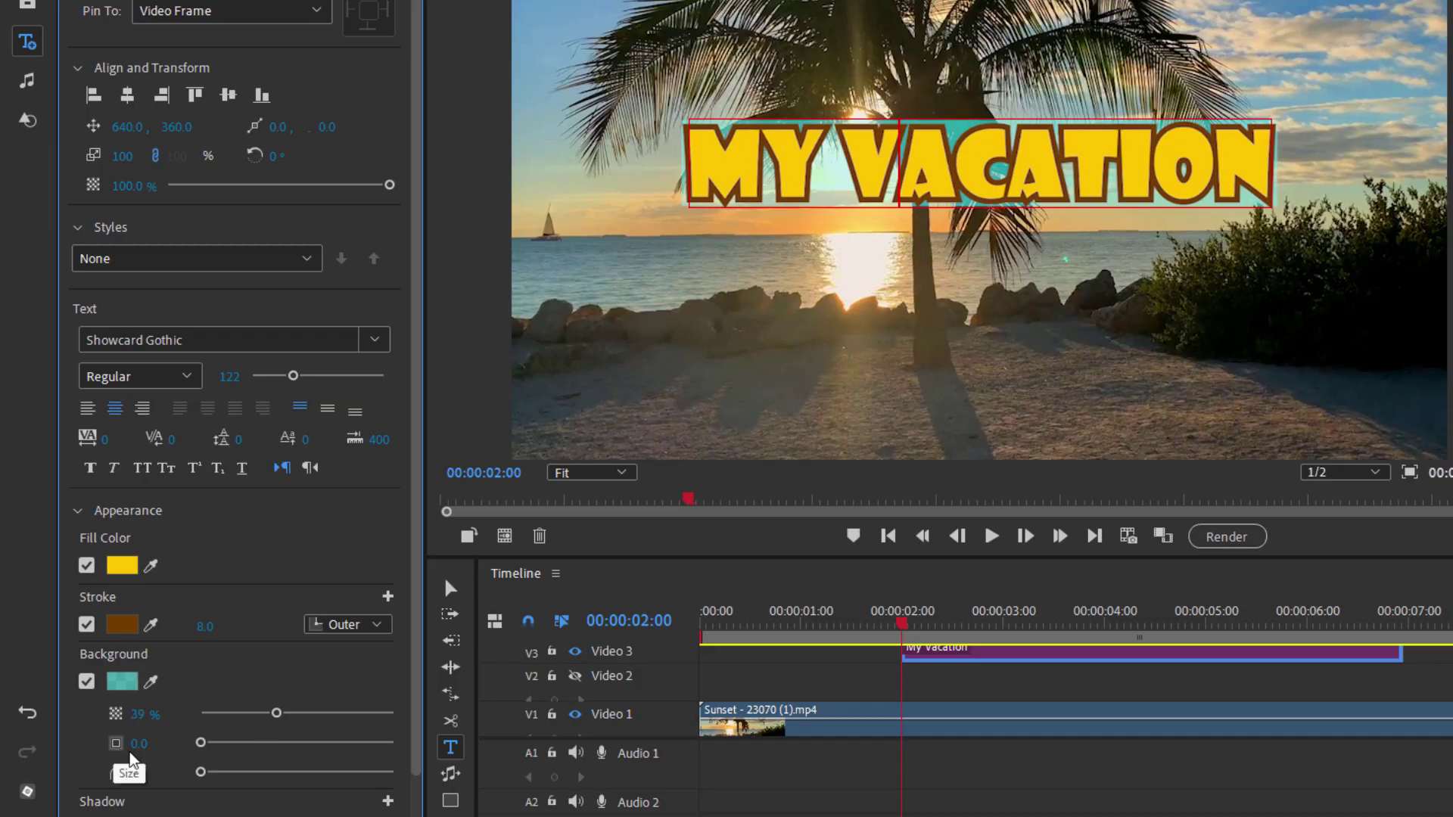
left_click_drag(202, 743, 236, 773)
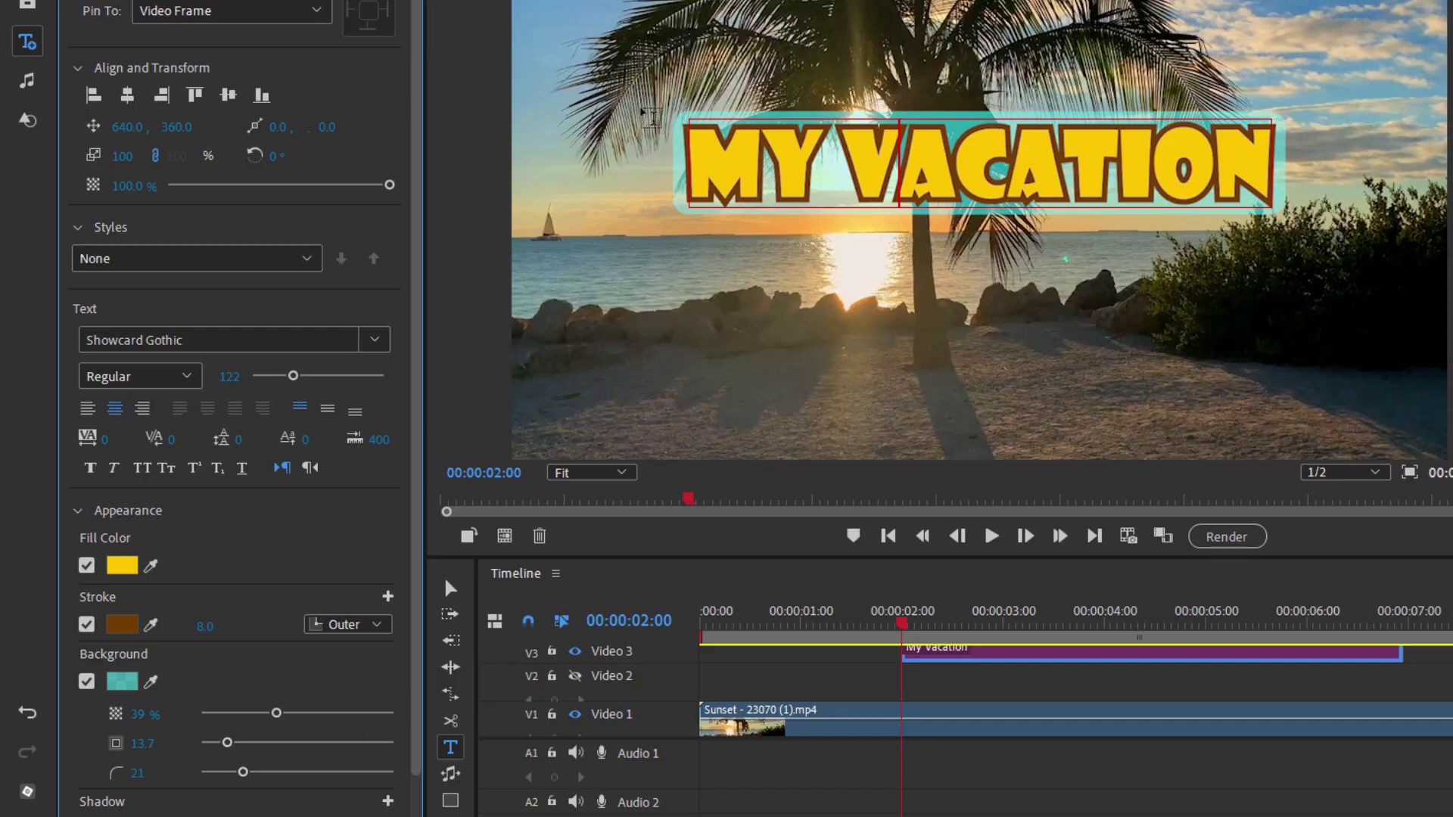
Enable a shadow on the title with 90% opacity and a 132° angle.
scroll(265, 640, "down", 2)
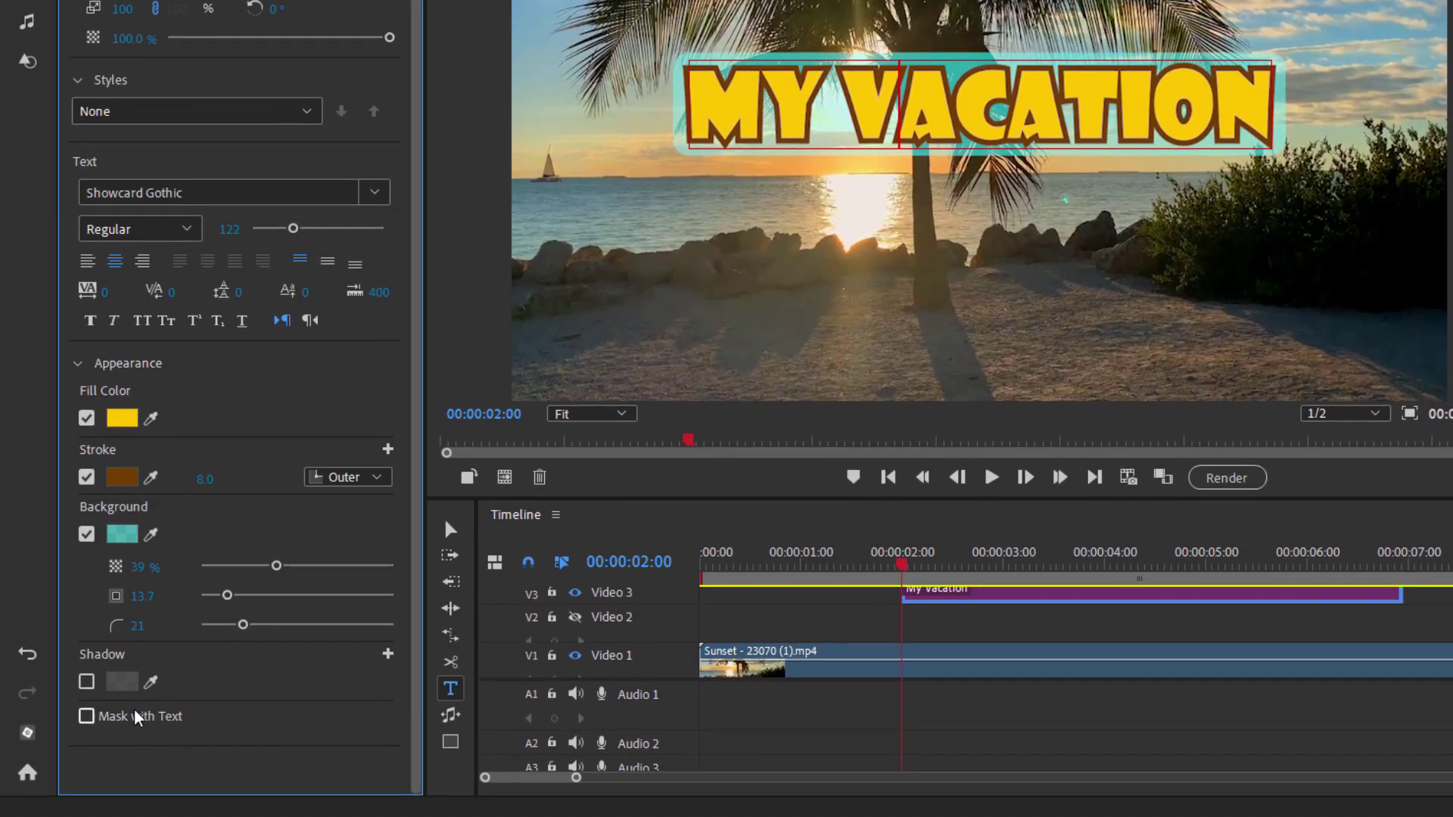
left_click(87, 741)
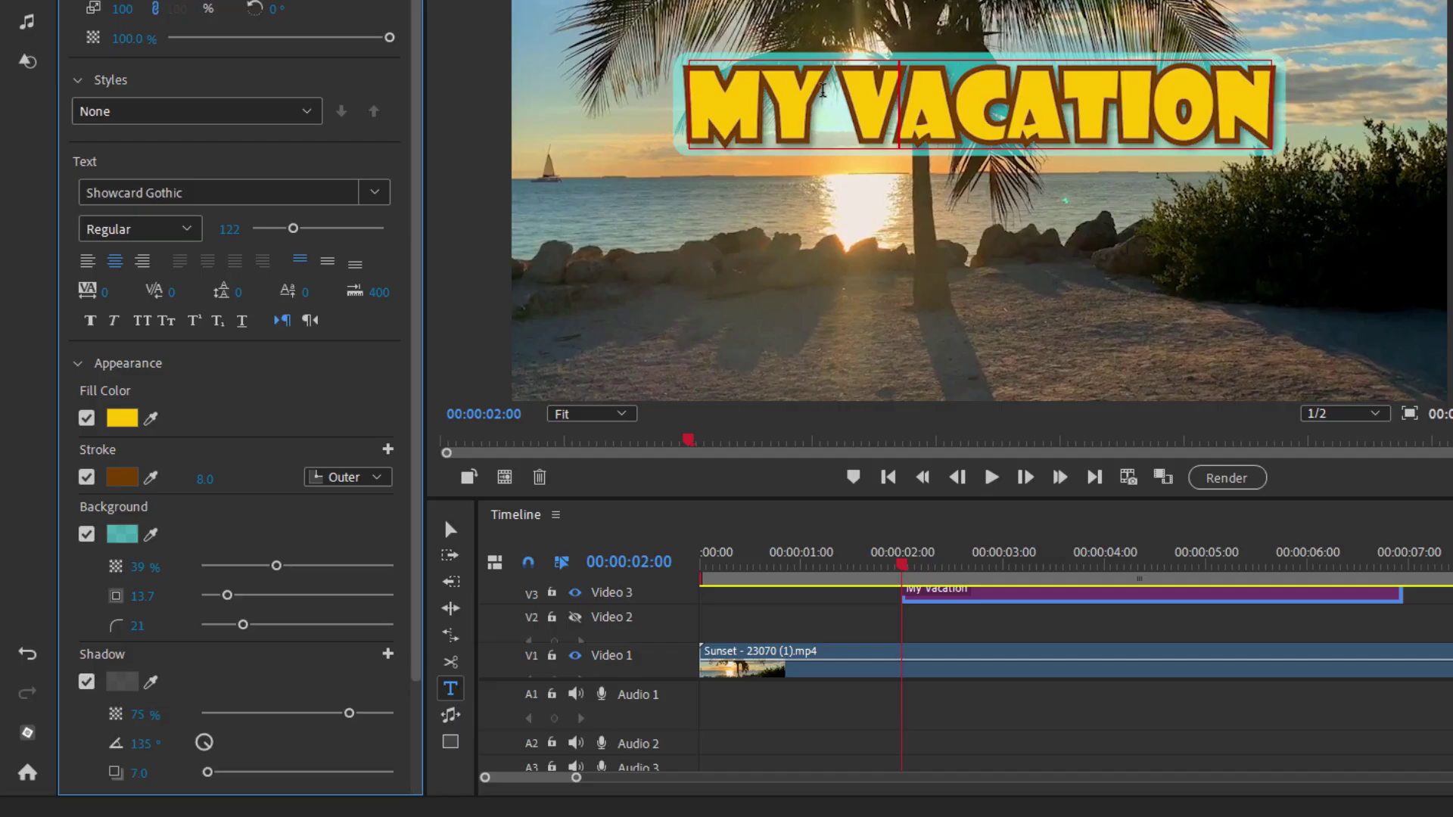
left_click_drag(353, 716, 376, 718)
left_click(207, 753)
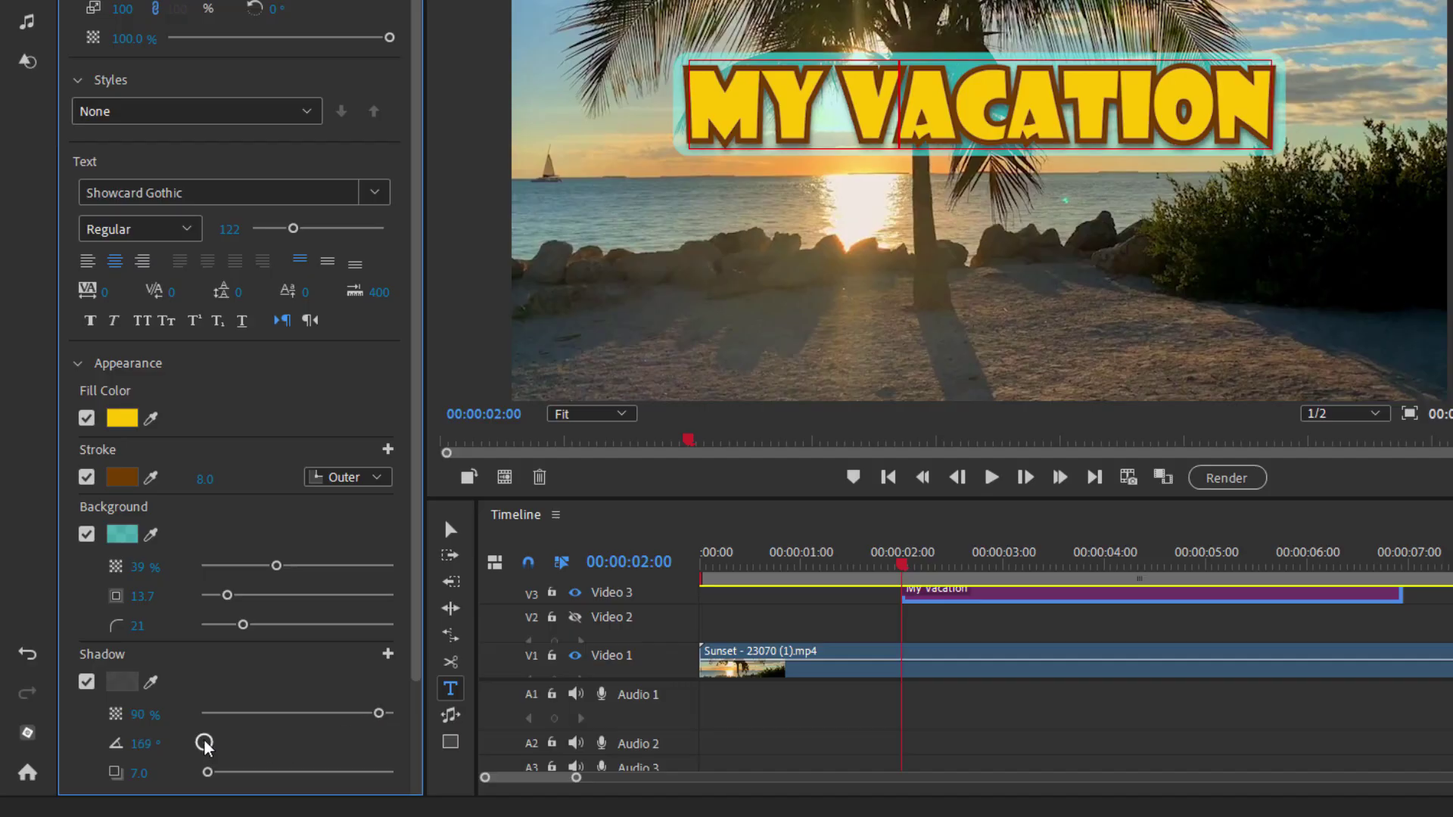
left_click_drag(208, 752, 217, 759)
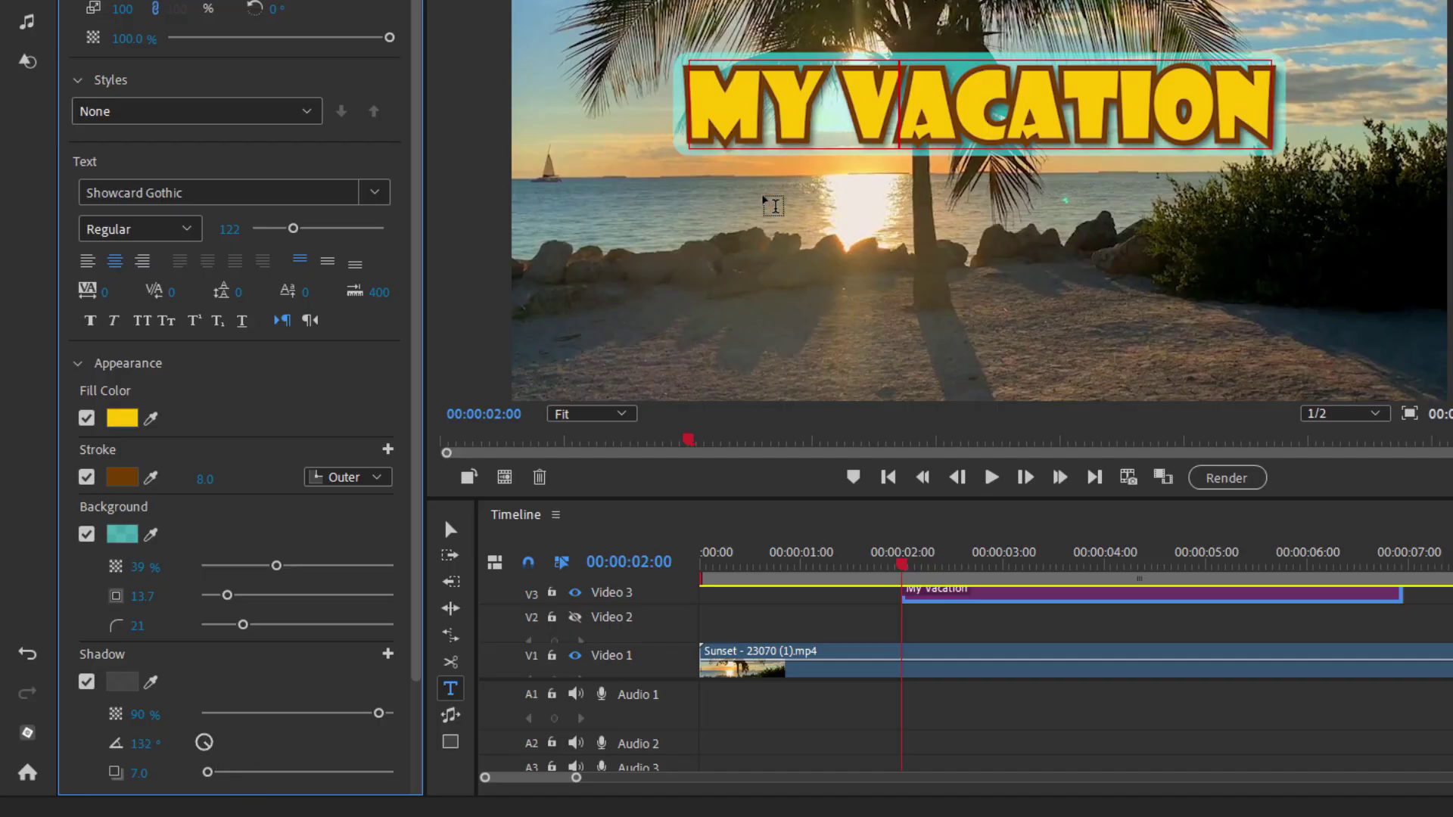
Adjust the title shadow to a distance of 11.2, size 0.0, blur 34 and opacity 82%.
mouse_move(208, 772)
left_mouse_down()
mouse_move(223, 775)
mouse_move(209, 772)
left_mouse_up()
scroll(413, 643, "down", 3)
mouse_move(200, 654)
left_mouse_down()
mouse_move(237, 655)
mouse_move(209, 655)
mouse_move(228, 684)
mouse_move(199, 655)
left_mouse_up()
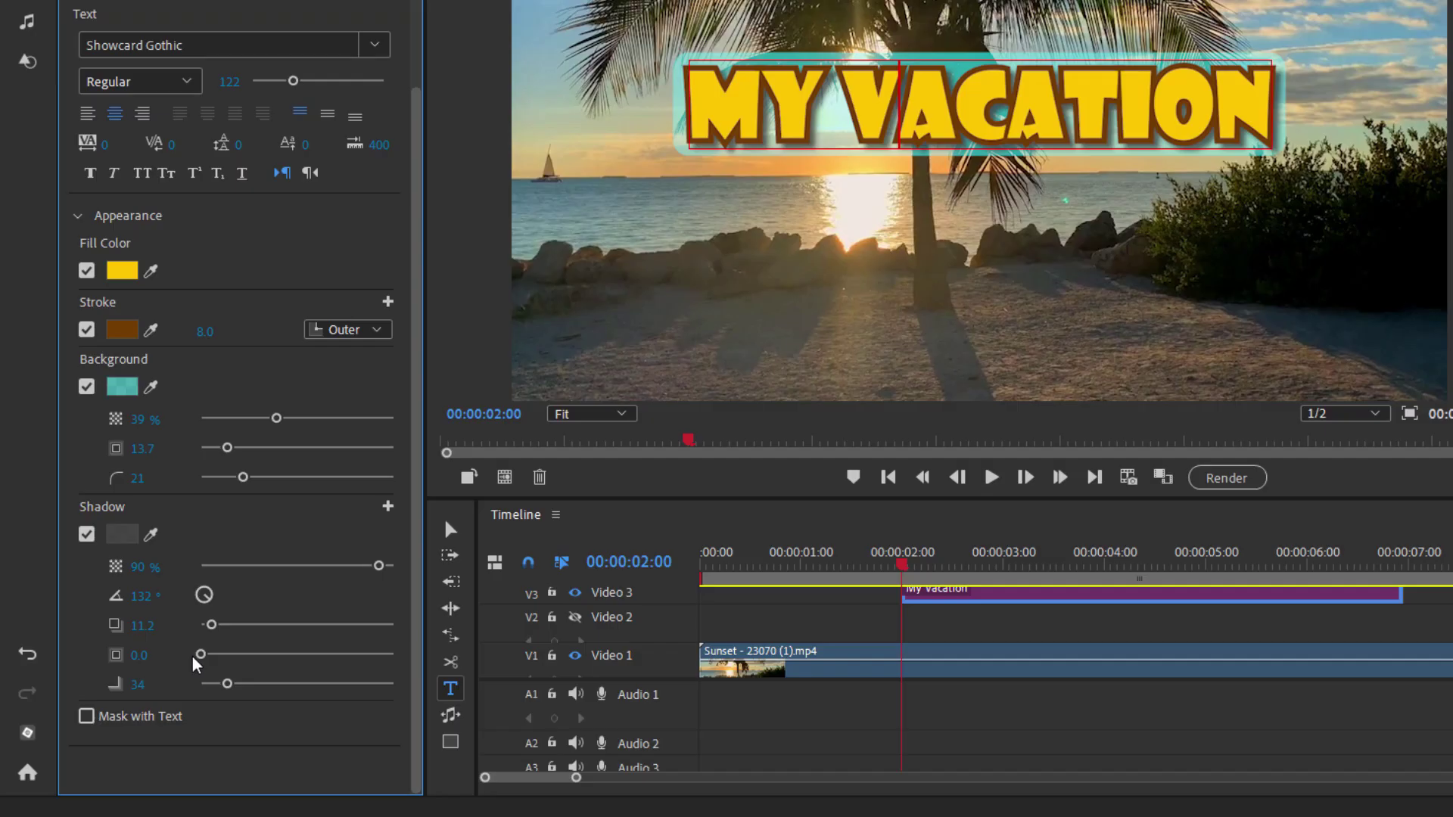
left_click_drag(379, 566, 359, 570)
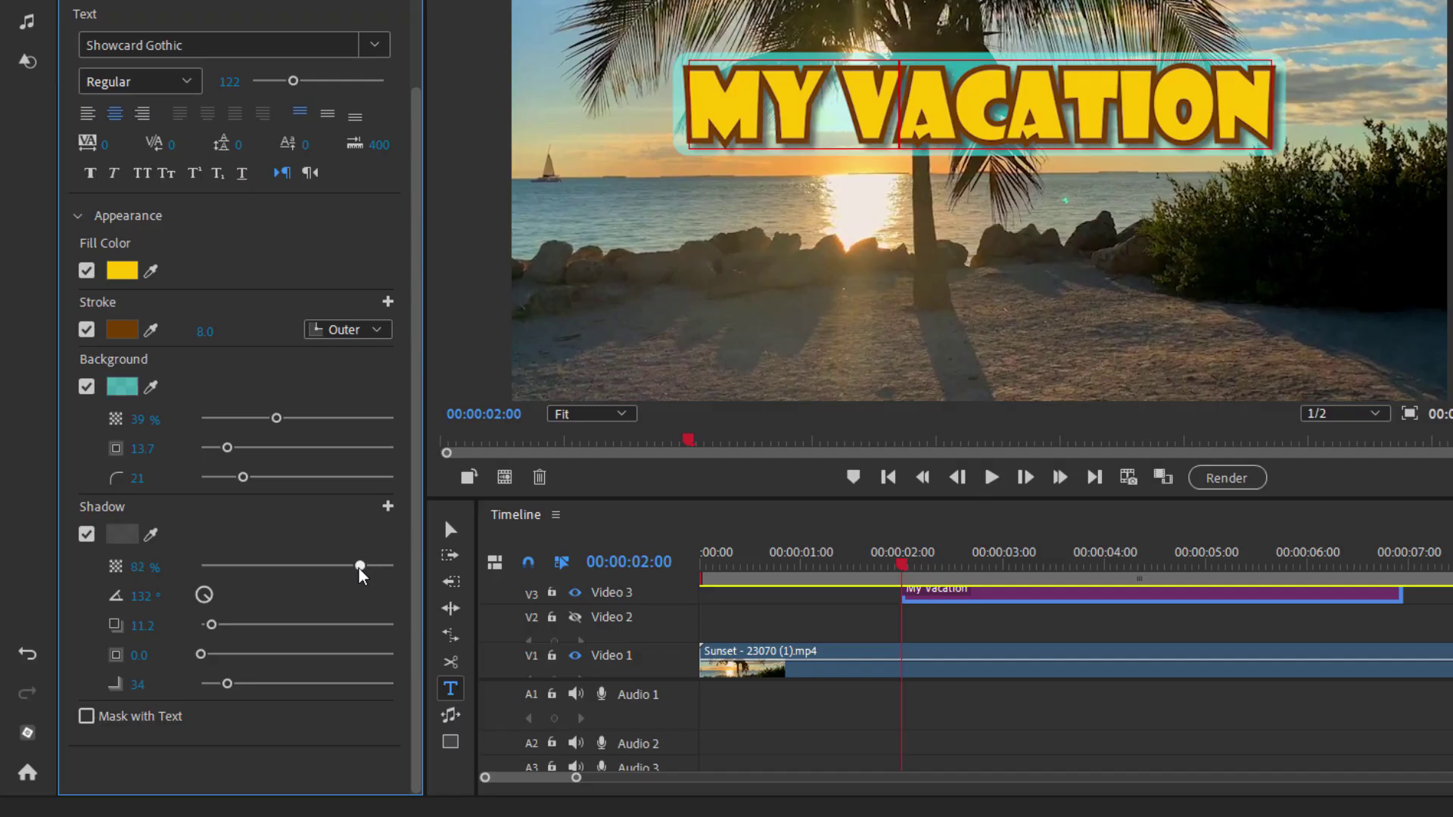
scroll(356, 228, "up", 5)
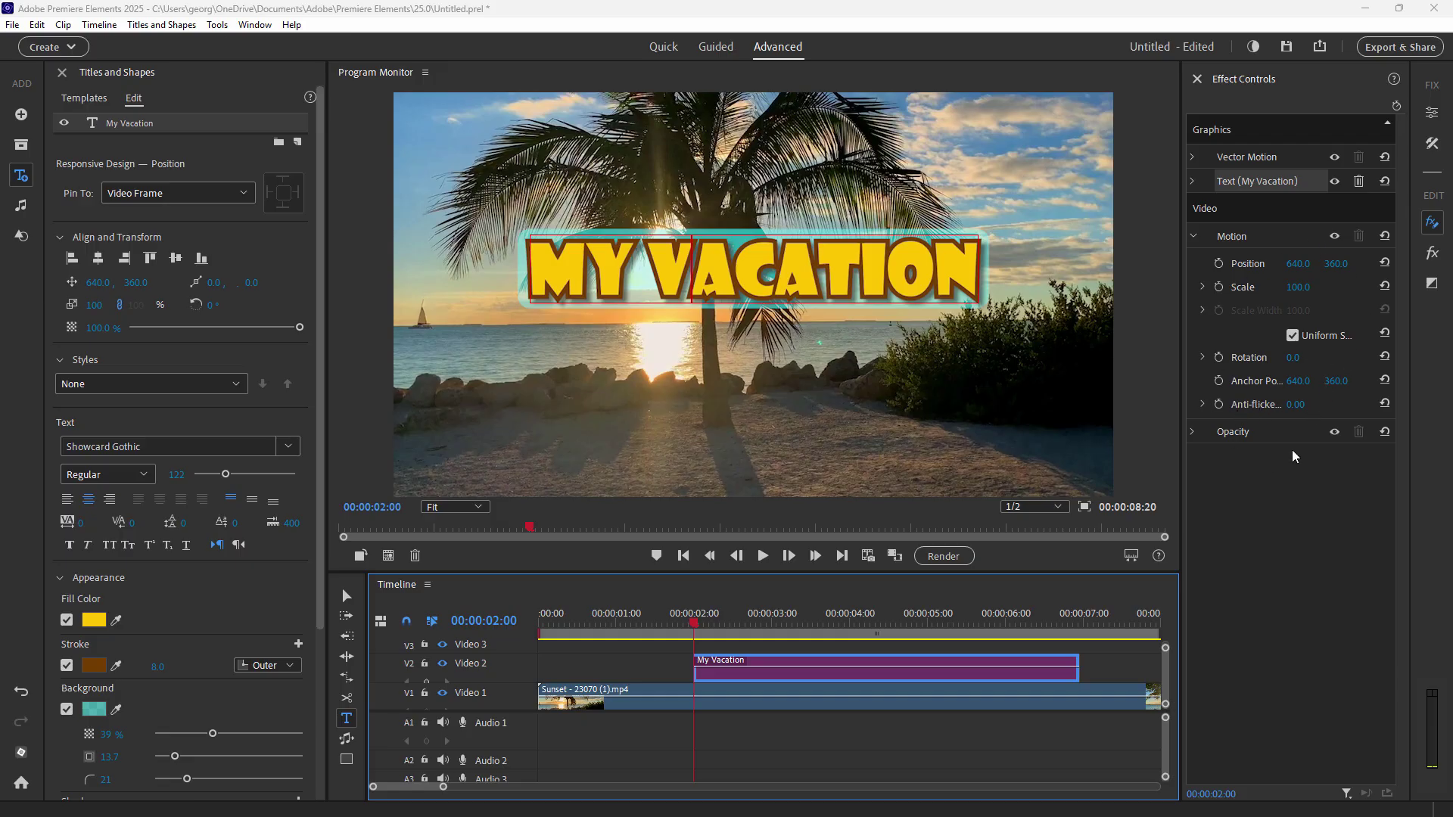
Set the title's Motion rotation to -22°.
left_click(1293, 359)
left_click_drag(1293, 358, 1277, 358)
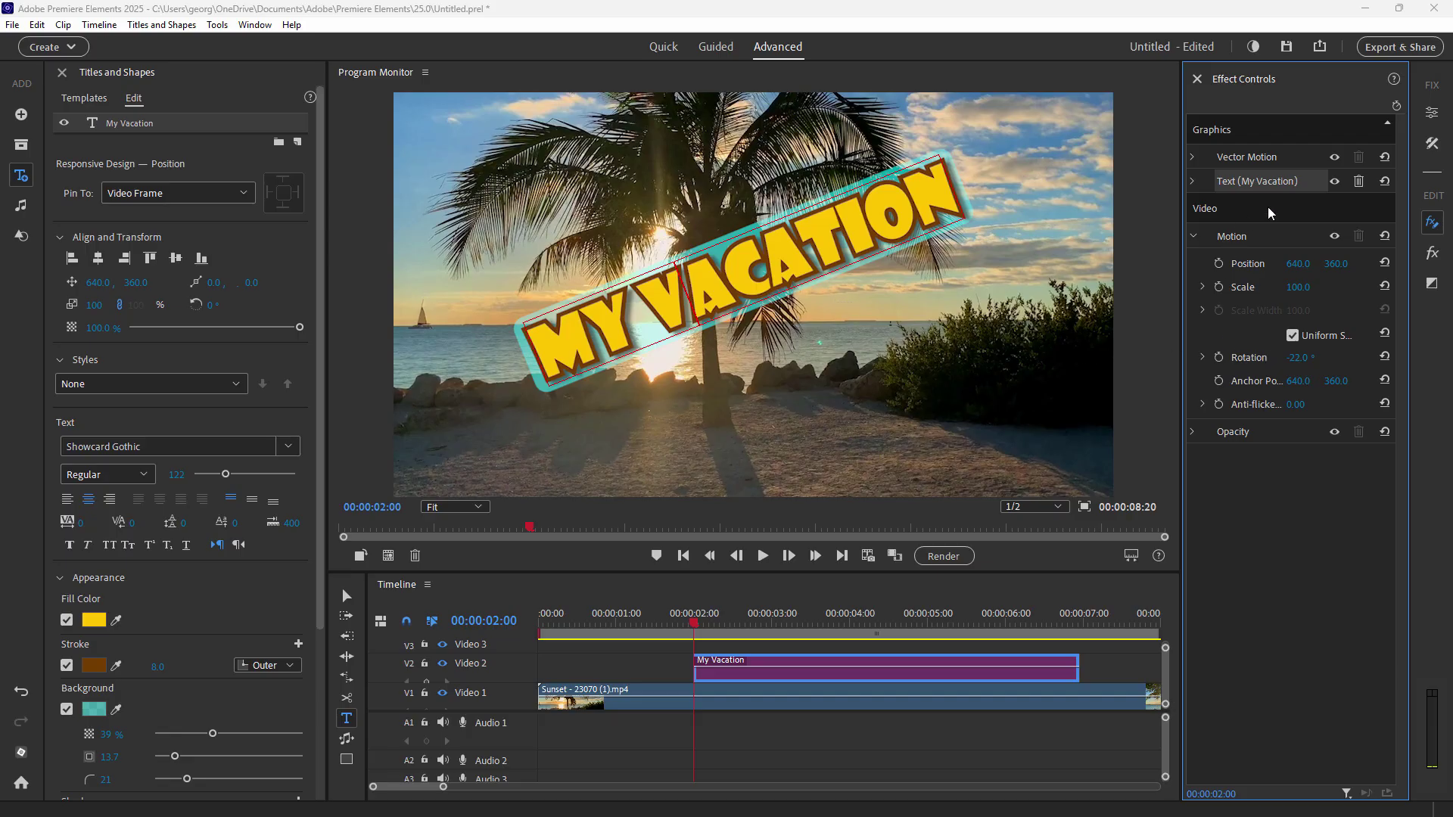
Try turning on keyframe animation for the title's rotation, and remove its keyframes again.
left_click(1221, 360)
left_click(1220, 362)
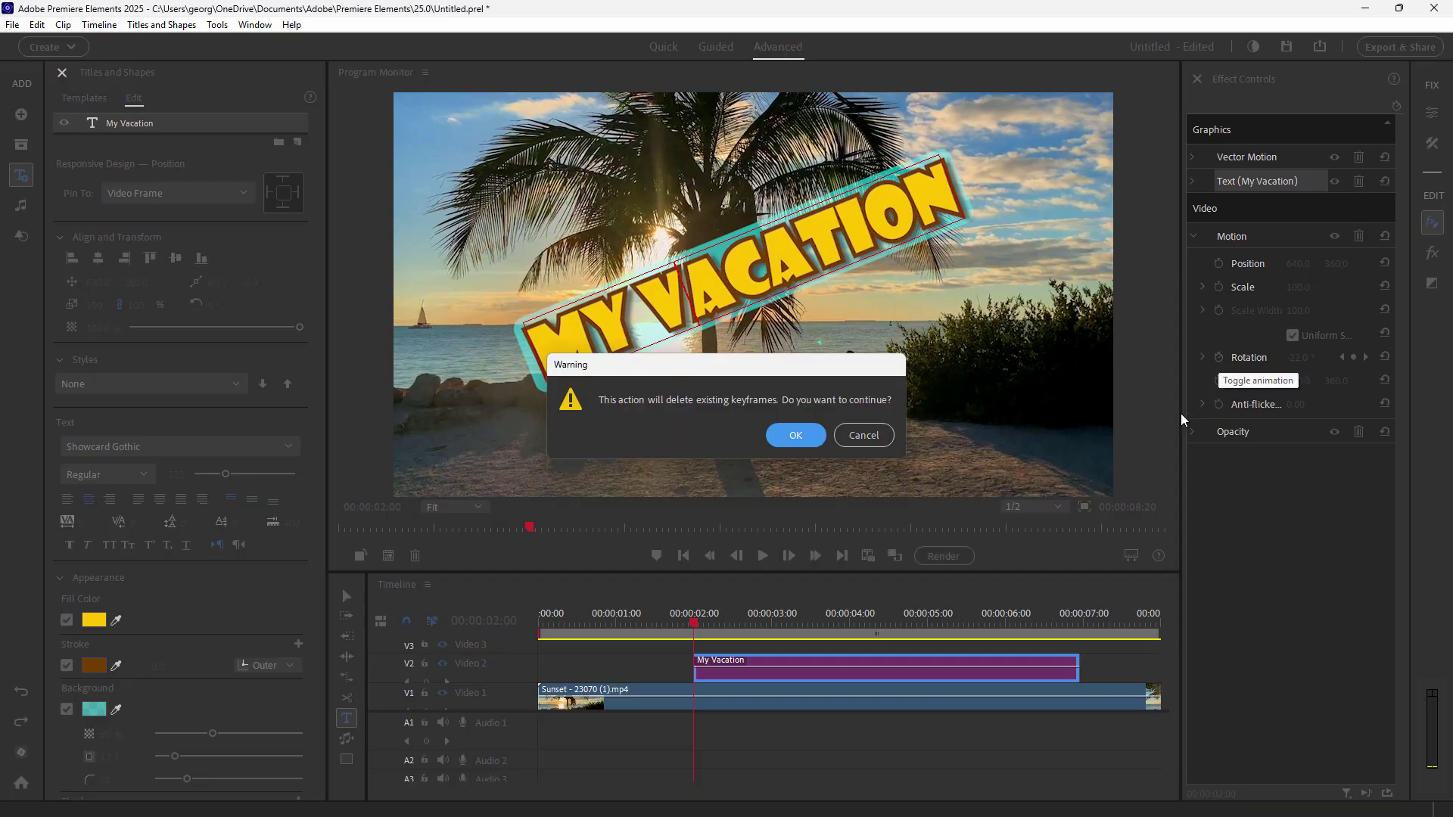
left_click(822, 436)
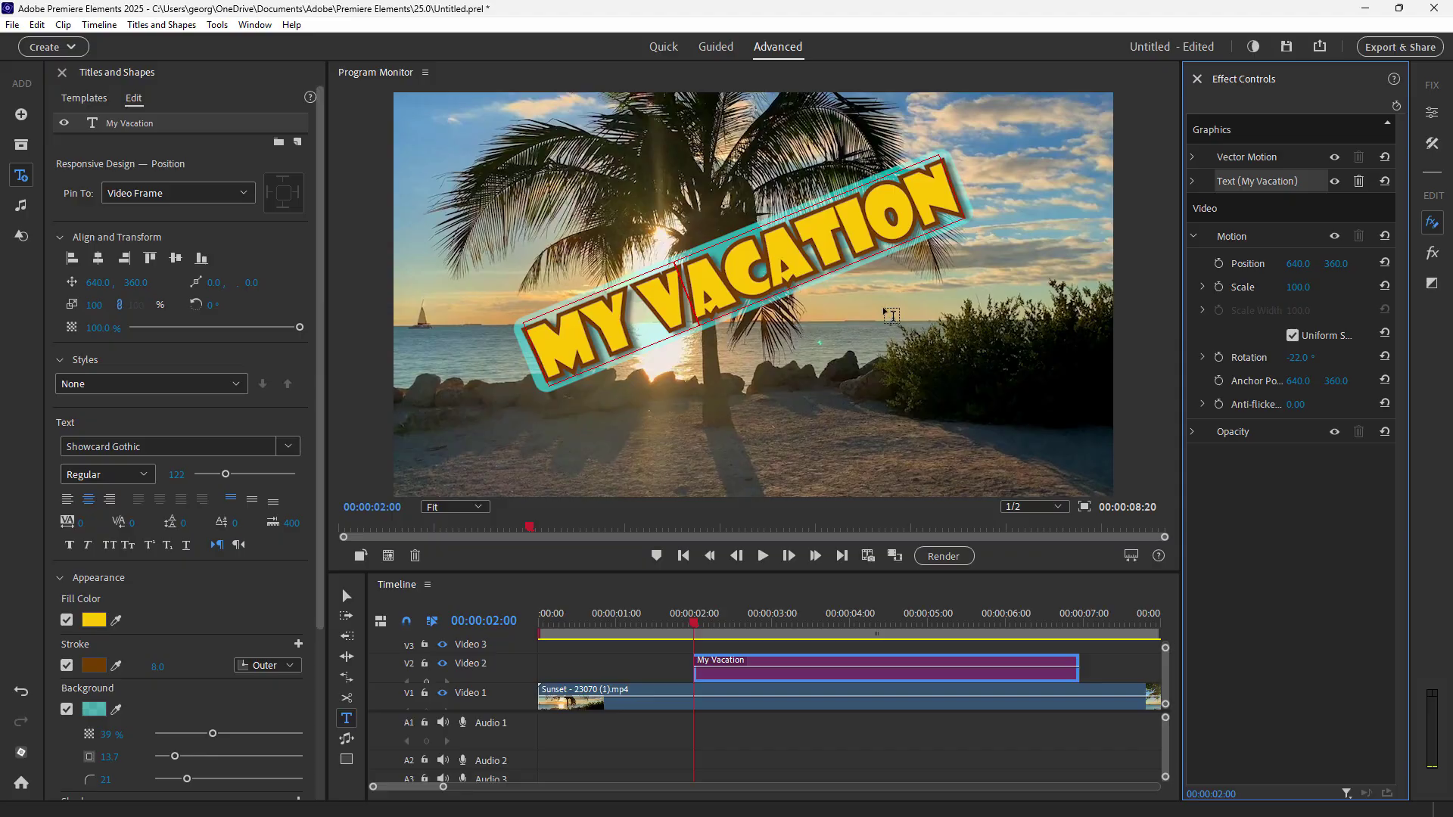
Preview a Spin Away transition at the start of the My Vacation title clip and undo it.
left_click(1431, 284)
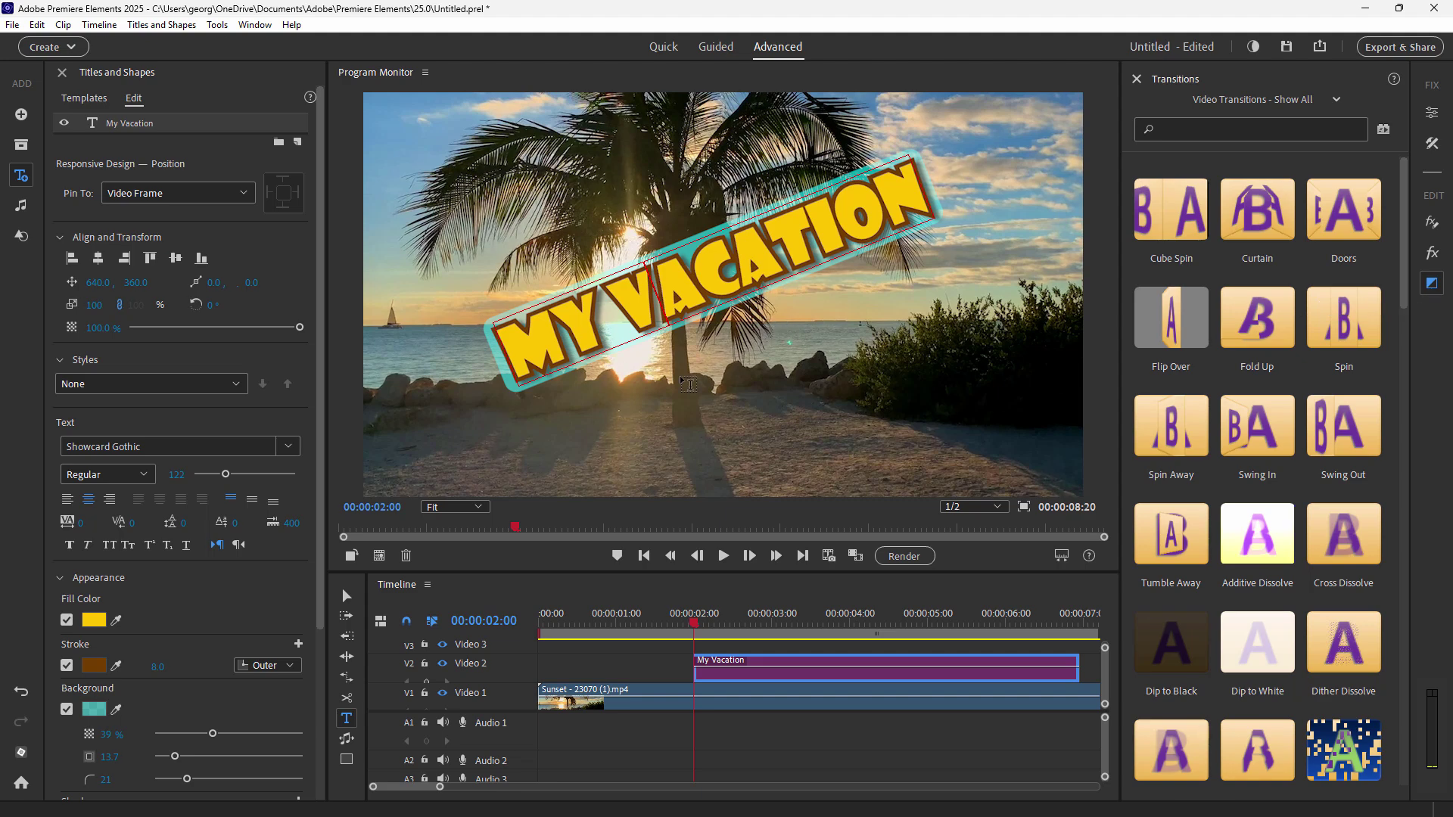
left_click(1186, 442)
left_click_drag(1184, 434, 711, 669)
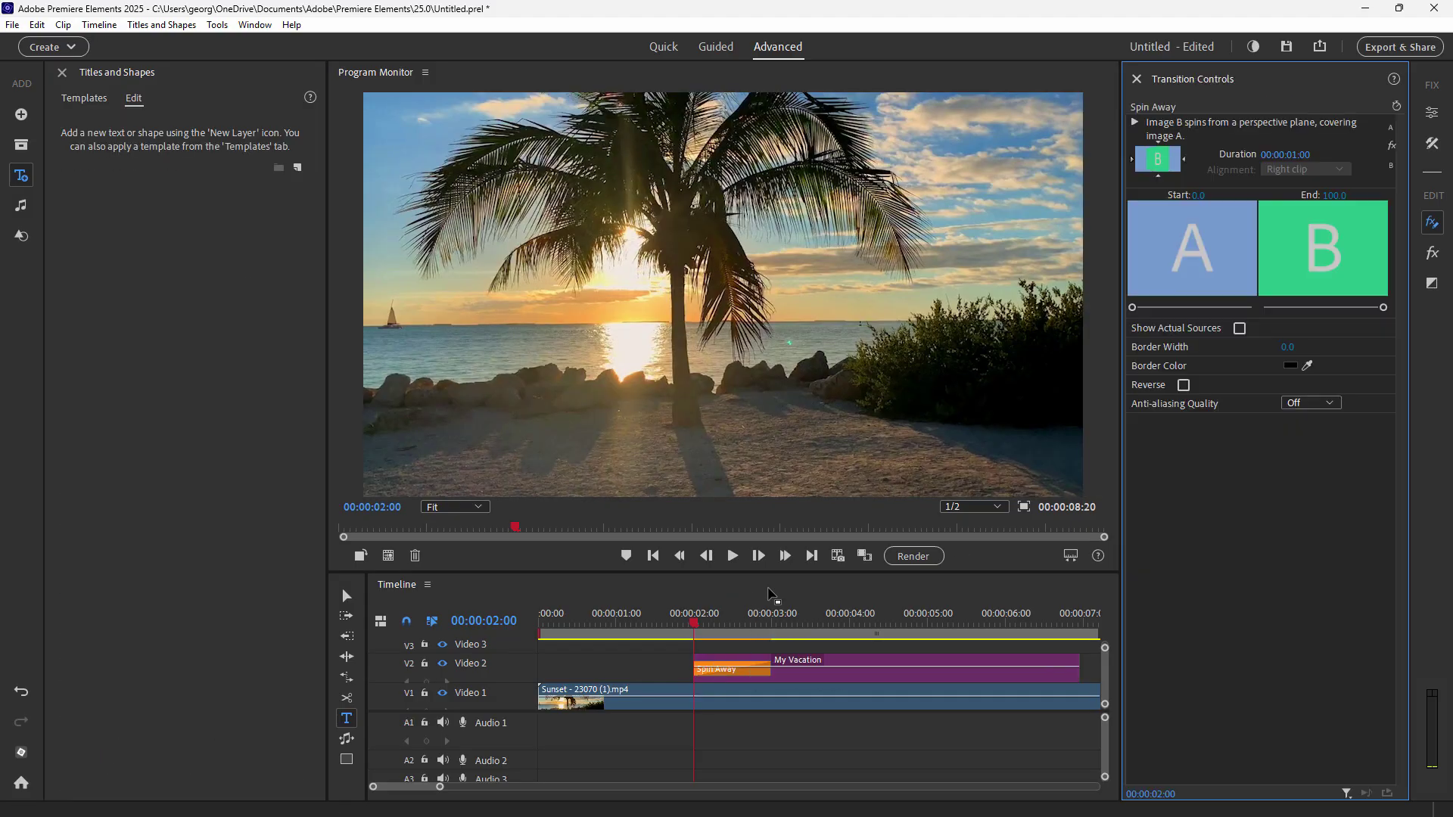
left_click(731, 556)
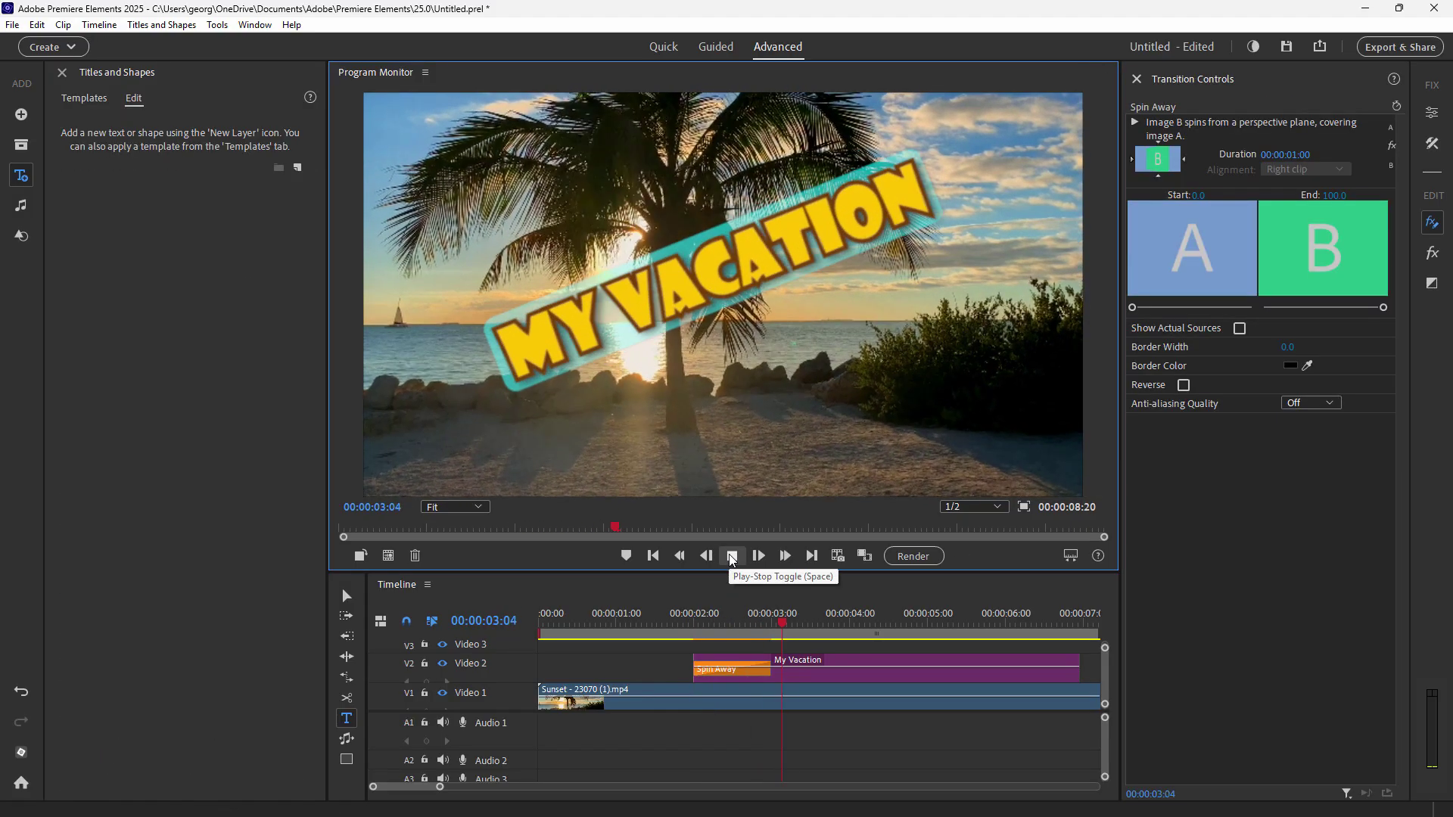
left_click(730, 556)
key("ctrl+z")
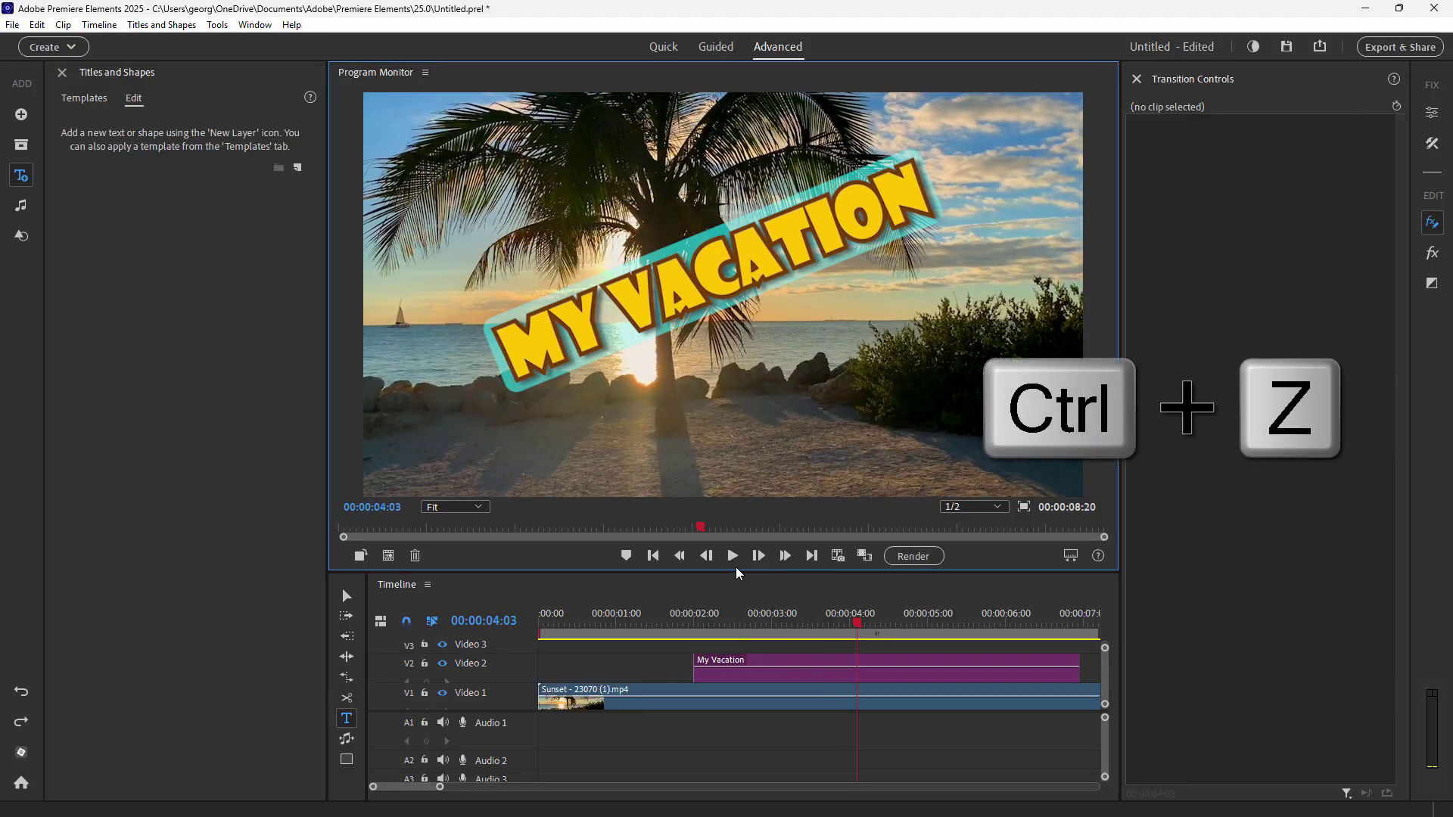
Apply the Stretch Over transition to the start of the My Vacation title clip.
left_click(1432, 283)
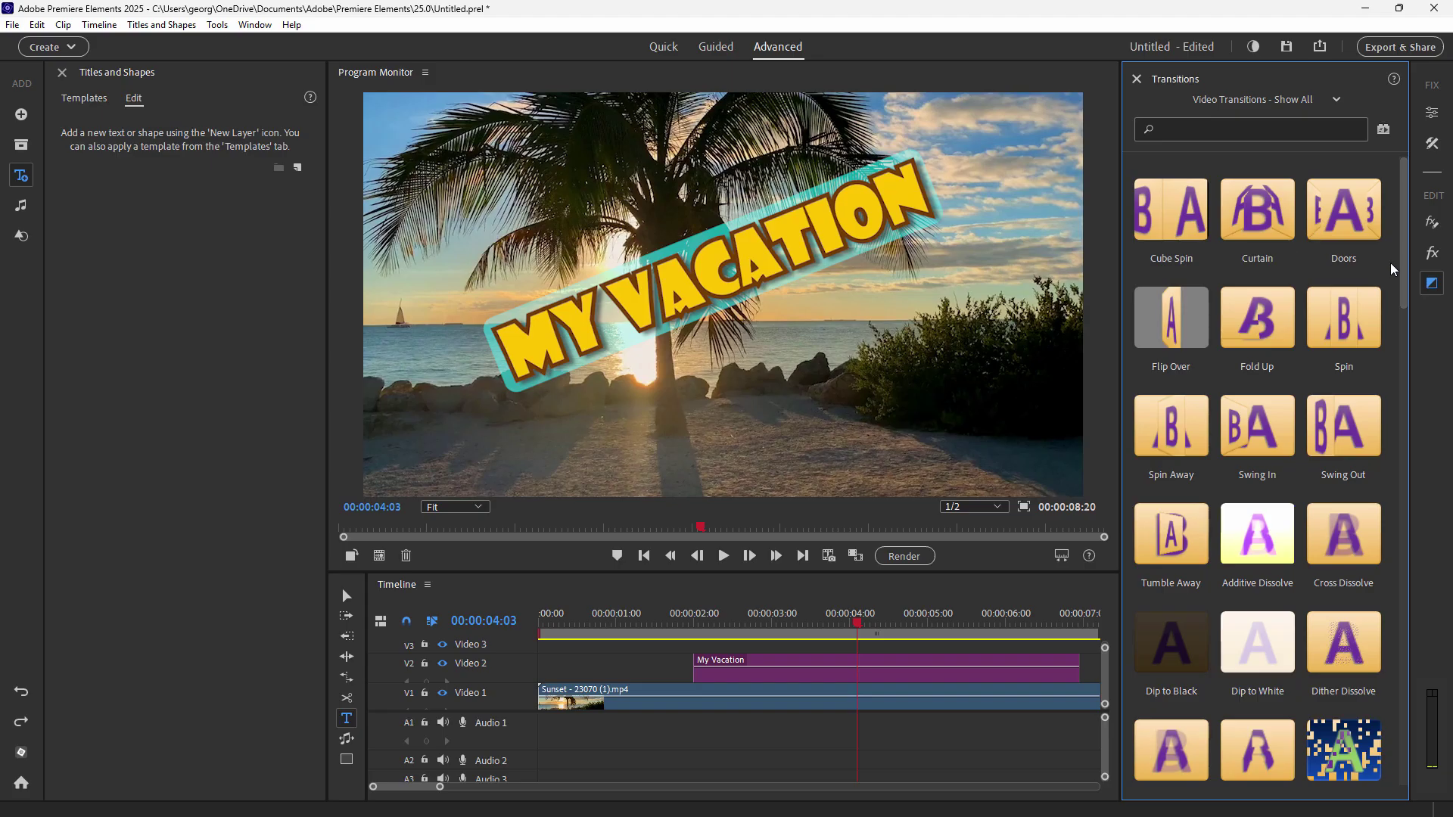
left_click_drag(1405, 265, 1400, 329)
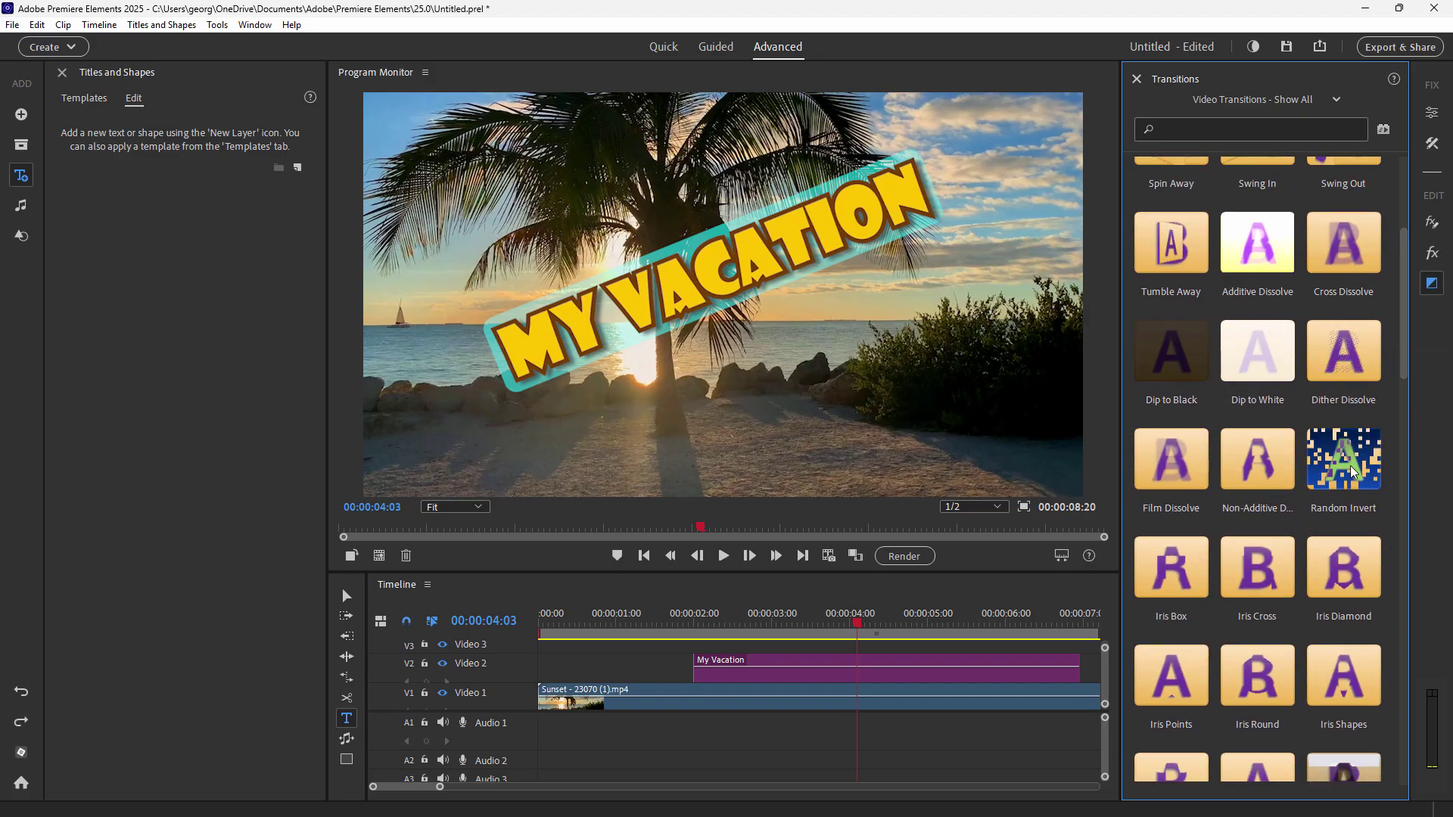
left_click_drag(1402, 360, 1409, 510)
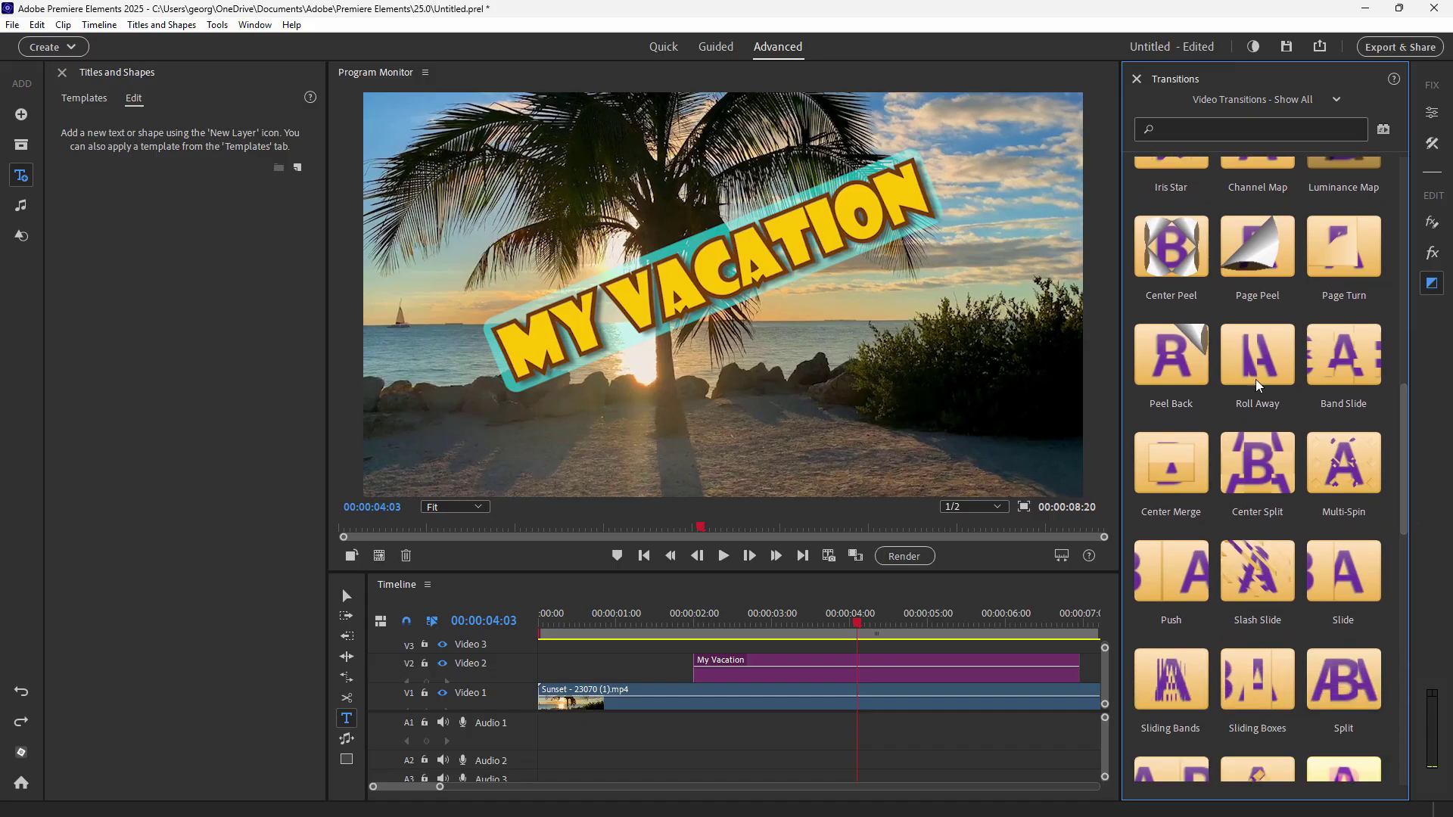
left_click_drag(1409, 407, 1406, 536)
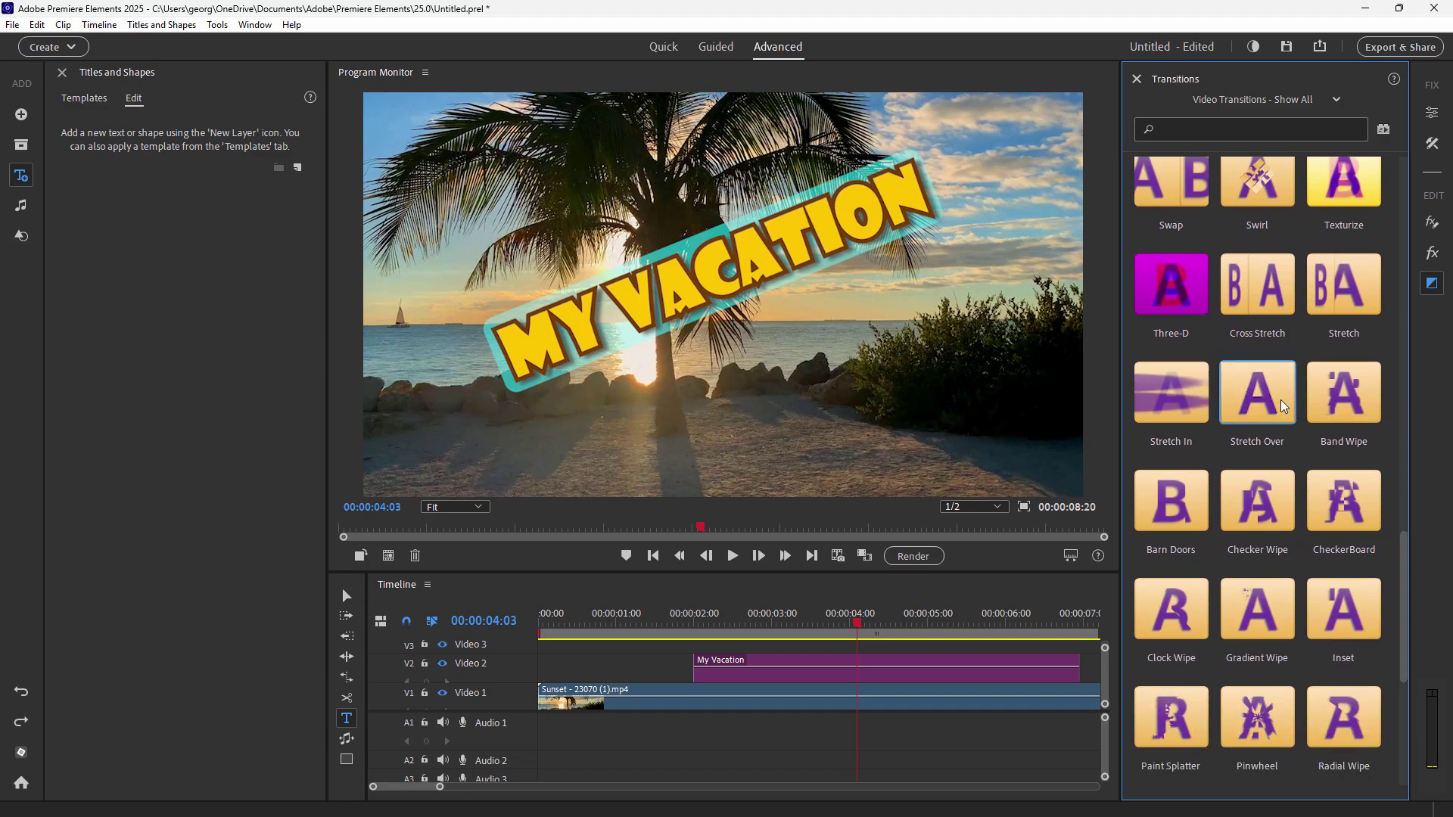
left_click_drag(1230, 398, 739, 670)
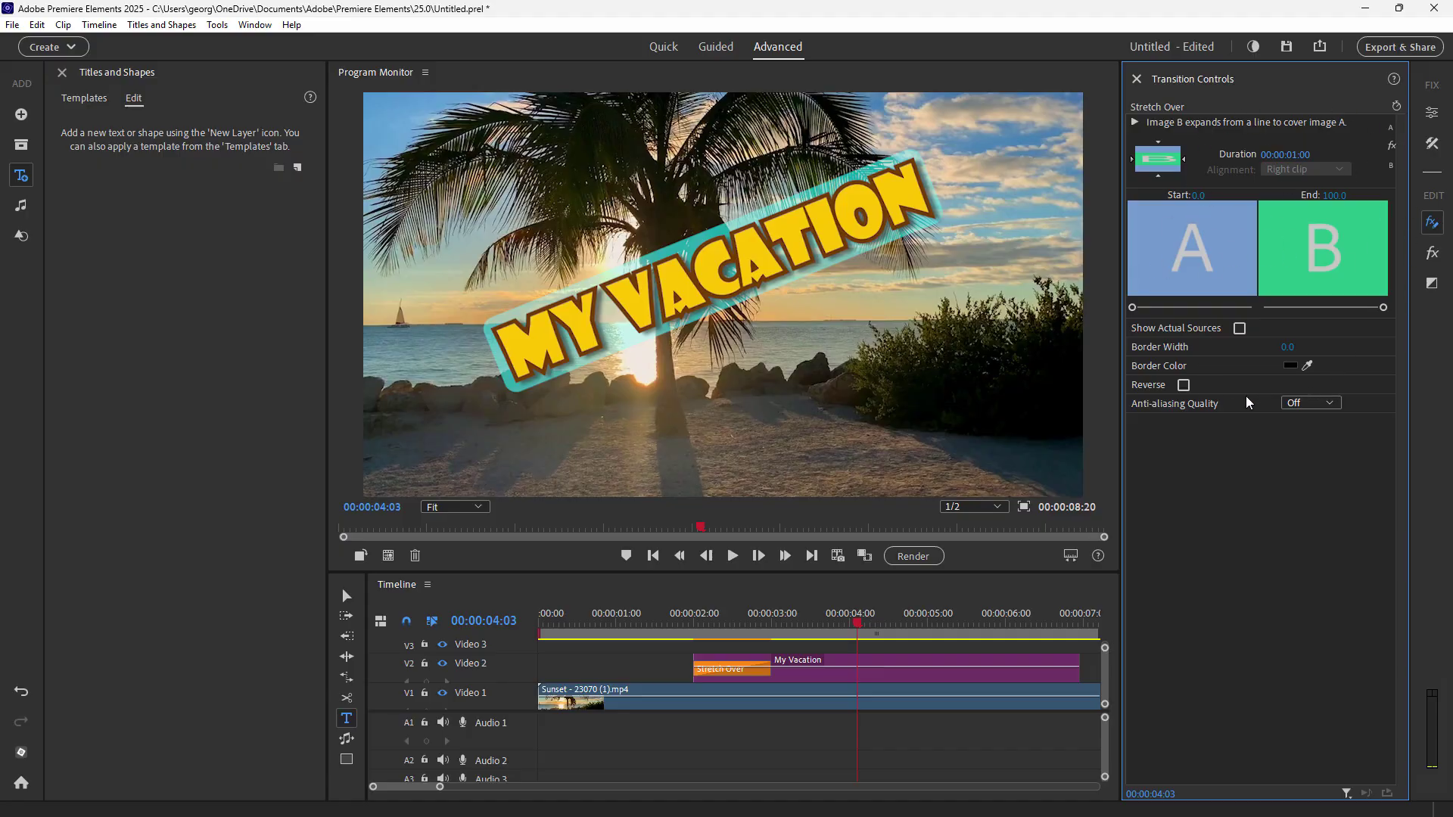
Apply the Cross Dissolve transition to the end of the My Vacation title clip.
left_click(1432, 283)
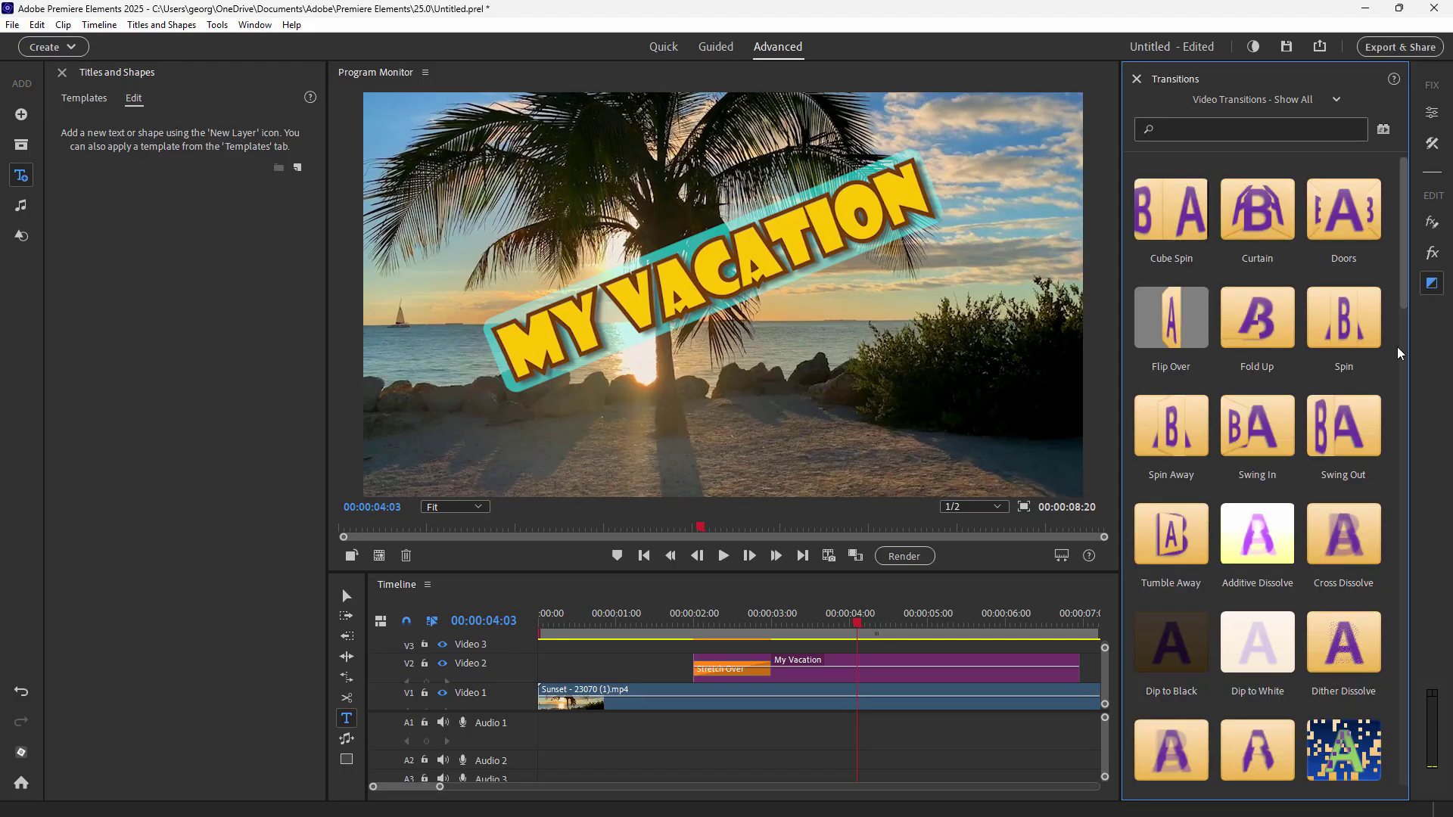
left_click_drag(1404, 300, 1406, 321)
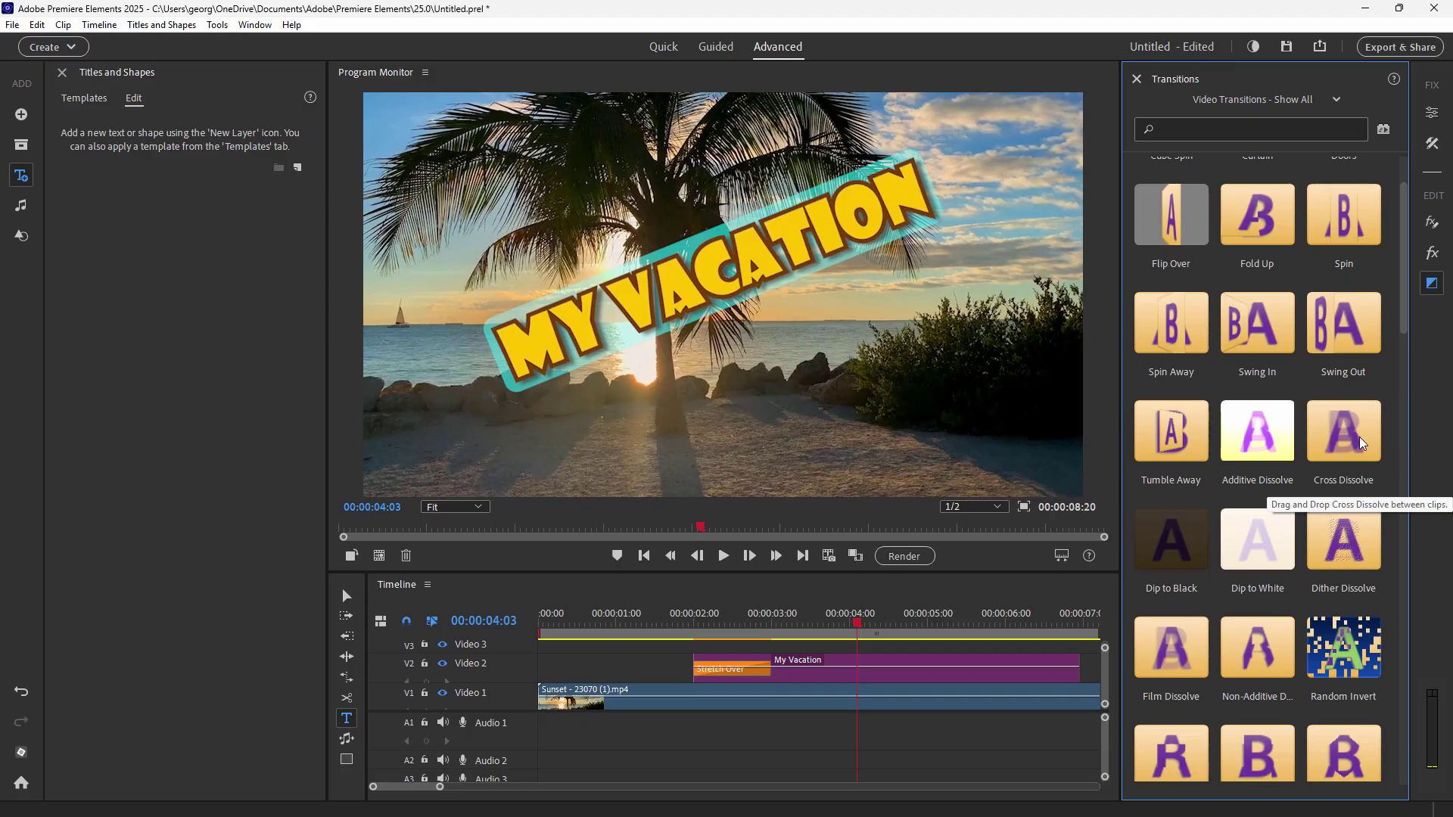
left_click_drag(1358, 434, 1033, 666)
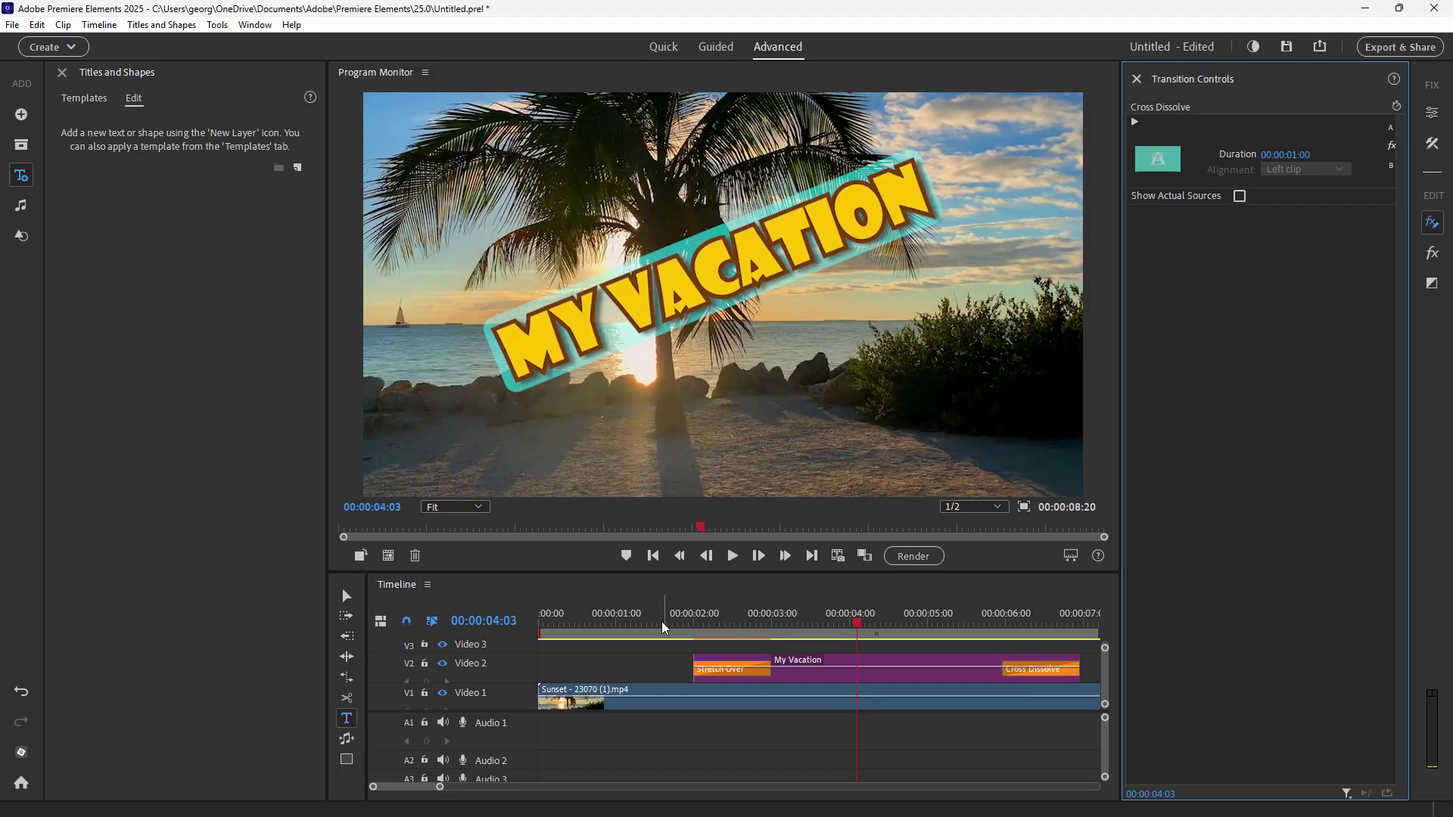
Play the sequence from 00:00:01:13 to check the title's opening and closing transitions.
left_click(649, 624)
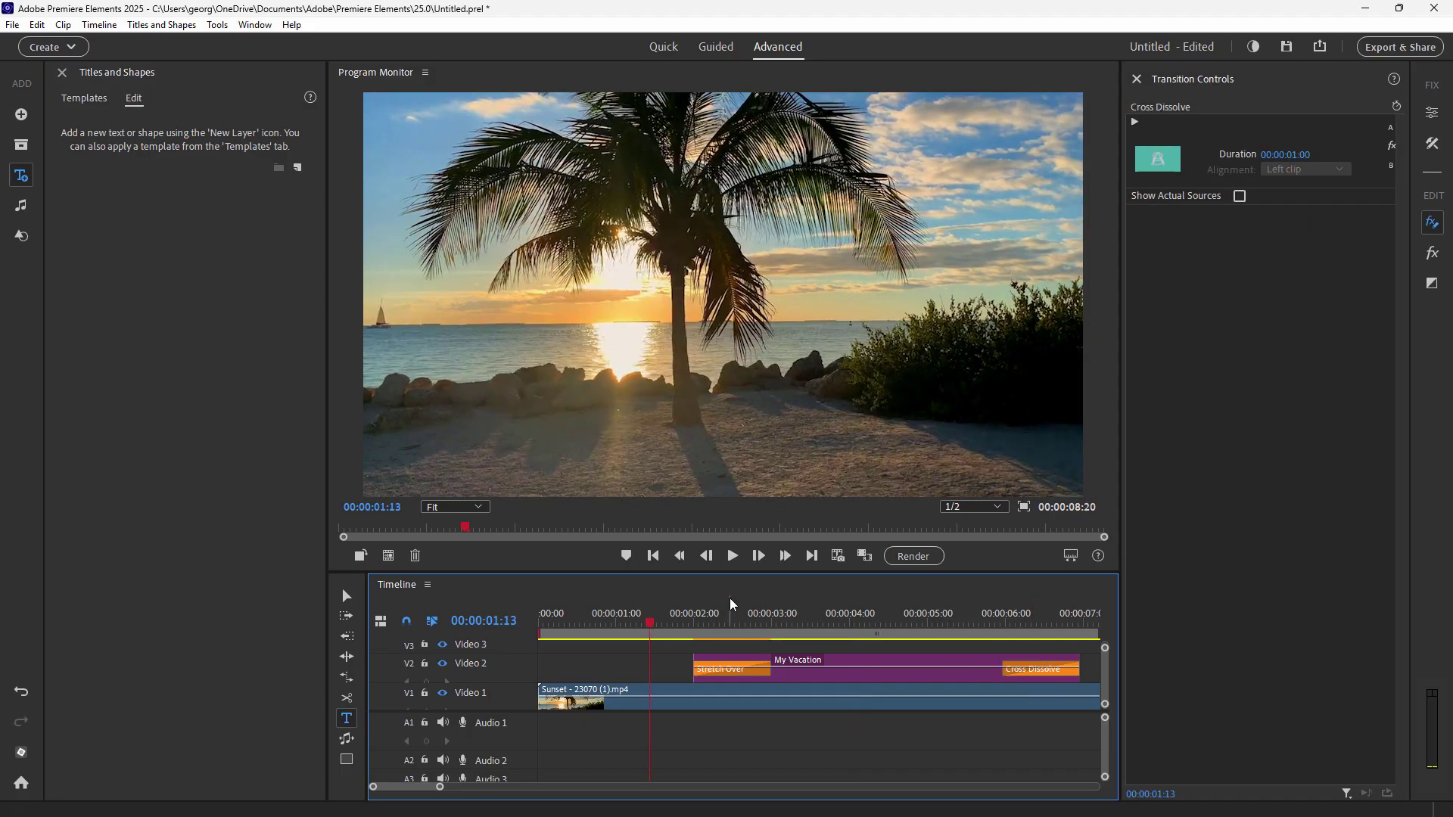
left_click(732, 556)
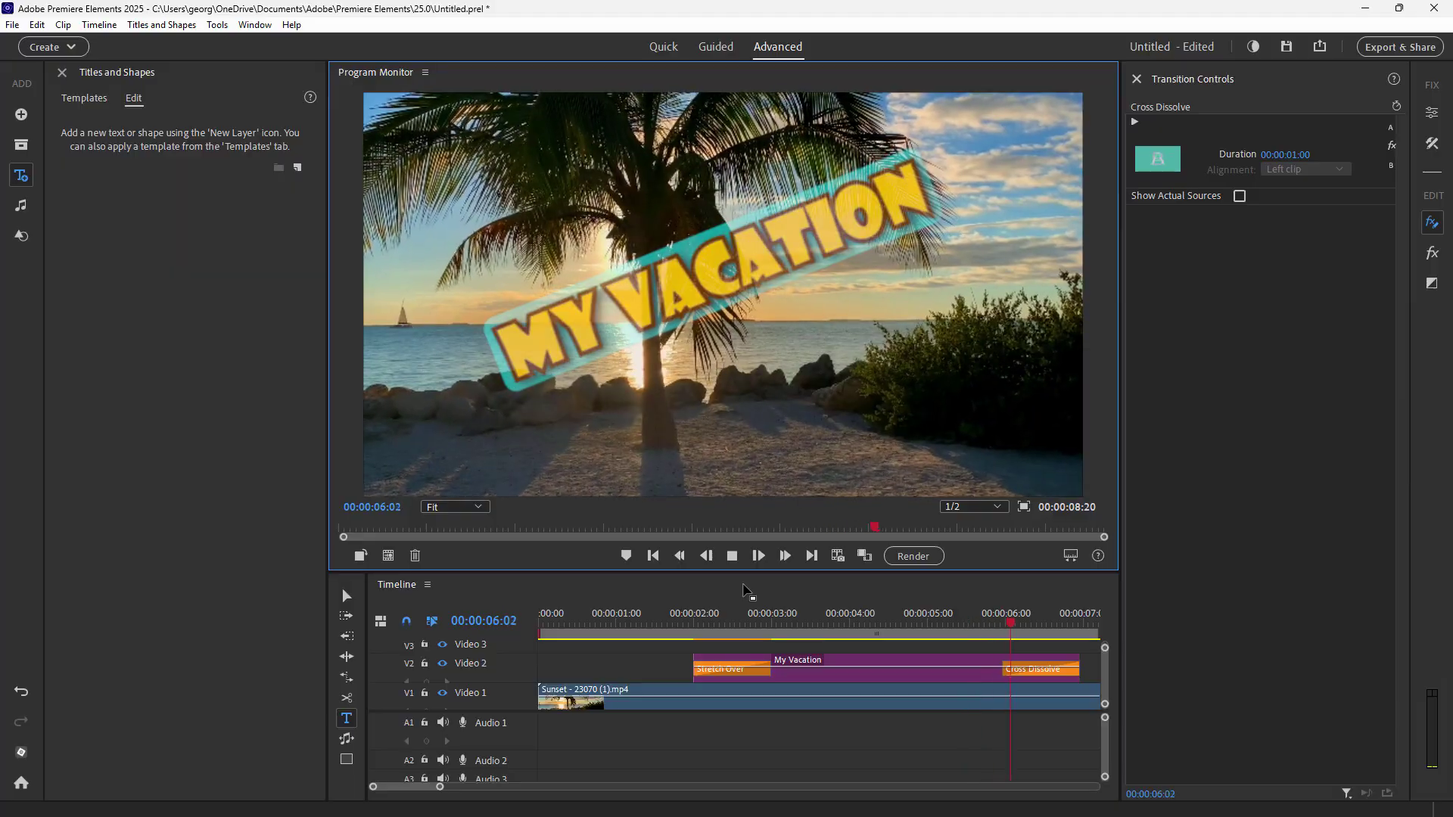
left_click(732, 556)
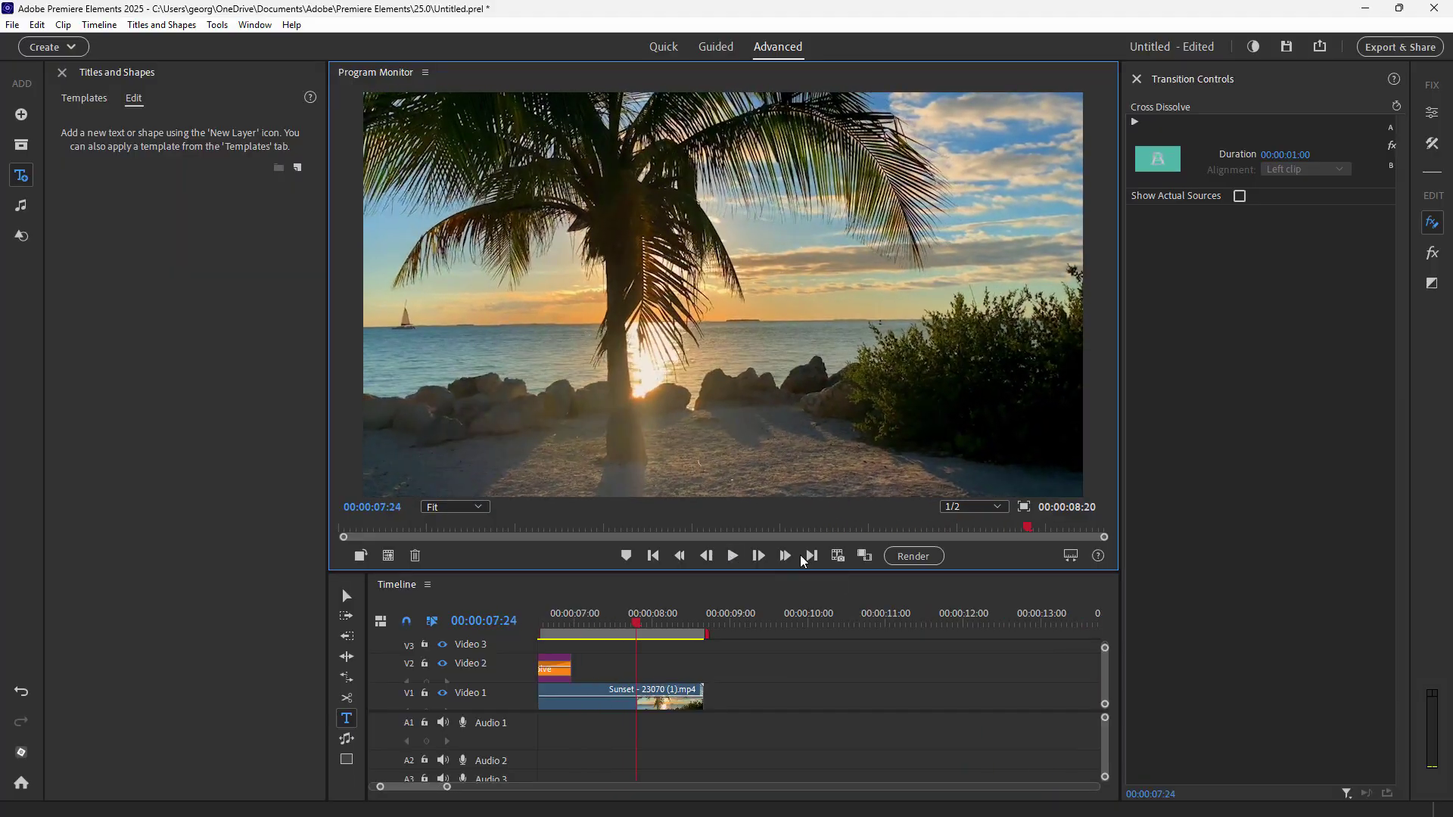
left_click(679, 555)
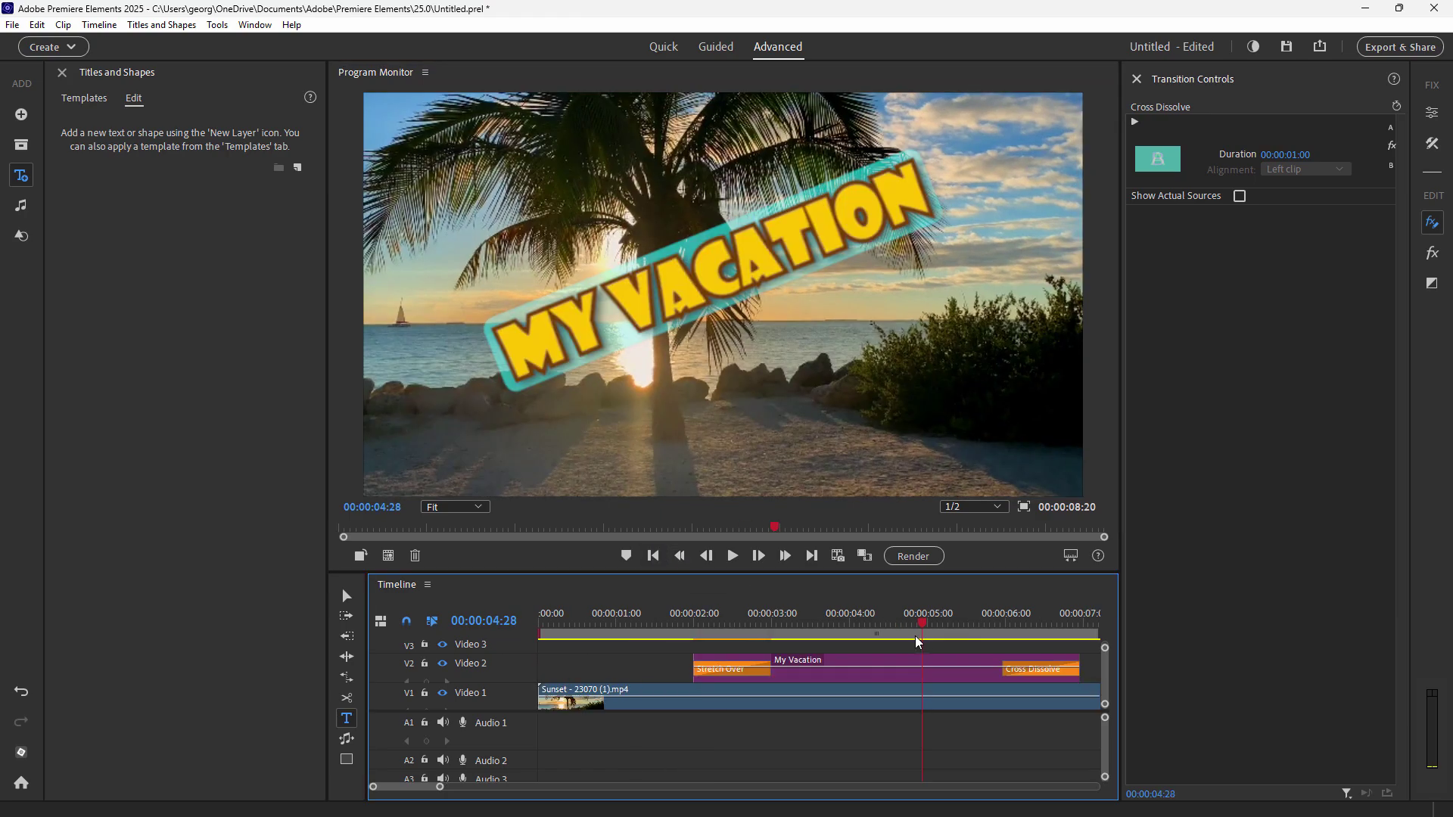